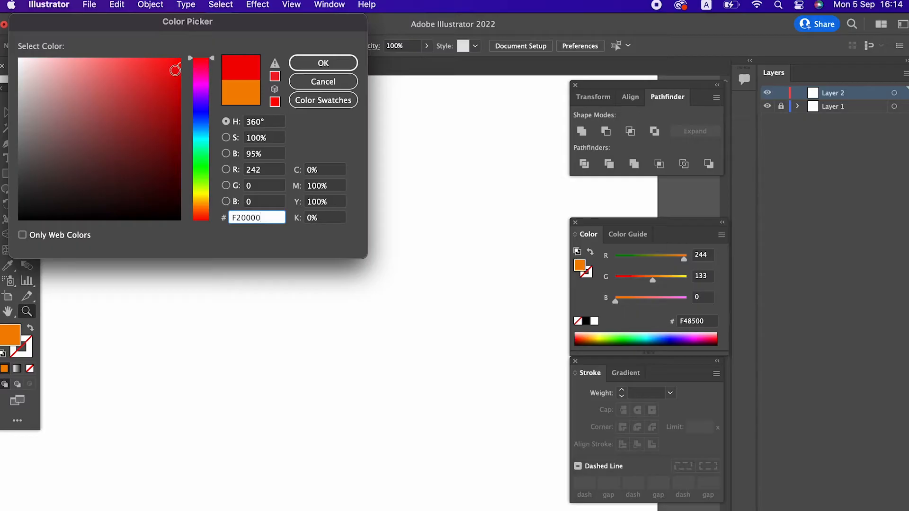
Set the fill colour to red EA1F1F and draw a tall upright rectangle on the artboard
{"action": "left_click", "coordinate": [314, 67]}
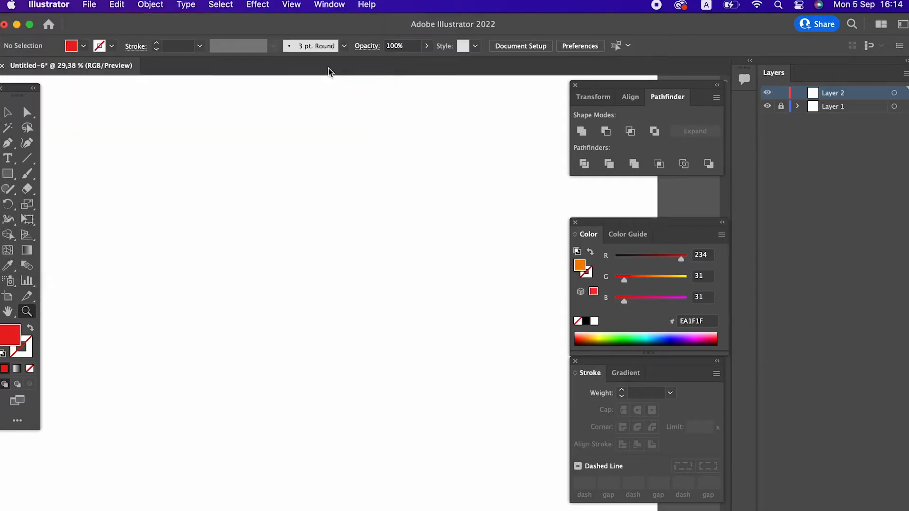
{"action": "left_click", "coordinate": [8, 176]}
{"action": "left_click_drag", "start_coordinate": [181, 153], "coordinate": [346, 375]}
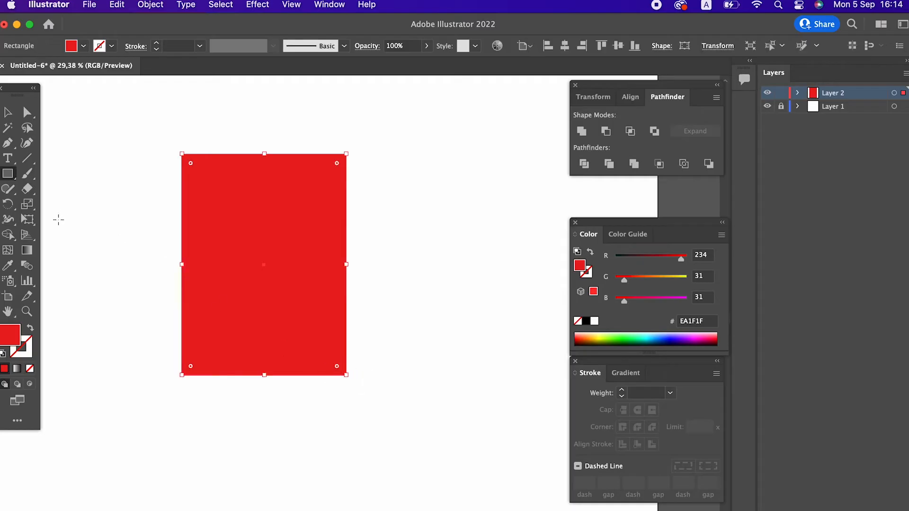
Widen the rectangle's top edge symmetrically with Perspective Distort to make a tapered container shape
{"action": "left_click", "coordinate": [30, 224]}
{"action": "left_click", "coordinate": [79, 199]}
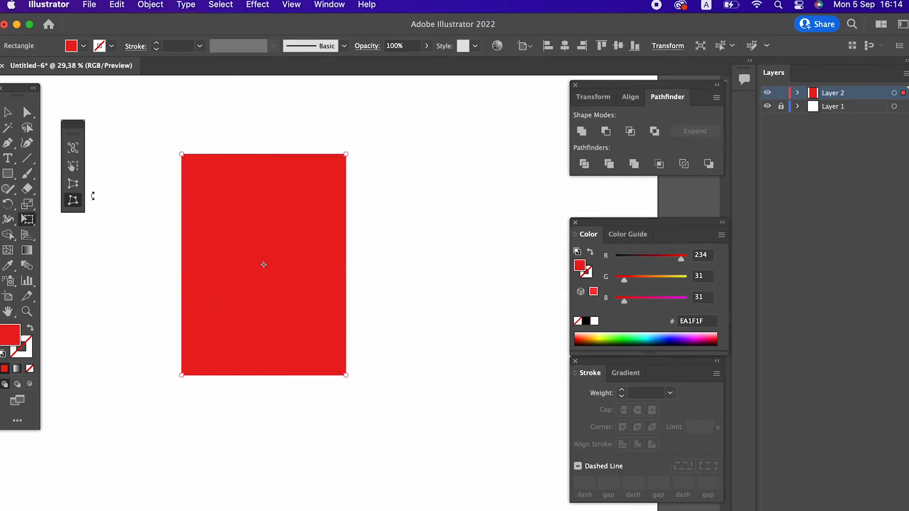
{"action": "left_click_drag", "start_coordinate": [347, 157], "coordinate": [395, 155]}
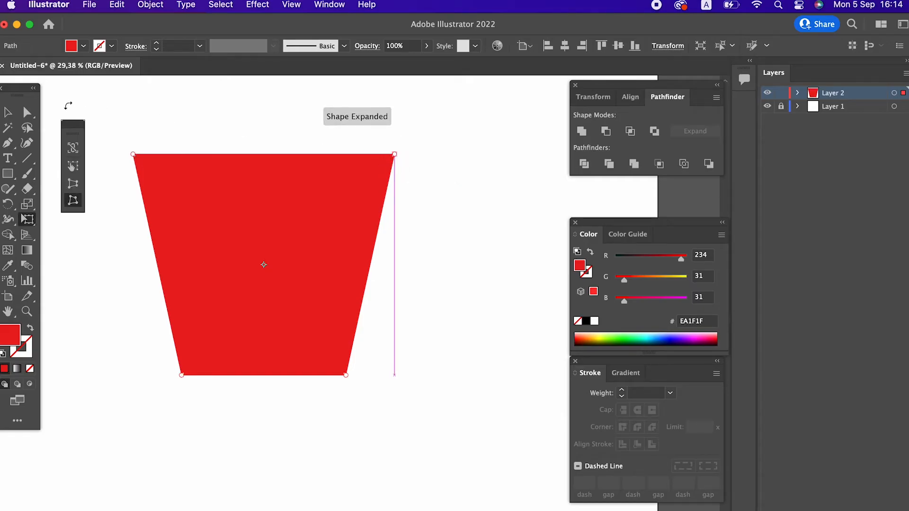
Round all four corners of the red container shape
{"action": "left_click", "coordinate": [33, 112]}
{"action": "left_click_drag", "start_coordinate": [121, 140], "coordinate": [154, 161]}
{"action": "left_click_drag", "start_coordinate": [433, 175], "coordinate": [389, 136]}
{"action": "left_click_drag", "start_coordinate": [387, 393], "coordinate": [203, 362]}
{"action": "left_click", "coordinate": [245, 413]}
{"action": "key", "text": "z"}
{"action": "left_click_drag", "start_coordinate": [270, 379], "coordinate": [300, 396]}
{"action": "scroll", "coordinate": [308, 382], "scroll_direction": "up", "scroll_amount": 2}
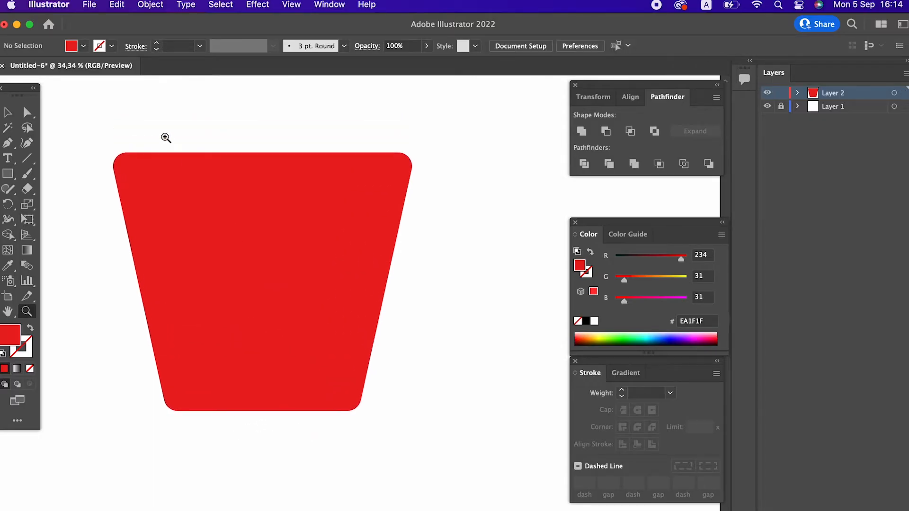
Reduce the rounding of the container's two upper corners so they are tighter than the lower ones
{"action": "left_click", "coordinate": [27, 112]}
{"action": "left_click_drag", "start_coordinate": [507, 253], "coordinate": [118, 155]}
{"action": "key", "text": "z"}
{"action": "left_click_drag", "start_coordinate": [285, 253], "coordinate": [288, 256]}
Draw a vertical rectangular stripe over the container's full height and fill it with F43825
{"action": "key", "text": "m"}
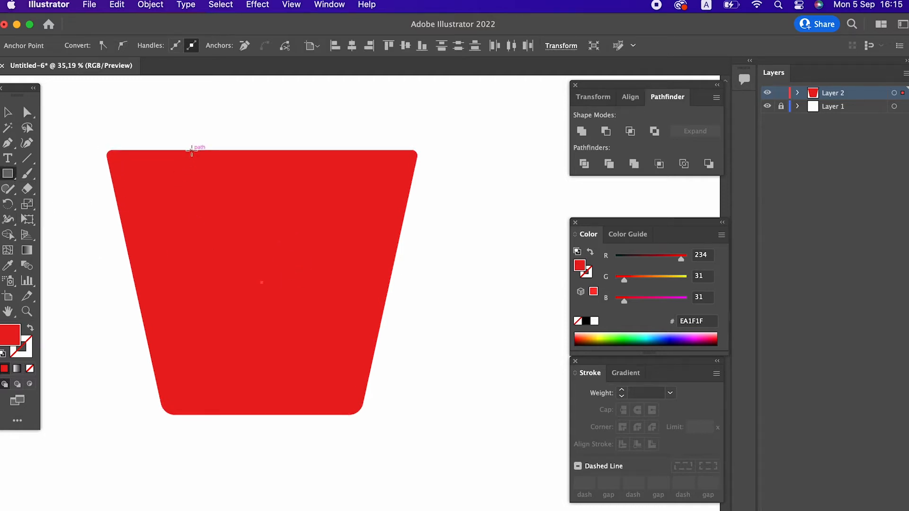
{"action": "left_click_drag", "start_coordinate": [195, 153], "coordinate": [297, 414]}
{"action": "double_click", "coordinate": [19, 343]}
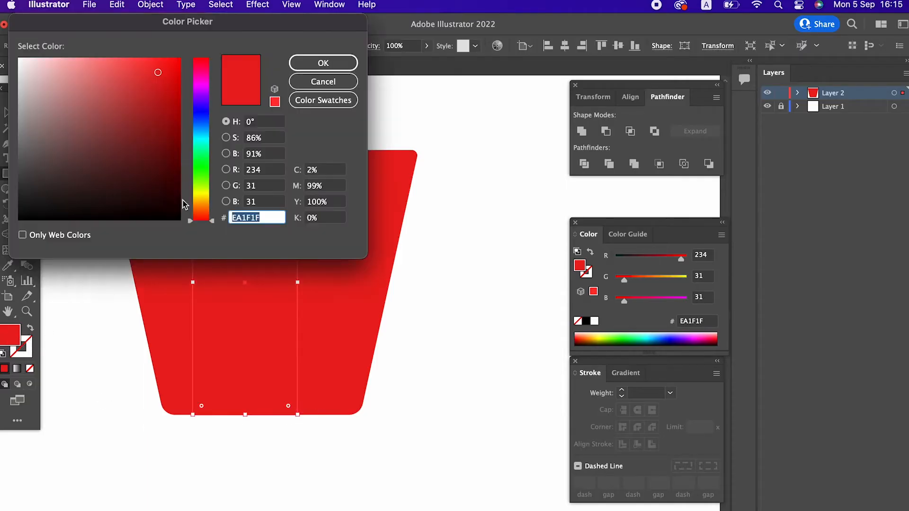
{"action": "left_click", "coordinate": [200, 214]}
{"action": "left_click_drag", "start_coordinate": [158, 73], "coordinate": [156, 64]}
{"action": "left_click", "coordinate": [203, 217]}
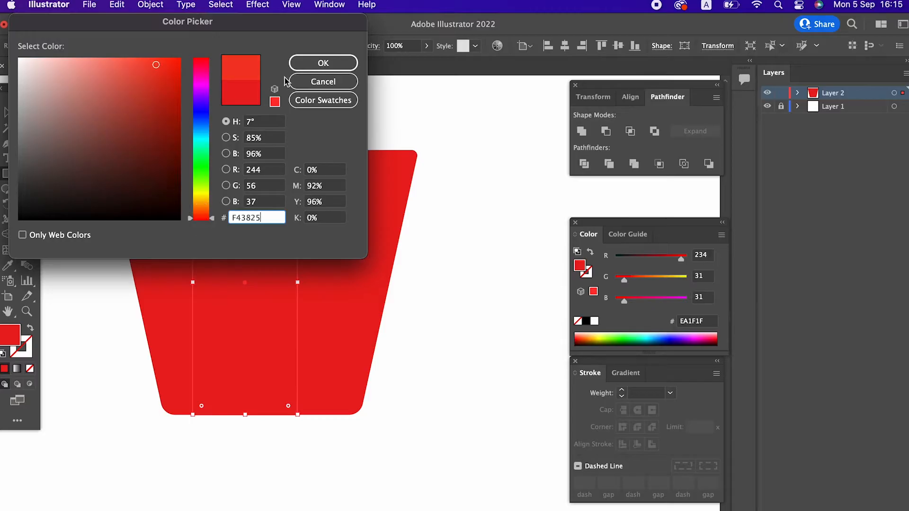
{"action": "left_click", "coordinate": [316, 63]}
Centre the stripe and the container horizontally on each other
{"action": "key", "text": "v"}
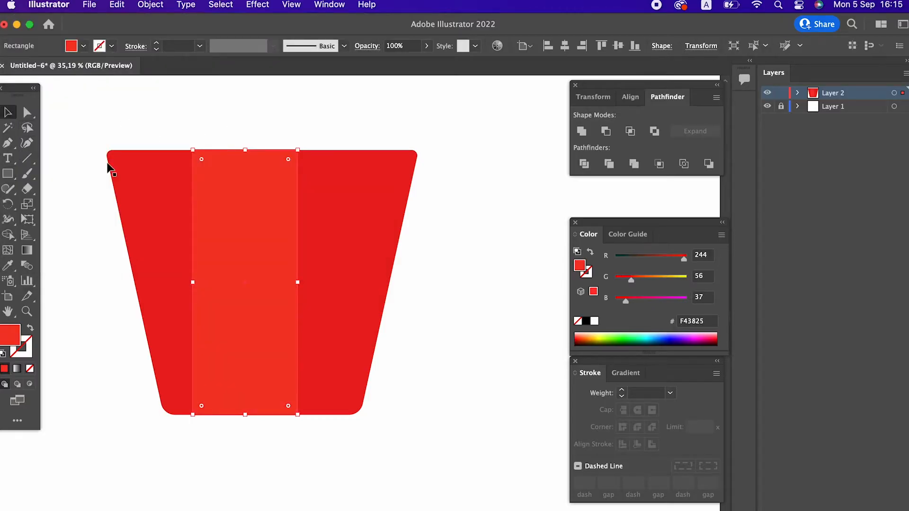
{"action": "key", "text": "super+a"}
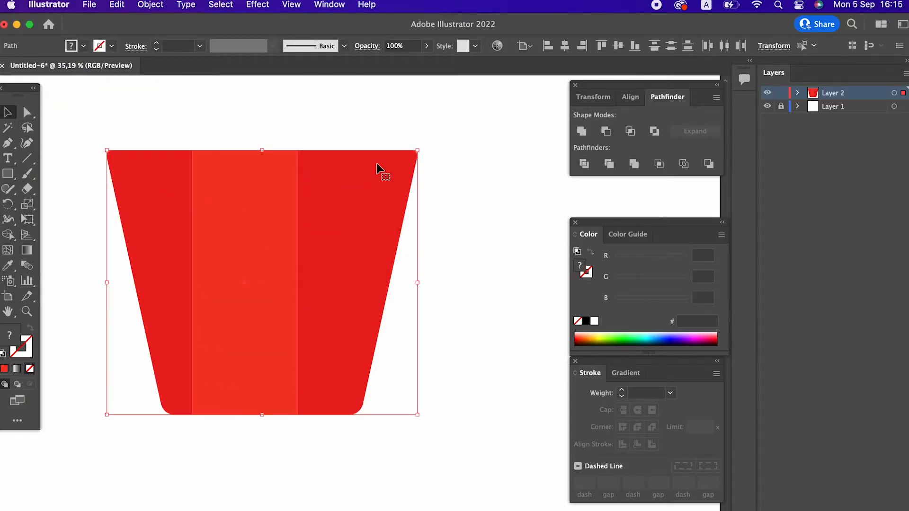
{"action": "left_click", "coordinate": [564, 45]}
{"action": "scroll", "coordinate": [474, 354], "scroll_direction": "right", "scroll_amount": 3}
{"action": "left_click", "coordinate": [443, 351]}
{"action": "left_click", "coordinate": [305, 368]}
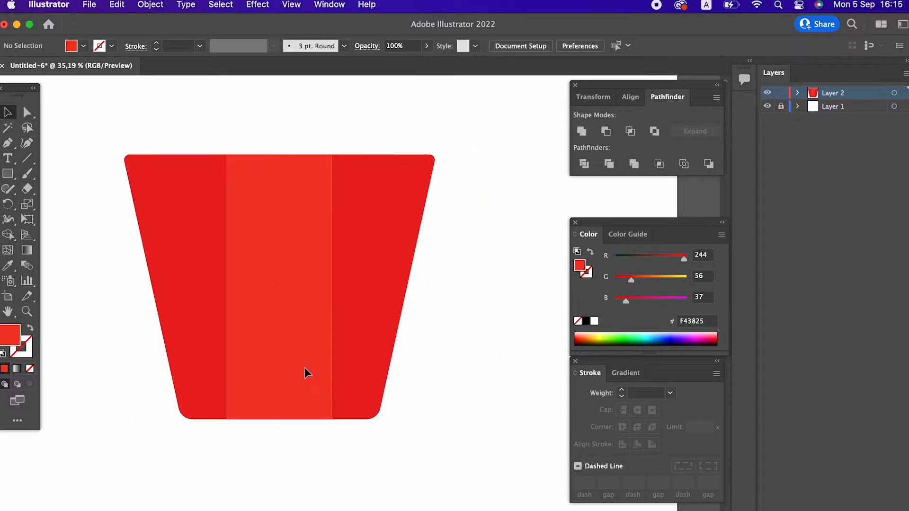
{"action": "mouse_move", "coordinate": [279, 417]}
{"action": "left_mouse_down"}
{"action": "mouse_move", "coordinate": [280, 341]}
{"action": "mouse_move", "coordinate": [296, 419]}
{"action": "left_mouse_up"}
{"action": "key", "text": "super+z"}
{"action": "left_click", "coordinate": [320, 456]}
Recolour the central stripe with orange F26527
{"action": "left_click", "coordinate": [284, 359]}
{"action": "double_click", "coordinate": [16, 335]}
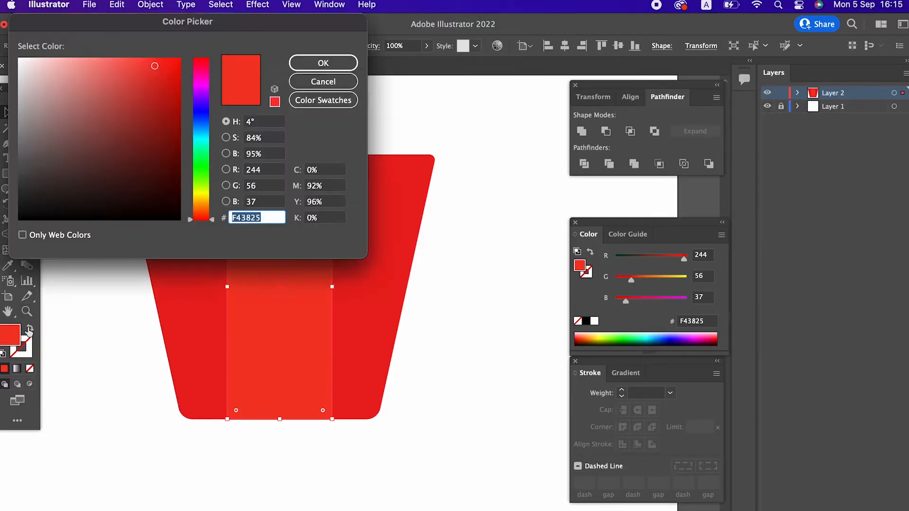
{"action": "left_click_drag", "start_coordinate": [207, 216], "coordinate": [207, 214]}
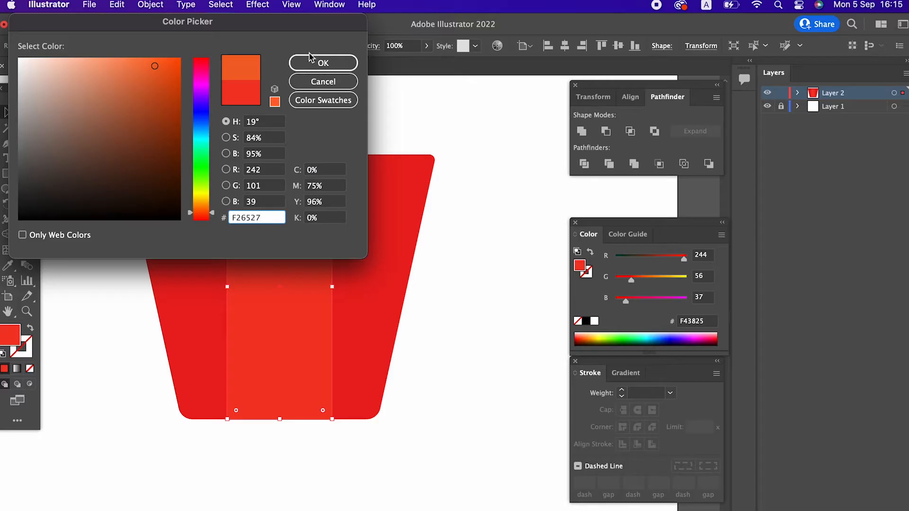
{"action": "left_click", "coordinate": [323, 63]}
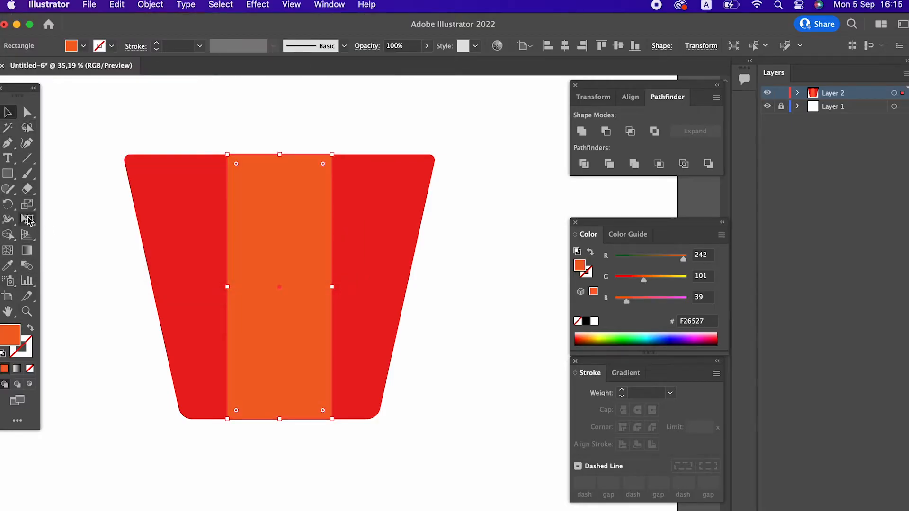
Taper the stripe with Perspective Distort so its top is wider, and narrow the whole stripe about its centre
{"action": "left_click", "coordinate": [27, 219]}
{"action": "left_click", "coordinate": [74, 201]}
{"action": "left_click_drag", "start_coordinate": [332, 155], "coordinate": [362, 155]}
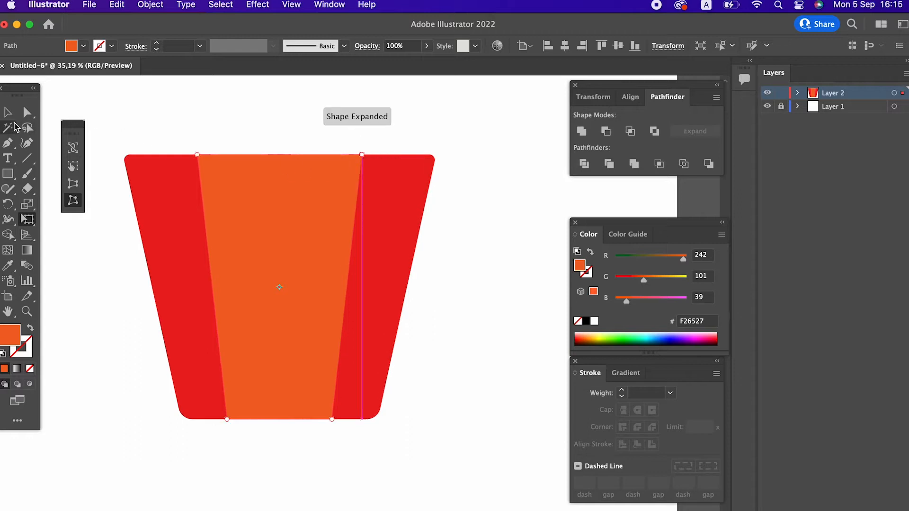
{"action": "left_click", "coordinate": [8, 113]}
{"action": "left_click_drag", "start_coordinate": [364, 286], "coordinate": [326, 287]}
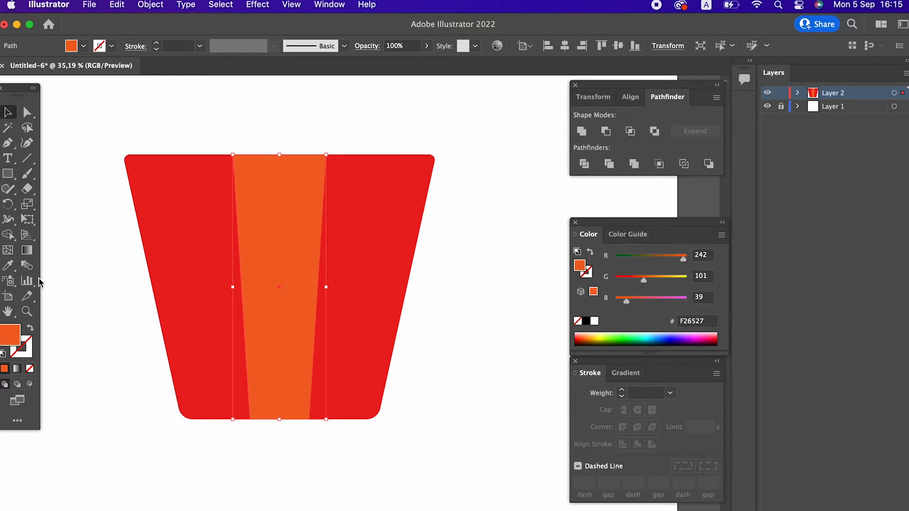
Widen the stripe's top edge further and its bottom edge slightly with Perspective Distort
{"action": "key", "text": "e"}
{"action": "left_click", "coordinate": [73, 201]}
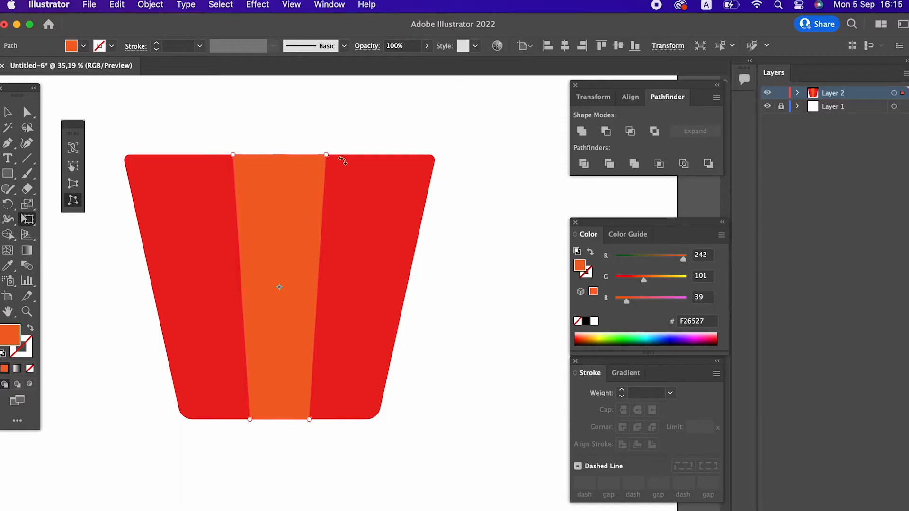
{"action": "left_click_drag", "start_coordinate": [326, 157], "coordinate": [352, 155]}
{"action": "left_click_drag", "start_coordinate": [308, 420], "coordinate": [318, 419]}
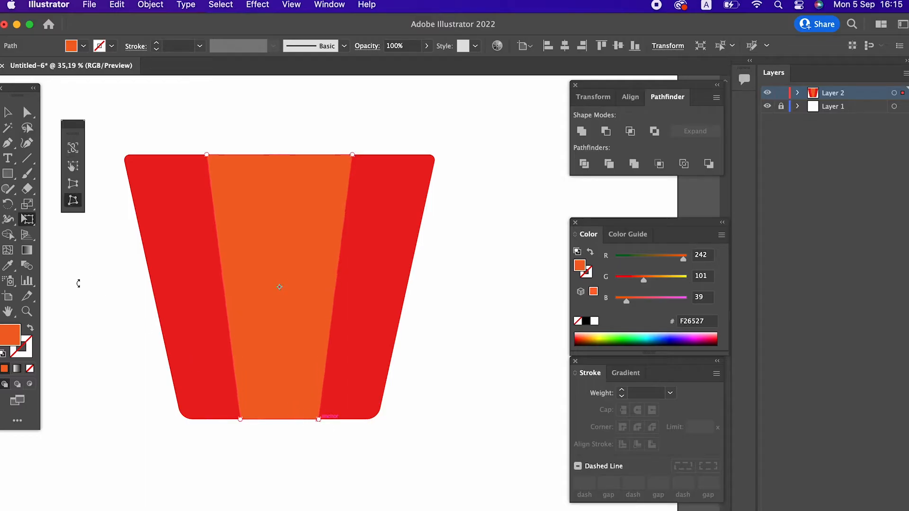
Change the tapered stripe's fill colour to EF3329
{"action": "double_click", "coordinate": [14, 349]}
{"action": "type", "text": "ef3329"}
{"action": "left_click", "coordinate": [318, 63]}
{"action": "key", "text": "z"}
{"action": "left_click_drag", "start_coordinate": [317, 179], "coordinate": [325, 234]}
Select the tapered stripe and change its fill to the bright orange-red FF552E
{"action": "left_click", "coordinate": [9, 112]}
{"action": "left_click", "coordinate": [214, 219]}
{"action": "double_click", "coordinate": [11, 343]}
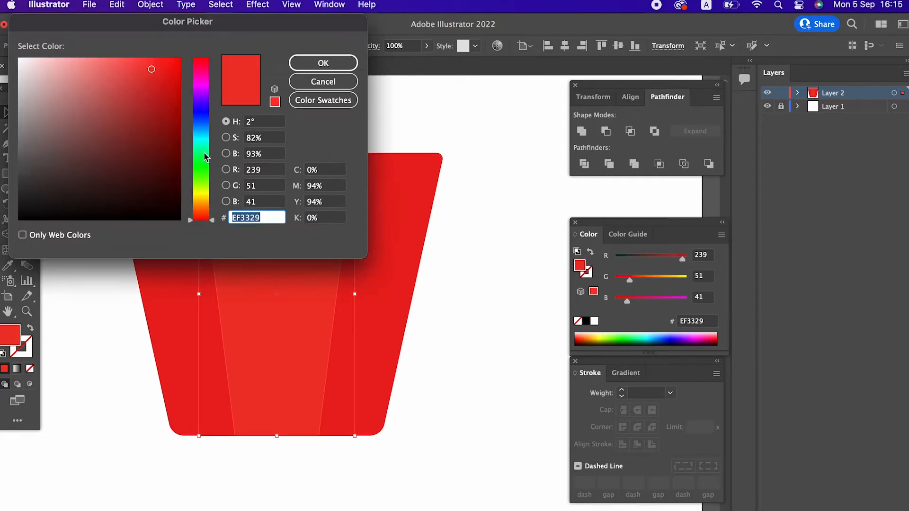
{"action": "left_click", "coordinate": [208, 218]}
{"action": "left_click_drag", "start_coordinate": [208, 221], "coordinate": [209, 219]}
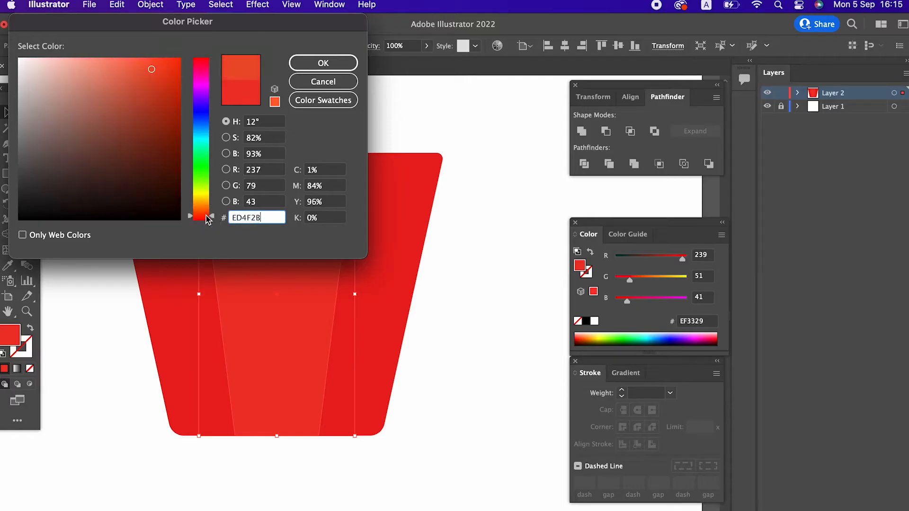
{"action": "left_click", "coordinate": [152, 59]}
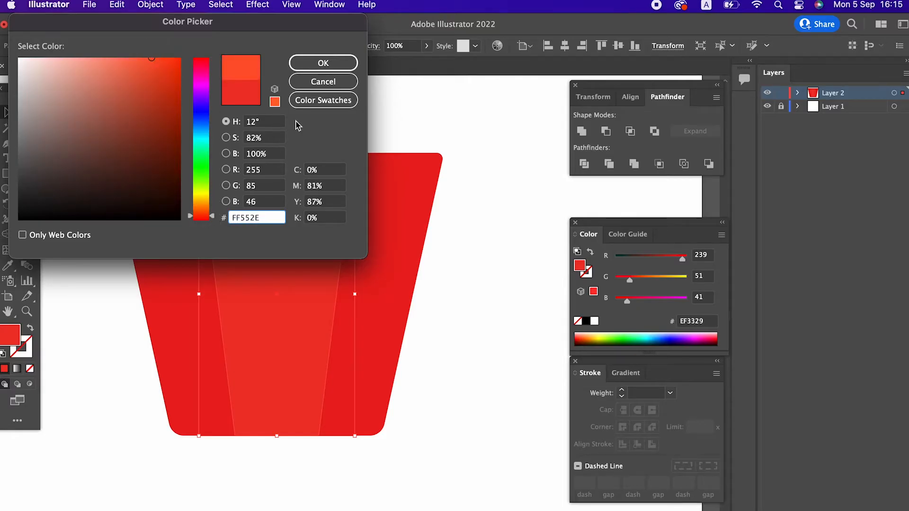
{"action": "left_click", "coordinate": [322, 62]}
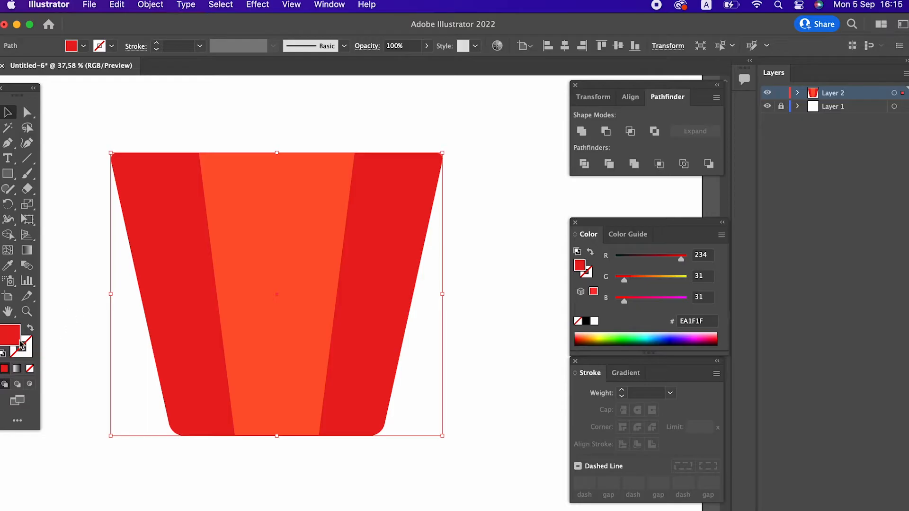
Darken the container's fill to red D81616 and deselect it
{"action": "double_click", "coordinate": [20, 343]}
{"action": "left_click", "coordinate": [164, 82]}
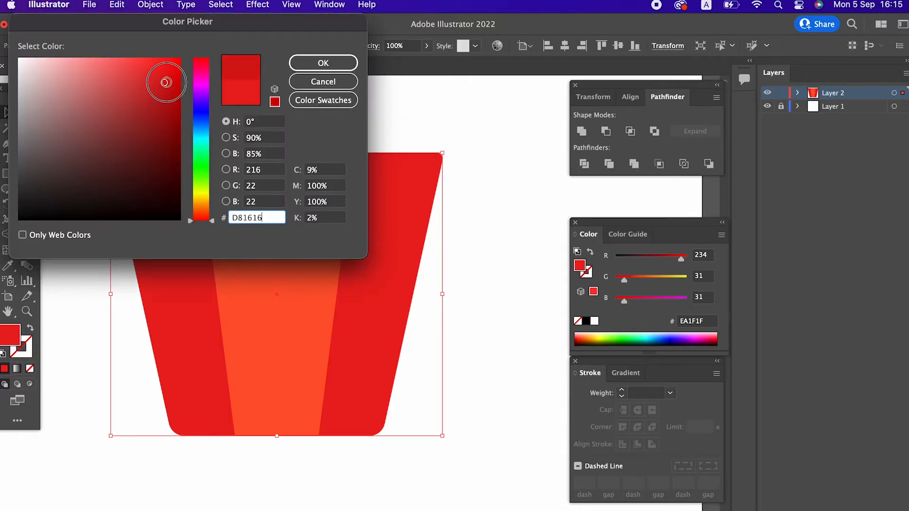
{"action": "left_click", "coordinate": [323, 64]}
{"action": "left_click", "coordinate": [507, 278]}
{"action": "left_click_drag", "start_coordinate": [496, 293], "coordinate": [483, 308]}
{"action": "key", "text": "z"}
{"action": "scroll", "coordinate": [440, 293], "scroll_direction": "down", "scroll_amount": 2}
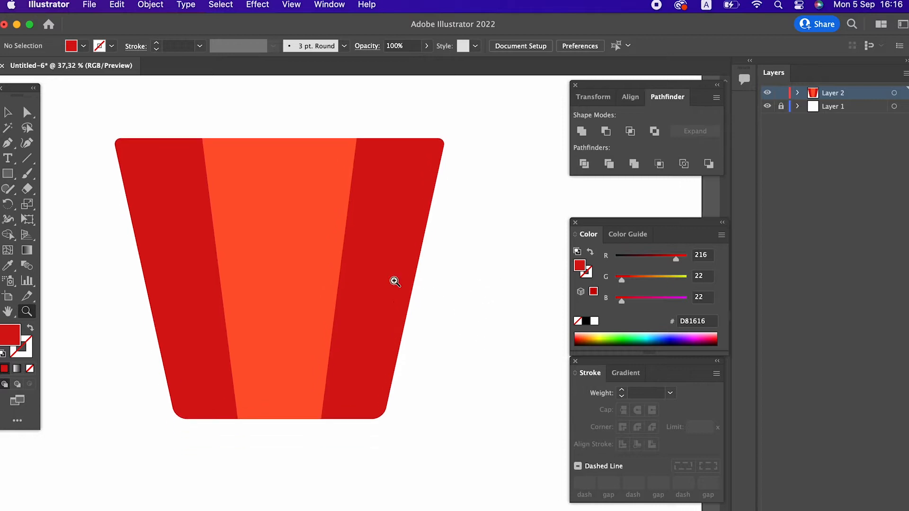
Copy the container shape, paste it in front, and bring the copy to the very front
{"action": "left_click", "coordinate": [7, 113]}
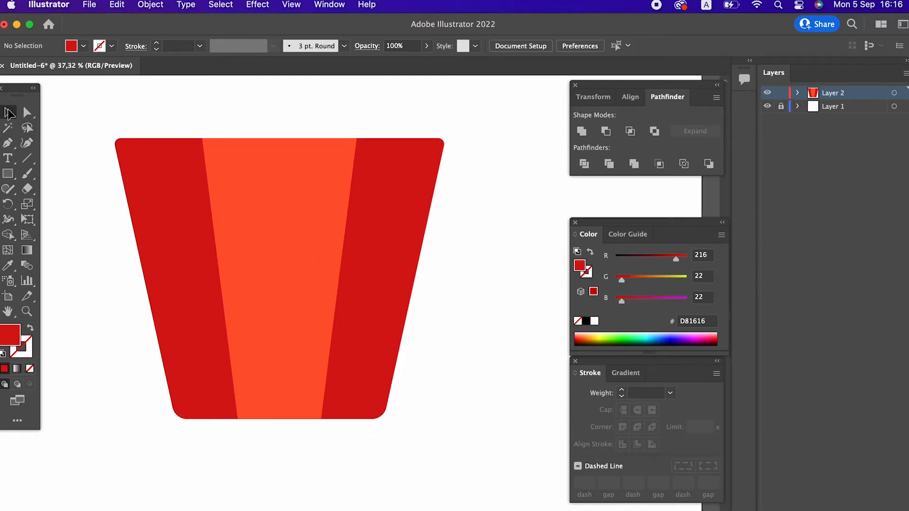
{"action": "left_click", "coordinate": [376, 258]}
{"action": "left_click", "coordinate": [125, 8]}
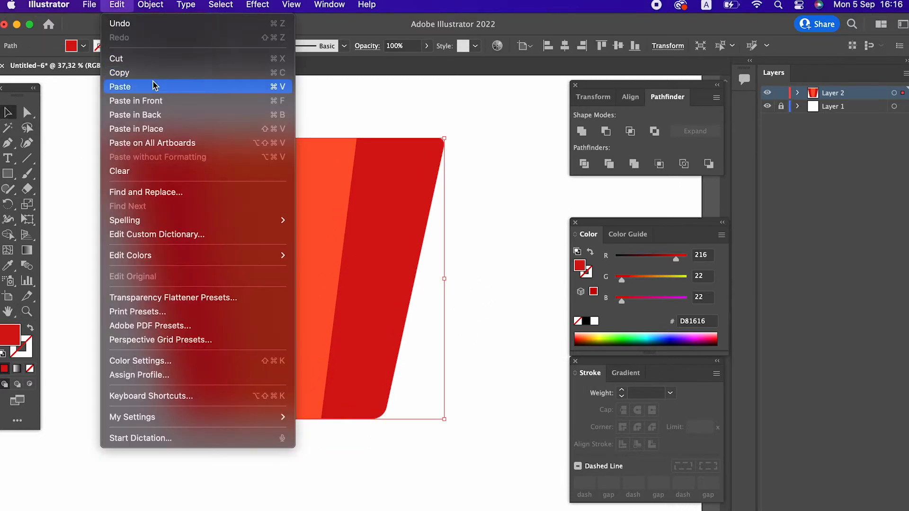
{"action": "left_click", "coordinate": [152, 73]}
{"action": "left_click", "coordinate": [117, 4]}
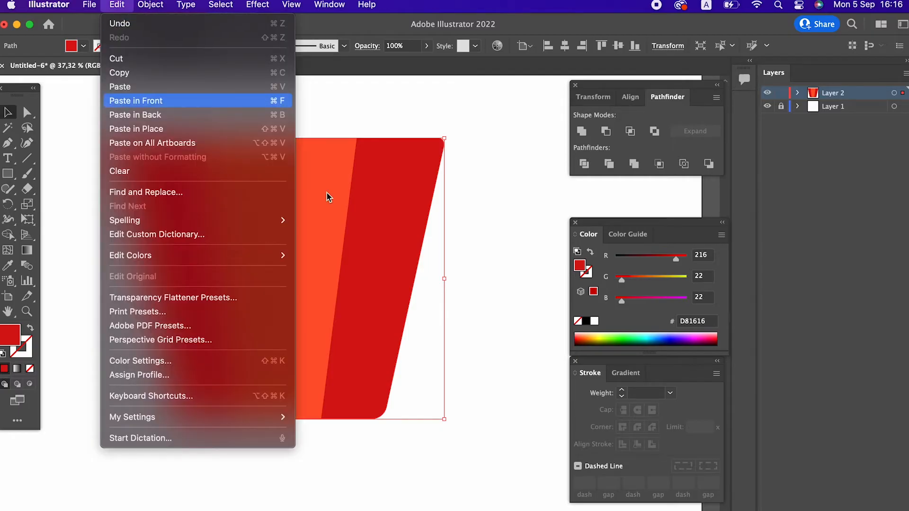
{"action": "left_click", "coordinate": [190, 103]}
{"action": "right_click", "coordinate": [391, 227]}
{"action": "mouse_move", "coordinate": [487, 475]}
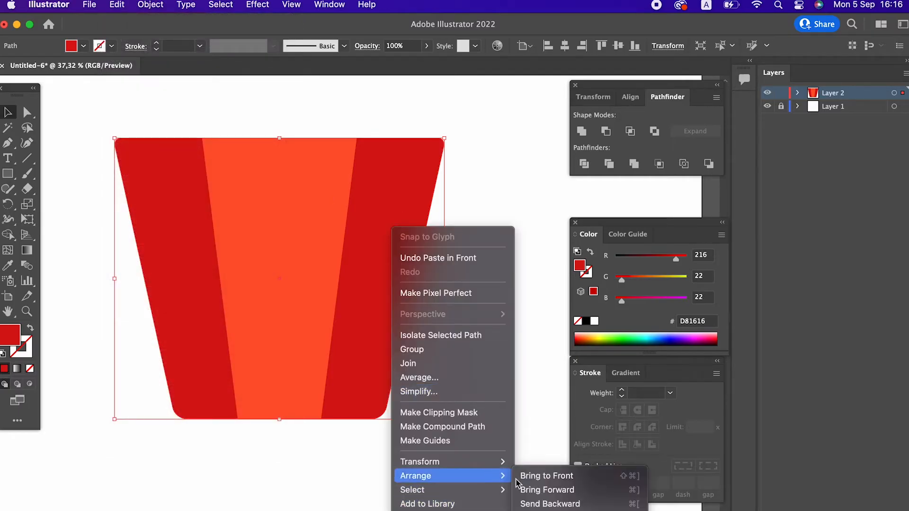
{"action": "left_click", "coordinate": [549, 478]}
Fill the container copy with dark red 680D0D and set its opacity to 22%
{"action": "double_click", "coordinate": [24, 339]}
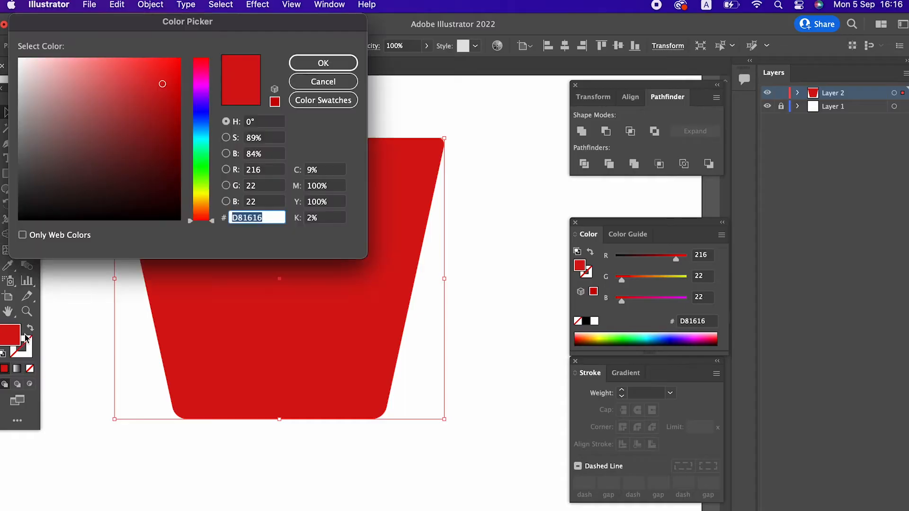
{"action": "left_click", "coordinate": [162, 154]}
{"action": "left_click", "coordinate": [323, 63]}
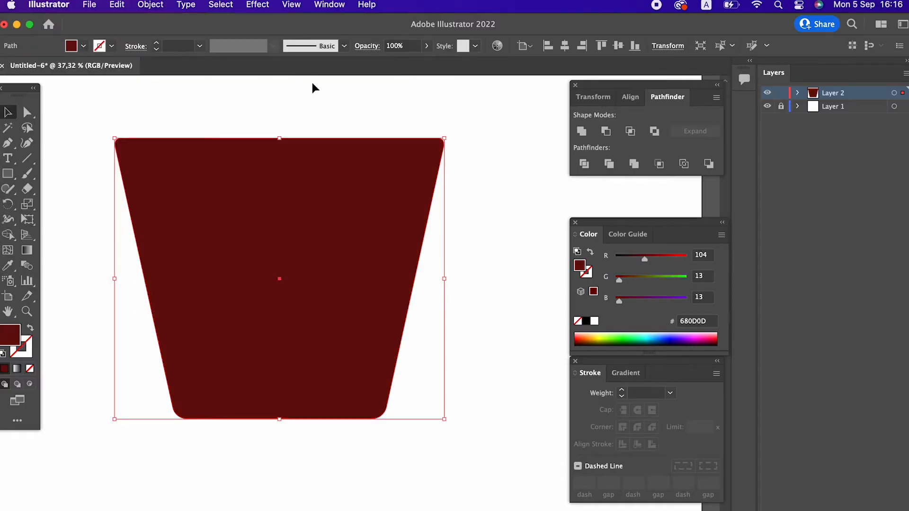
{"action": "left_click", "coordinate": [426, 45]}
{"action": "left_click", "coordinate": [388, 63]}
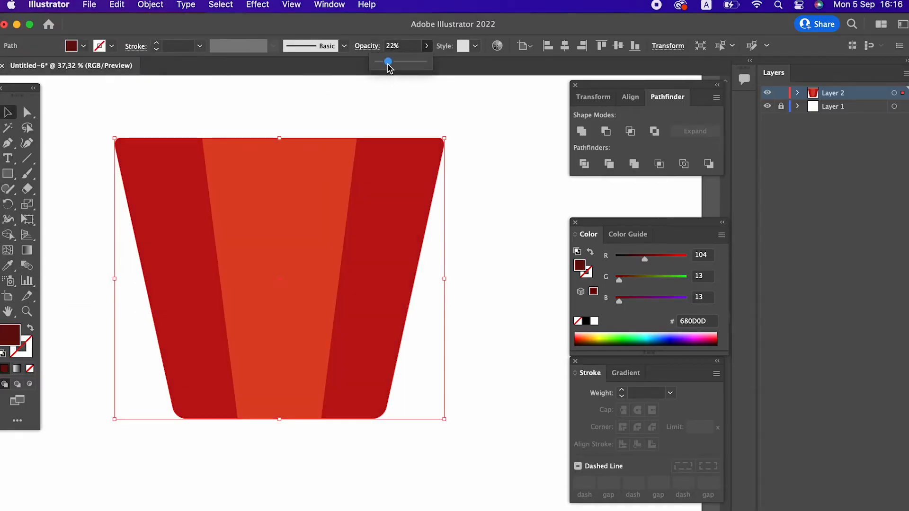
Draw a large ellipse over the container's upper part and subtract it from the translucent copy to form a curved shadow at the base
{"action": "left_click_drag", "start_coordinate": [12, 177], "coordinate": [69, 206]}
{"action": "left_click_drag", "start_coordinate": [89, 93], "coordinate": [517, 341]}
{"action": "left_click", "coordinate": [7, 112]}
{"action": "left_click", "coordinate": [422, 375]}
{"action": "left_click", "coordinate": [367, 373]}
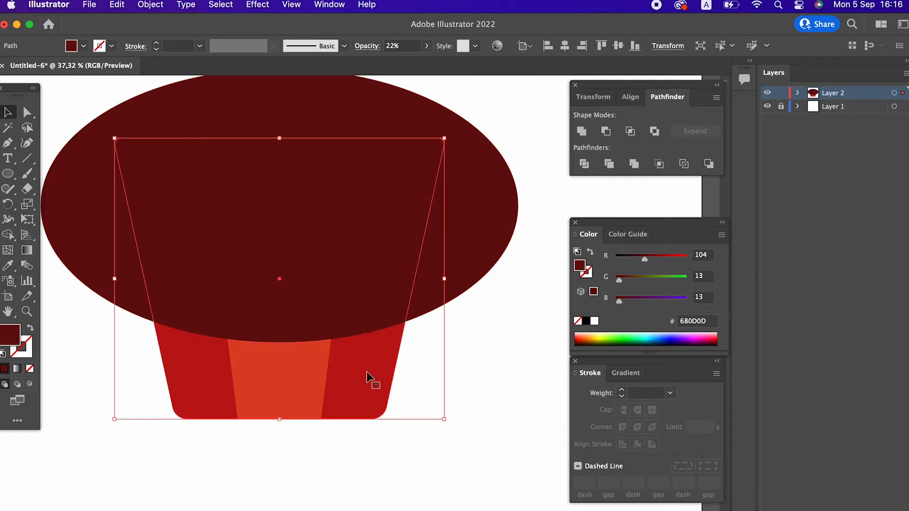
{"action": "left_click", "coordinate": [471, 223], "text": "shift"}
{"action": "left_click", "coordinate": [605, 131]}
{"action": "left_click", "coordinate": [514, 317]}
Draw a dark red ellipse over the container's rim, centre it horizontally on the container, and move it up slightly
{"action": "left_click_drag", "start_coordinate": [476, 277], "coordinate": [476, 302]}
{"action": "left_click_drag", "start_coordinate": [477, 302], "coordinate": [474, 304]}
{"action": "left_click_drag", "start_coordinate": [426, 320], "coordinate": [433, 291]}
{"action": "left_click_drag", "start_coordinate": [449, 284], "coordinate": [398, 297]}
{"action": "left_click_drag", "start_coordinate": [398, 297], "coordinate": [415, 370]}
{"action": "left_click_drag", "start_coordinate": [415, 370], "coordinate": [405, 400]}
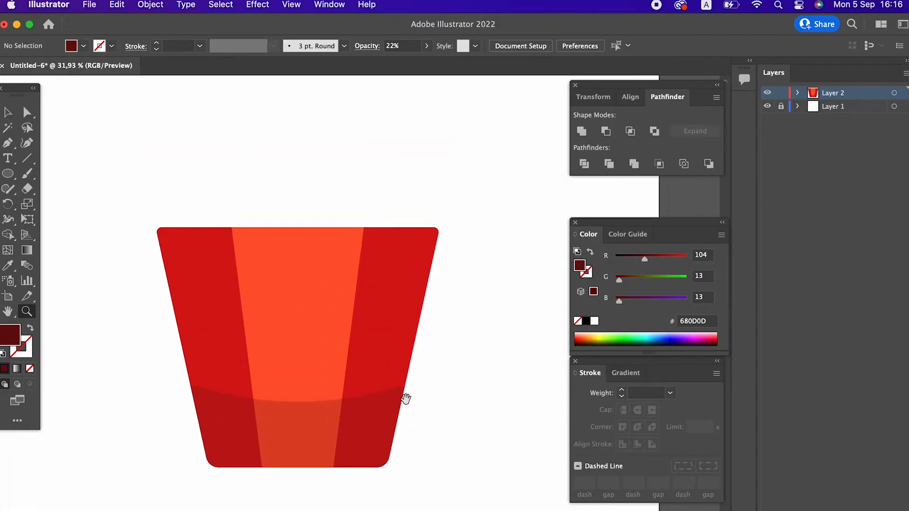
{"action": "left_click_drag", "start_coordinate": [203, 176], "coordinate": [413, 297]}
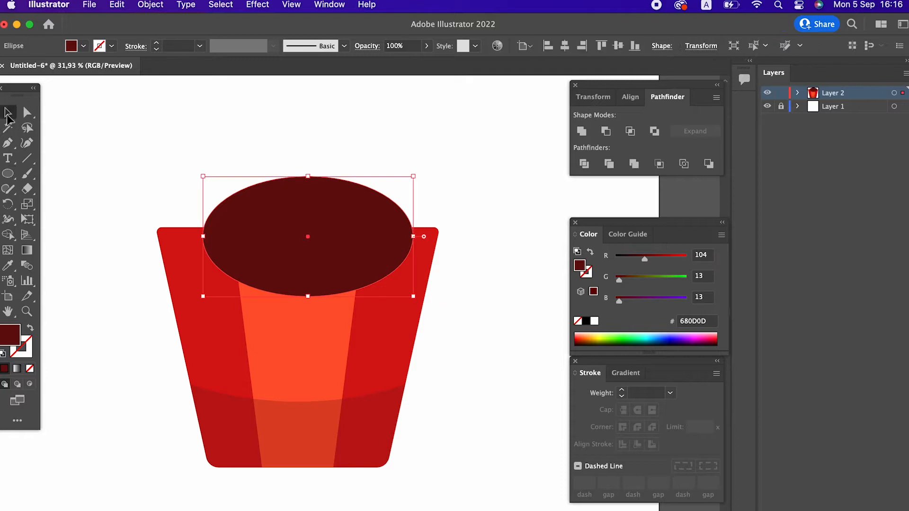
{"action": "left_click", "coordinate": [564, 45]}
{"action": "left_click", "coordinate": [440, 314]}
{"action": "left_click_drag", "start_coordinate": [351, 260], "coordinate": [349, 253]}
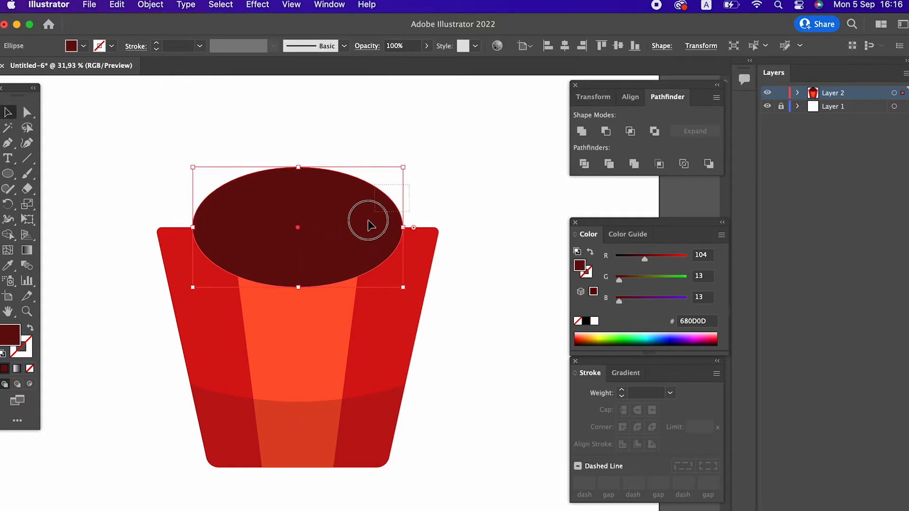
Divide the container, its central stripe and the dark red rim ellipse into separate pieces along their overlaps
{"action": "left_click_drag", "start_coordinate": [306, 282], "coordinate": [306, 281]}
{"action": "right_click", "coordinate": [307, 281]}
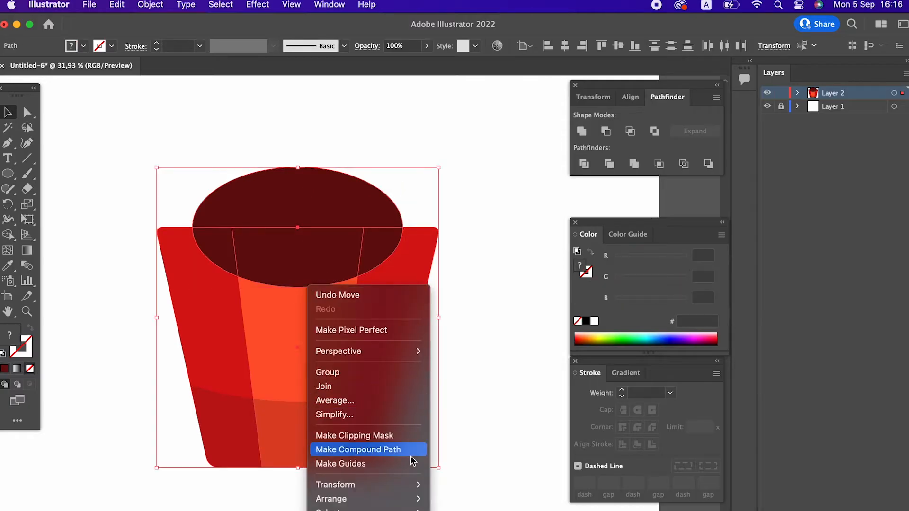
{"action": "mouse_move", "coordinate": [418, 488]}
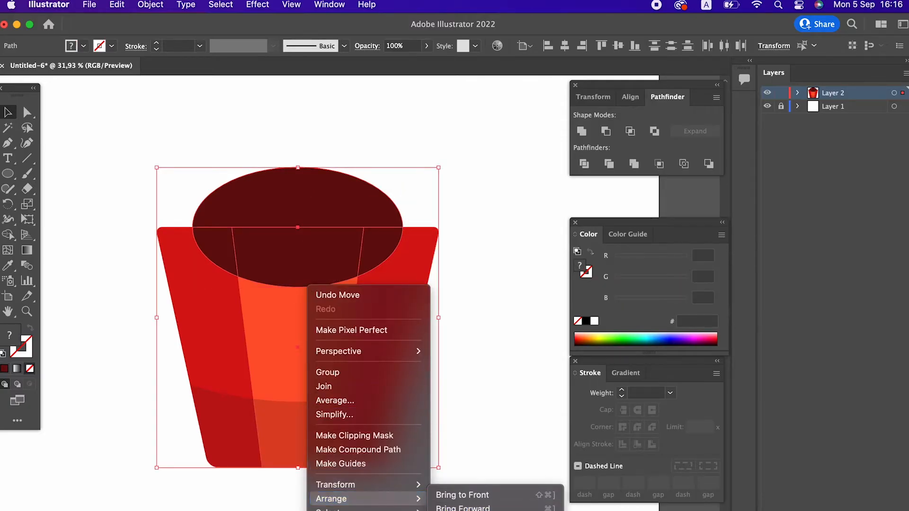
{"action": "left_click", "coordinate": [476, 510]}
{"action": "left_click", "coordinate": [585, 165]}
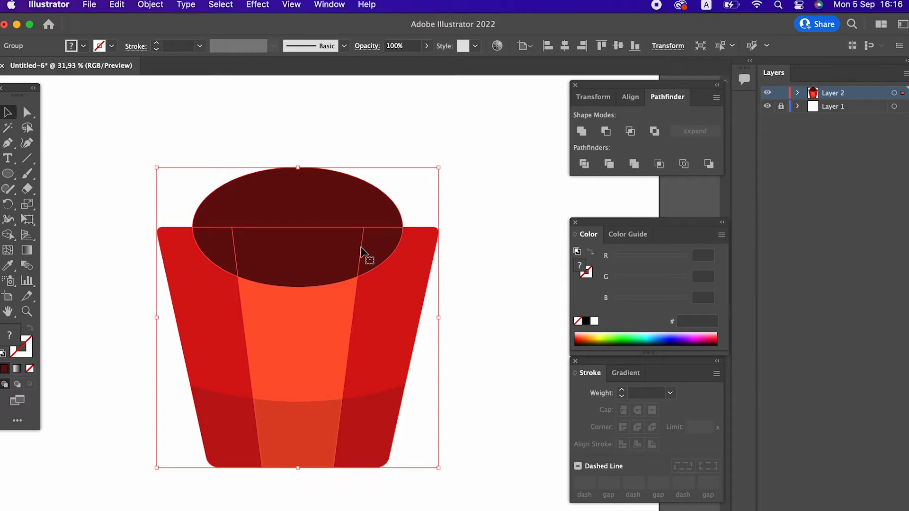
Isolate the divided group and delete the dark red ellipse pieces, leaving a curved cut-out in the container's upper edge
{"action": "double_click", "coordinate": [349, 248]}
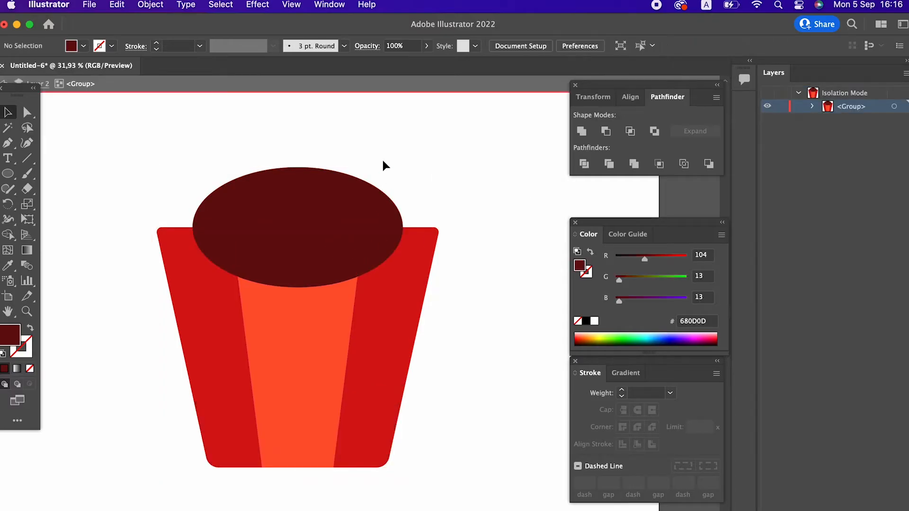
{"action": "left_click", "coordinate": [213, 250]}
{"action": "key", "text": "Delete"}
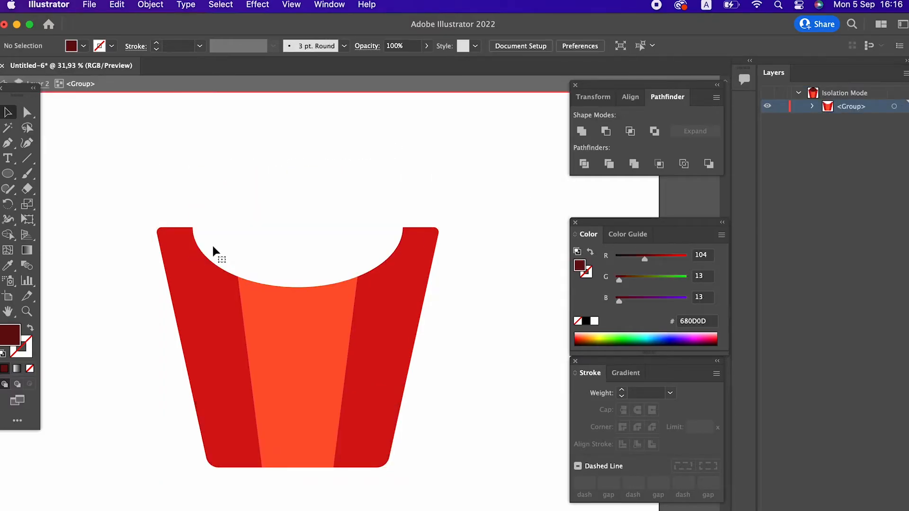
Round the two inner corners where the curved cut-out meets the container's upper edge, and leave isolation mode
{"action": "left_click", "coordinate": [27, 119]}
{"action": "left_click", "coordinate": [184, 229]}
{"action": "left_click", "coordinate": [406, 239], "text": "shift"}
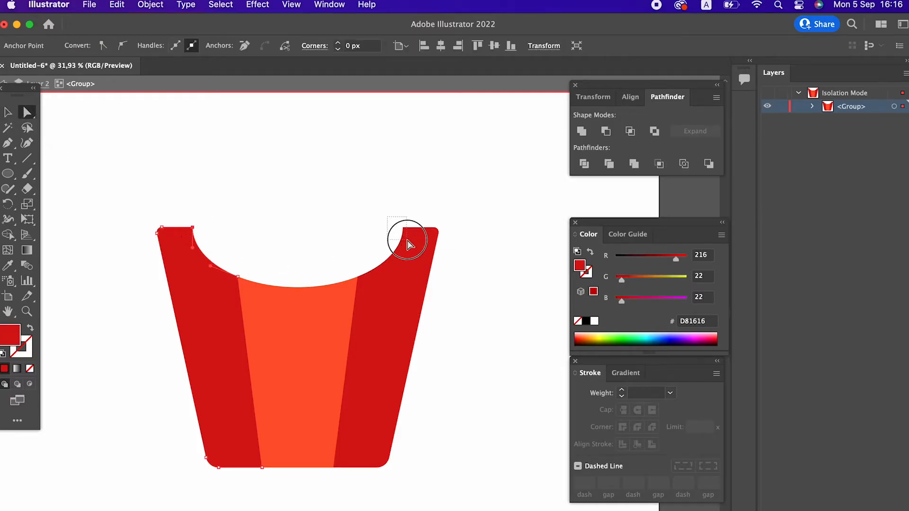
{"action": "left_click_drag", "start_coordinate": [412, 242], "coordinate": [381, 261]}
{"action": "double_click", "coordinate": [502, 311]}
Group the container with its base shadow and centre the group vertically
{"action": "key", "text": "z"}
{"action": "left_click", "coordinate": [11, 111]}
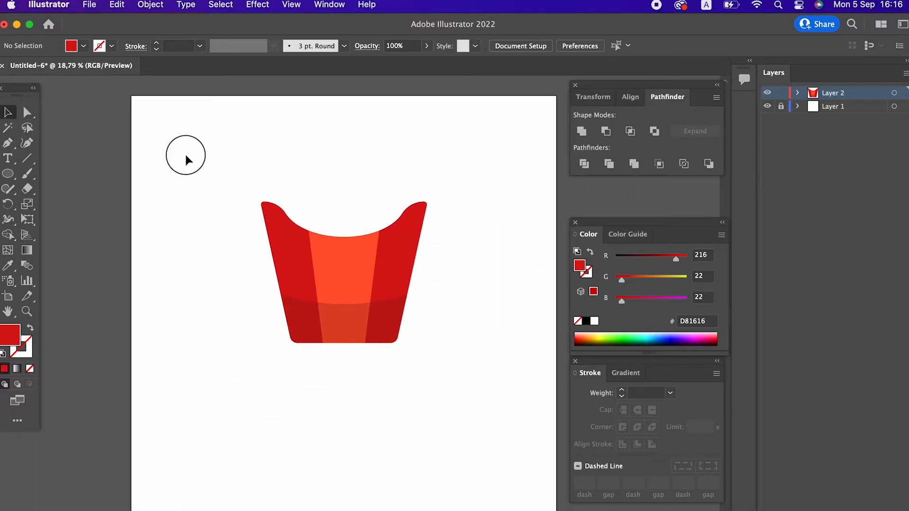
{"action": "left_click_drag", "start_coordinate": [183, 152], "coordinate": [408, 308]}
{"action": "right_click", "coordinate": [397, 292]}
{"action": "left_click", "coordinate": [453, 402]}
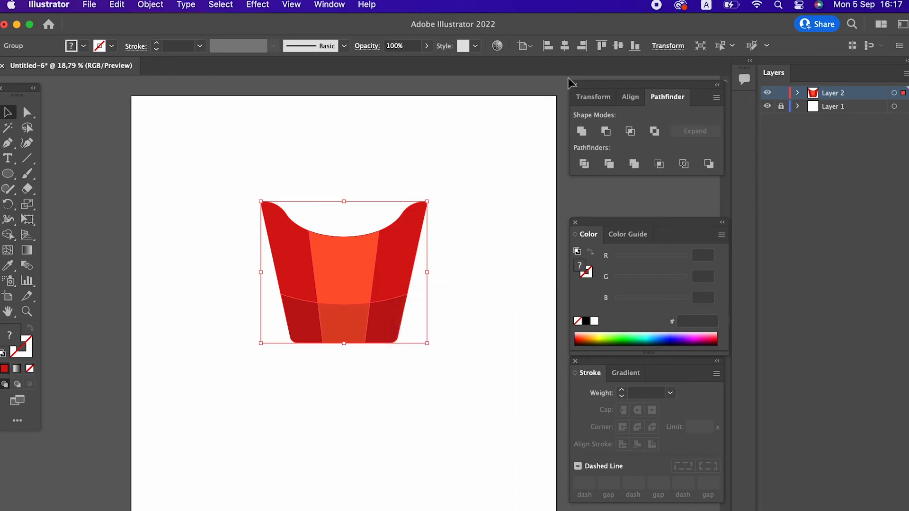
{"action": "left_click", "coordinate": [617, 46]}
{"action": "left_click", "coordinate": [457, 213]}
Draw a wide, thin ellipse centred across the container just below the curved rim
{"action": "key", "text": "z"}
{"action": "left_click_drag", "start_coordinate": [389, 282], "coordinate": [416, 326]}
{"action": "left_click_drag", "start_coordinate": [416, 326], "coordinate": [362, 314]}
{"action": "left_click_drag", "start_coordinate": [281, 253], "coordinate": [327, 333]}
{"action": "left_click_drag", "start_coordinate": [301, 331], "coordinate": [304, 348]}
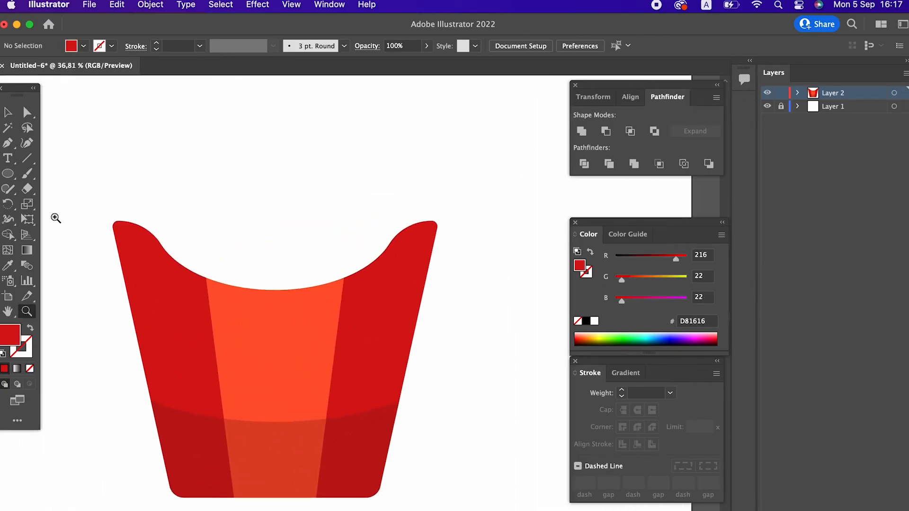
{"action": "left_click", "coordinate": [7, 173]}
{"action": "left_click_drag", "start_coordinate": [182, 298], "coordinate": [367, 328]}
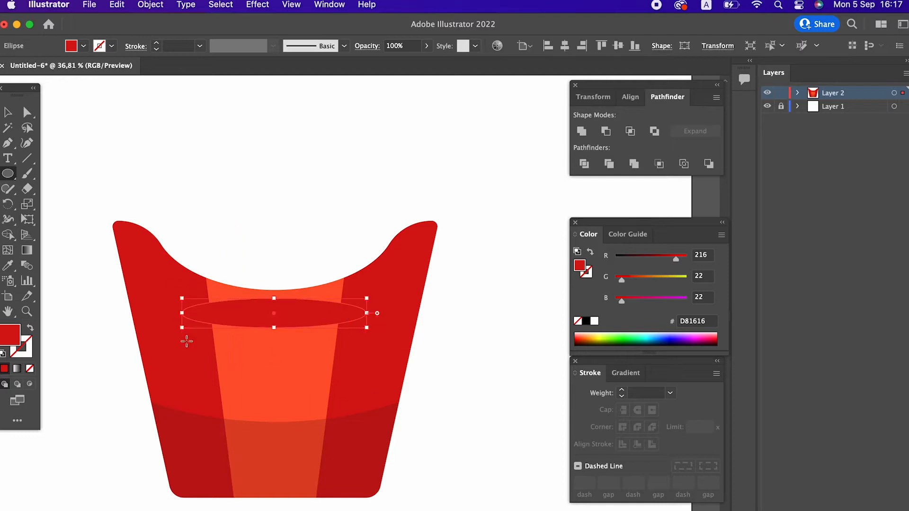
Fill the thin ellipse with white and set its opacity to 21%
{"action": "key", "text": "i"}
{"action": "left_click", "coordinate": [333, 128]}
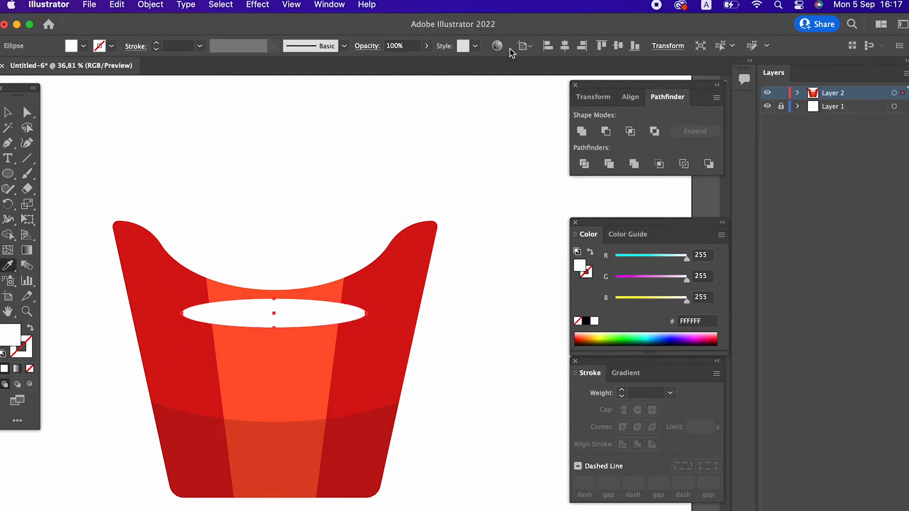
{"action": "left_click", "coordinate": [427, 45]}
{"action": "left_click_drag", "start_coordinate": [423, 62], "coordinate": [387, 67]}
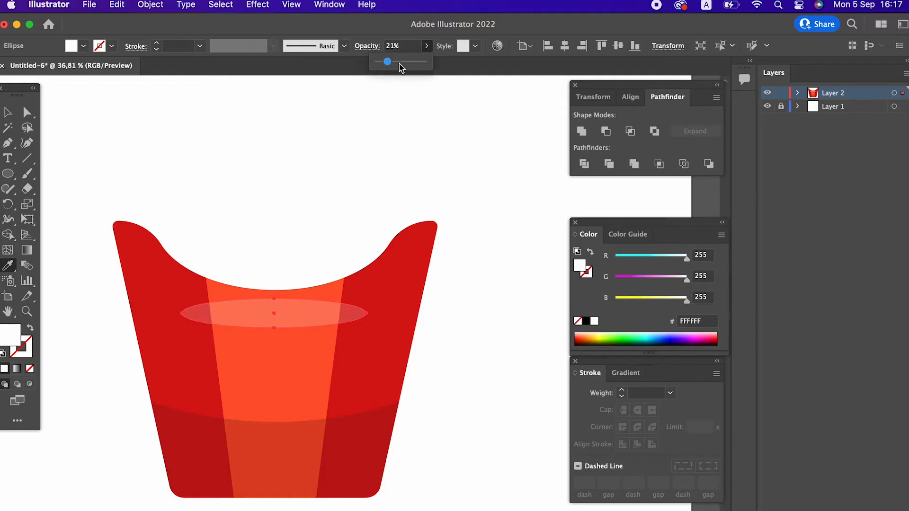
Move the translucent ellipse's left and right end points upward to bend it into a crescent highlight following the rim
{"action": "left_click", "coordinate": [35, 116]}
{"action": "left_click_drag", "start_coordinate": [360, 312], "coordinate": [367, 313]}
{"action": "left_click_drag", "start_coordinate": [179, 311], "coordinate": [178, 287]}
{"action": "left_click", "coordinate": [476, 424]}
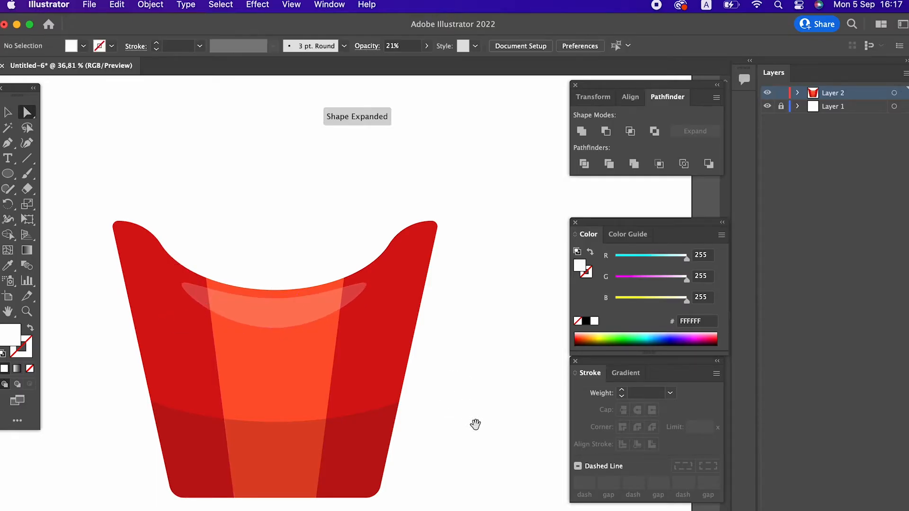
Draw a four-sided highlight widening downward along the container's left side and copy the crescent's translucent white appearance to it
{"action": "left_click_drag", "start_coordinate": [475, 424], "coordinate": [466, 396]}
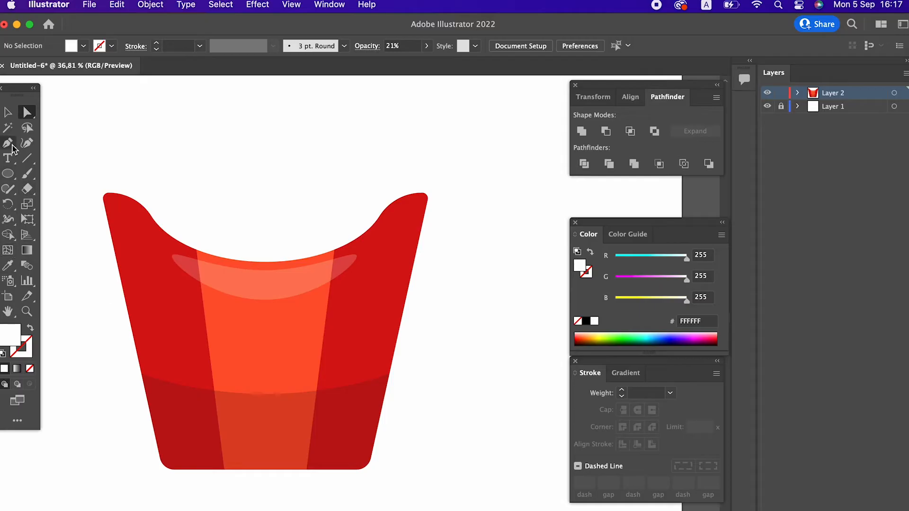
{"action": "left_click", "coordinate": [135, 270]}
{"action": "left_click", "coordinate": [176, 444]}
{"action": "left_click", "coordinate": [241, 454]}
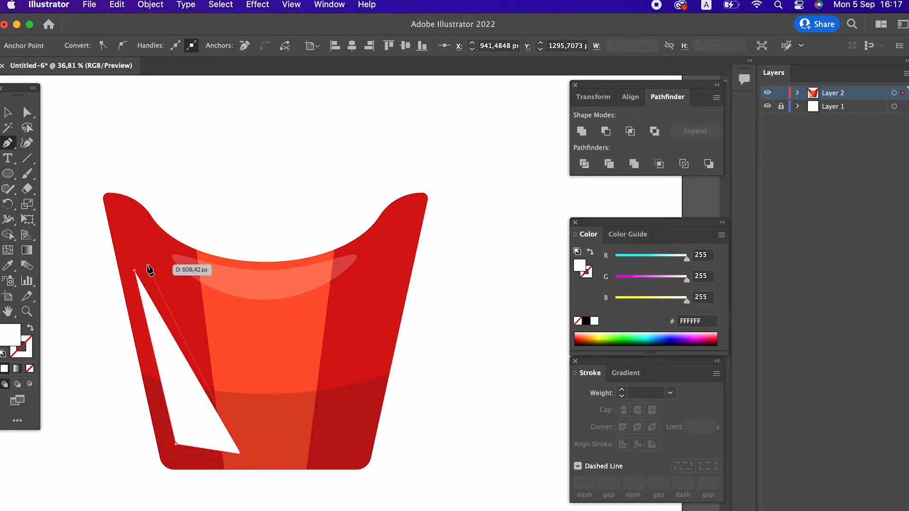
{"action": "left_click", "coordinate": [153, 270]}
{"action": "left_click", "coordinate": [135, 270]}
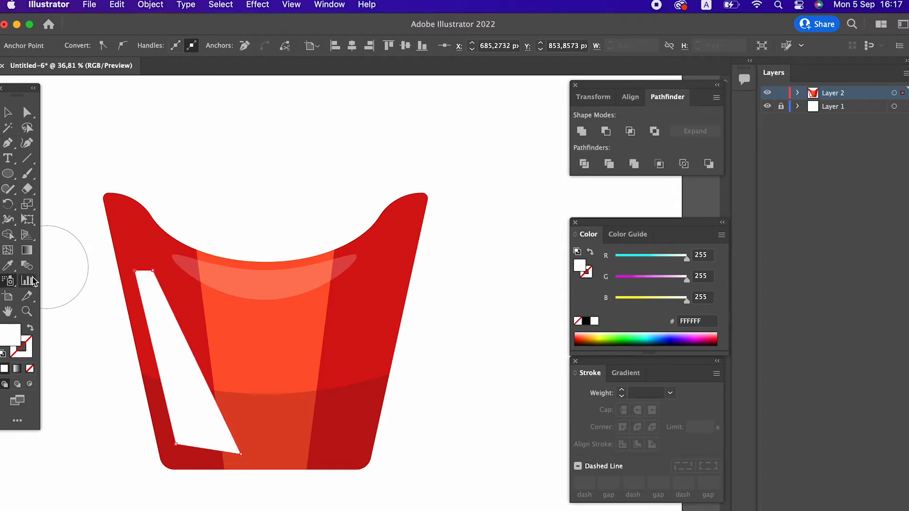
{"action": "left_click", "coordinate": [9, 266]}
{"action": "left_click", "coordinate": [195, 273]}
Round the corners of the translucent highlight on the container's left side
{"action": "key", "text": "z"}
{"action": "left_click_drag", "start_coordinate": [208, 269], "coordinate": [172, 327]}
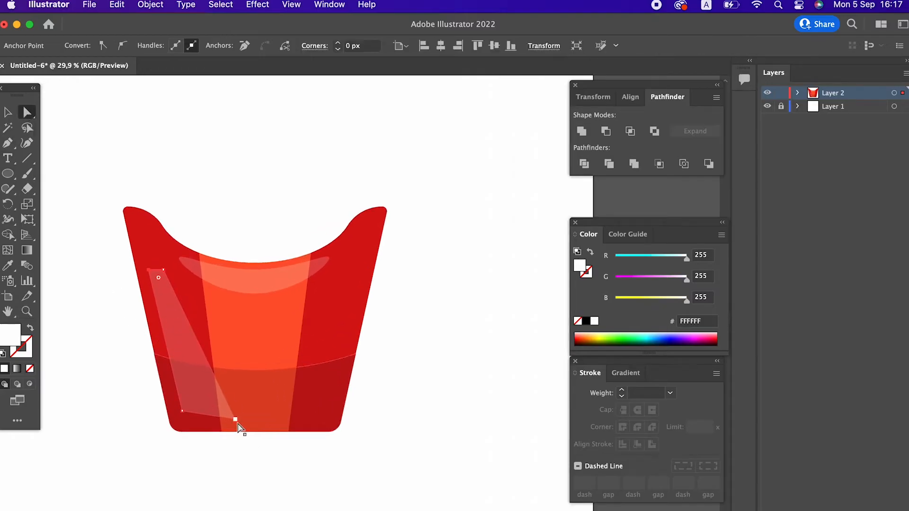
{"action": "left_click", "coordinate": [192, 295]}
{"action": "left_click_drag", "start_coordinate": [157, 278], "coordinate": [162, 300]}
{"action": "key", "text": "z"}
{"action": "left_click_drag", "start_coordinate": [290, 349], "coordinate": [274, 369]}
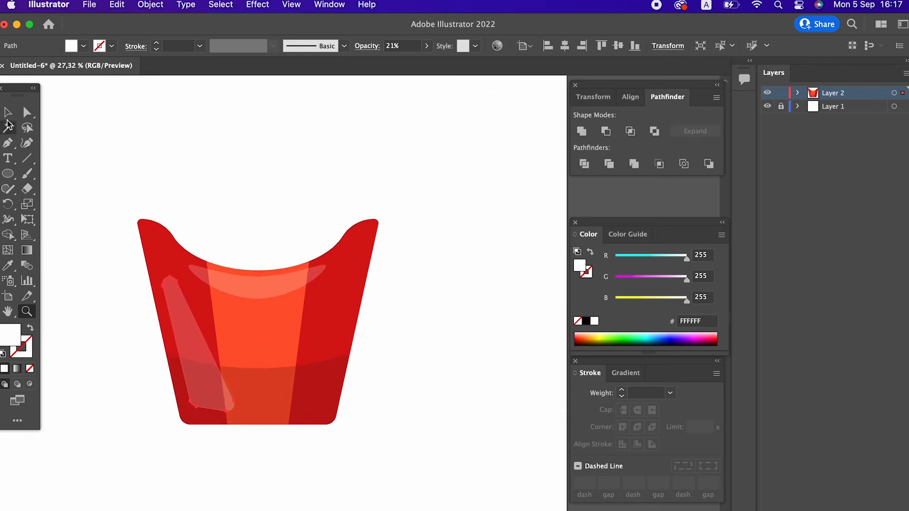
{"action": "left_click", "coordinate": [8, 115]}
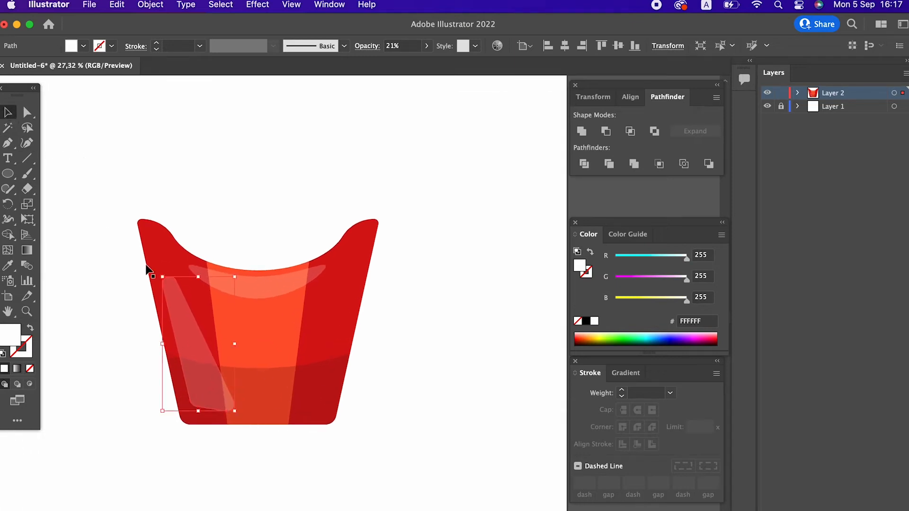
{"action": "left_click", "coordinate": [438, 439]}
Select the container together with its shadow and both highlights and group them
{"action": "scroll", "coordinate": [427, 428], "scroll_direction": "up", "scroll_amount": 1}
{"action": "key", "text": "z"}
{"action": "left_click_drag", "start_coordinate": [431, 421], "coordinate": [374, 397]}
{"action": "left_click_drag", "start_coordinate": [283, 366], "coordinate": [317, 381]}
{"action": "left_click_drag", "start_coordinate": [317, 381], "coordinate": [226, 382]}
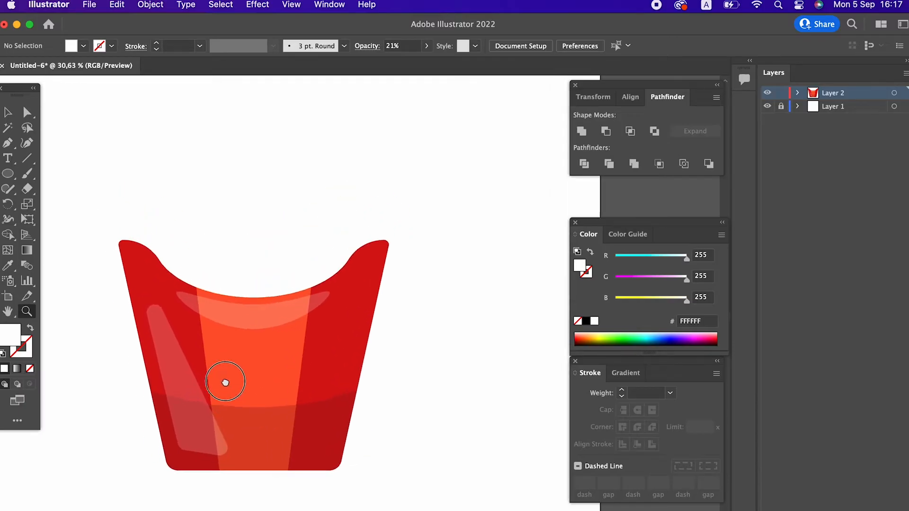
{"action": "left_click", "coordinate": [8, 143]}
{"action": "left_click", "coordinate": [8, 112]}
{"action": "left_click", "coordinate": [201, 309]}
{"action": "right_click", "coordinate": [336, 346]}
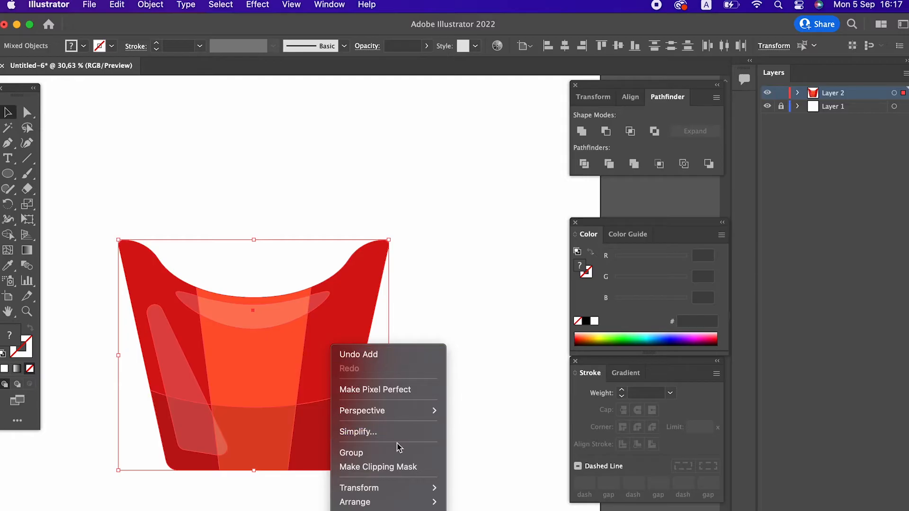
{"action": "left_click", "coordinate": [448, 434]}
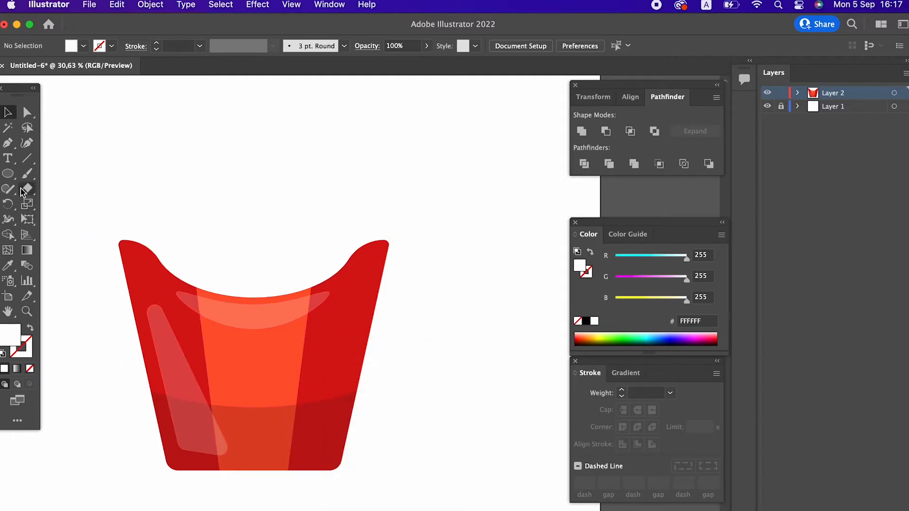
Draw the first fry with the Pen tool as a slanted four-sided strip rising from the container's left side
{"action": "left_click", "coordinate": [7, 143]}
{"action": "left_click", "coordinate": [130, 157]}
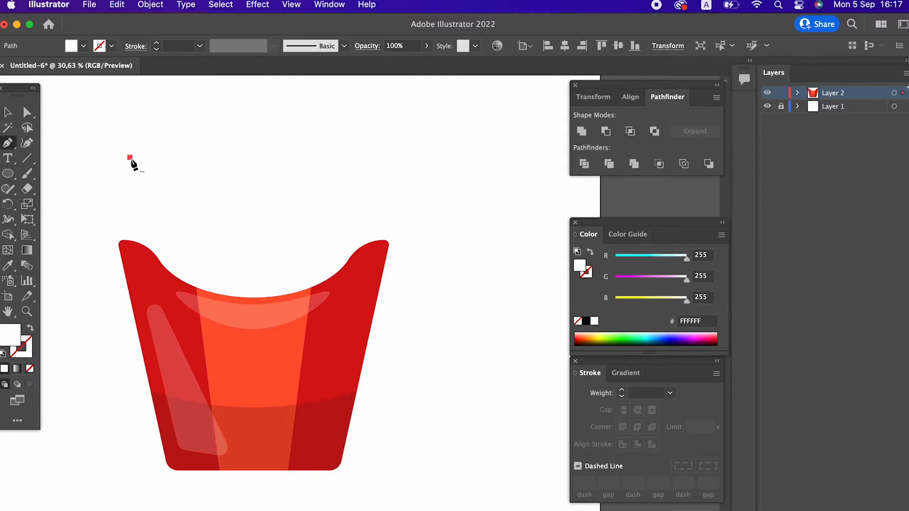
{"action": "left_click", "coordinate": [176, 391]}
{"action": "left_click", "coordinate": [201, 391]}
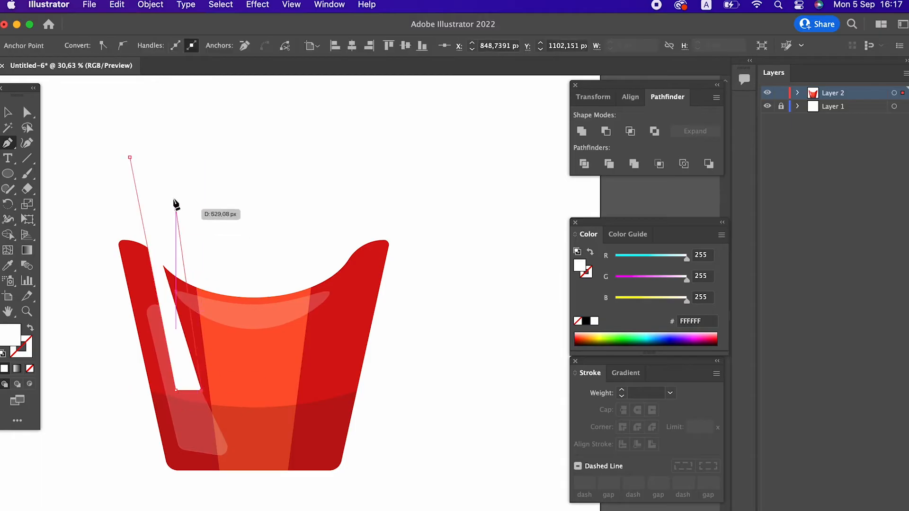
{"action": "left_click", "coordinate": [166, 168]}
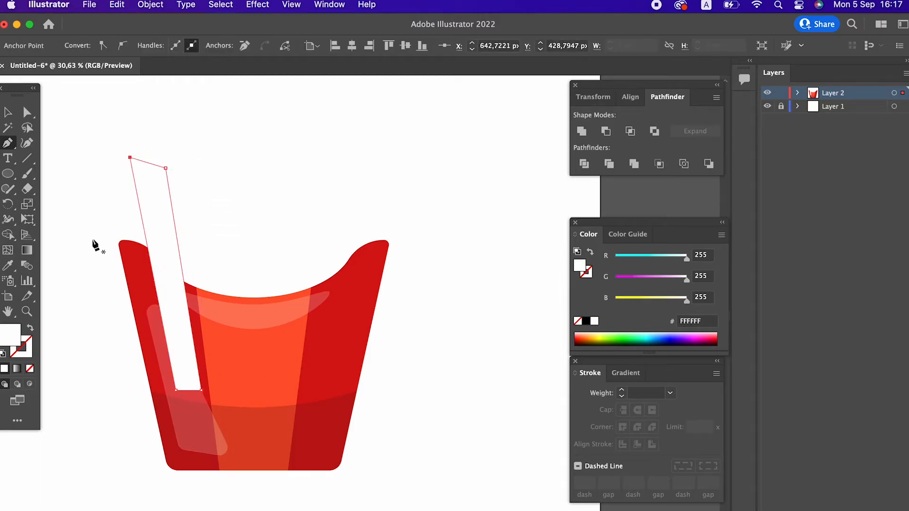
Fill the first fry with orange F4A019
{"action": "double_click", "coordinate": [3, 339]}
{"action": "left_click_drag", "start_coordinate": [201, 214], "coordinate": [200, 205]}
{"action": "left_click_drag", "start_coordinate": [156, 93], "coordinate": [165, 64]}
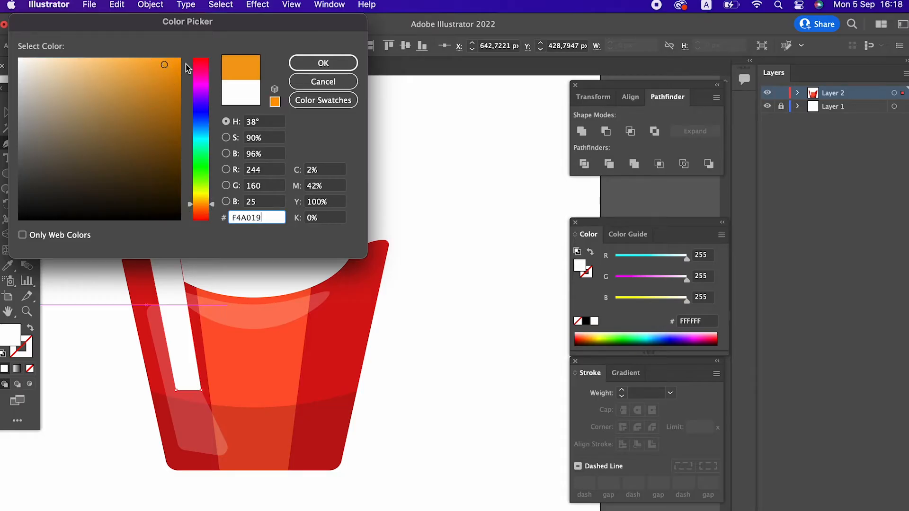
{"action": "left_click", "coordinate": [323, 63]}
{"action": "left_click", "coordinate": [10, 112]}
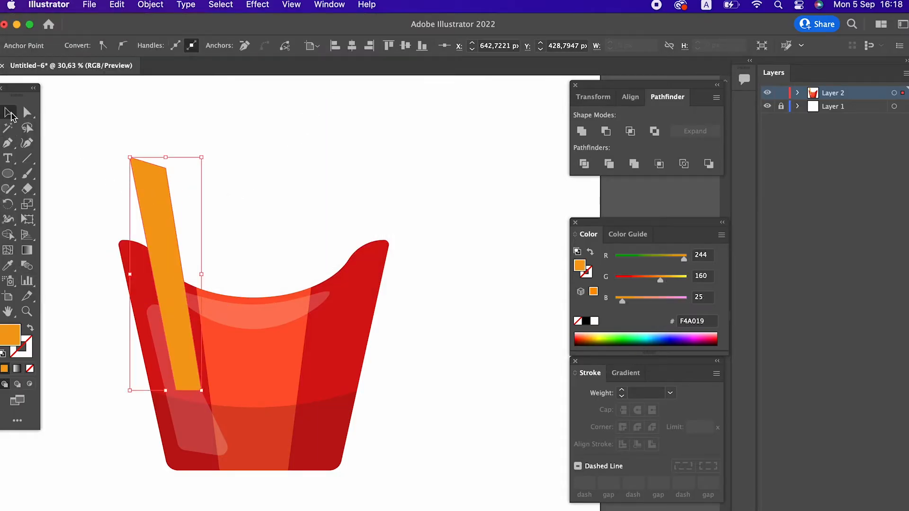
Draw a second, nearly upright orange fry with a slanted tip just right of the first one
{"action": "left_click", "coordinate": [8, 142]}
{"action": "left_click", "coordinate": [187, 148]}
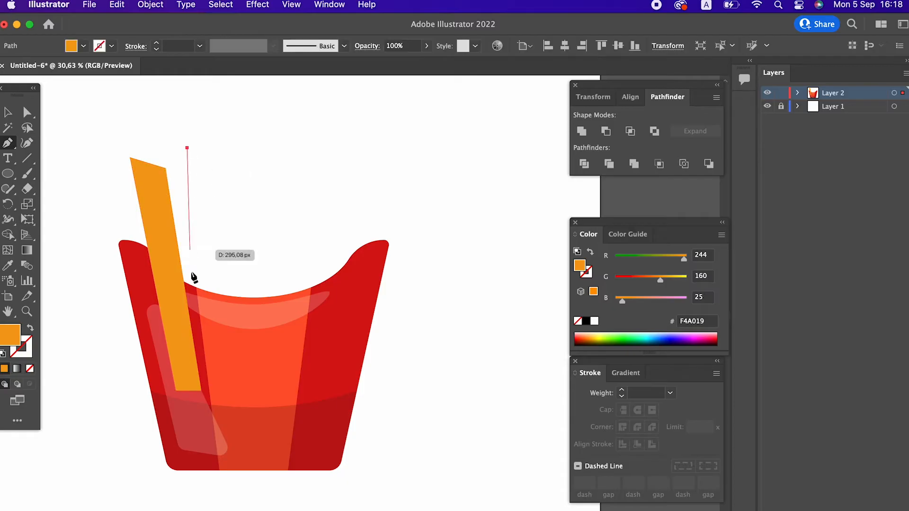
{"action": "left_click", "coordinate": [219, 397]}
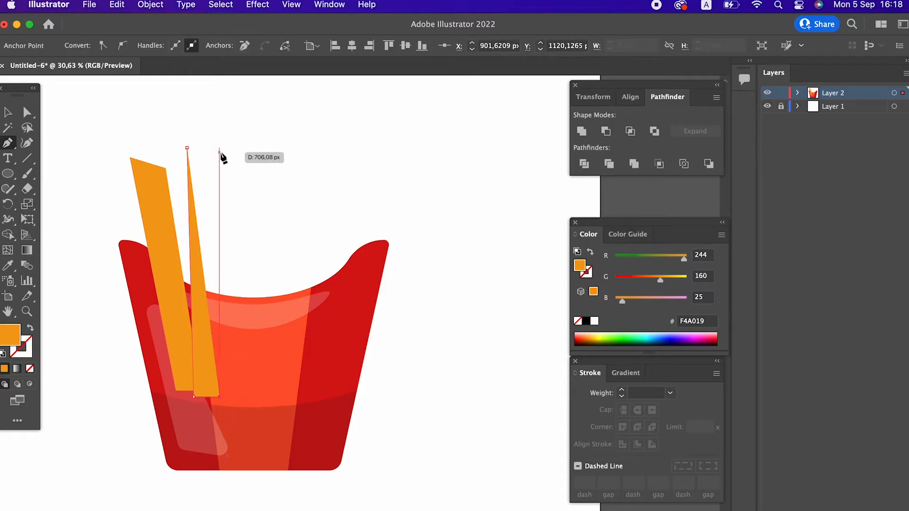
{"action": "left_click", "coordinate": [213, 131]}
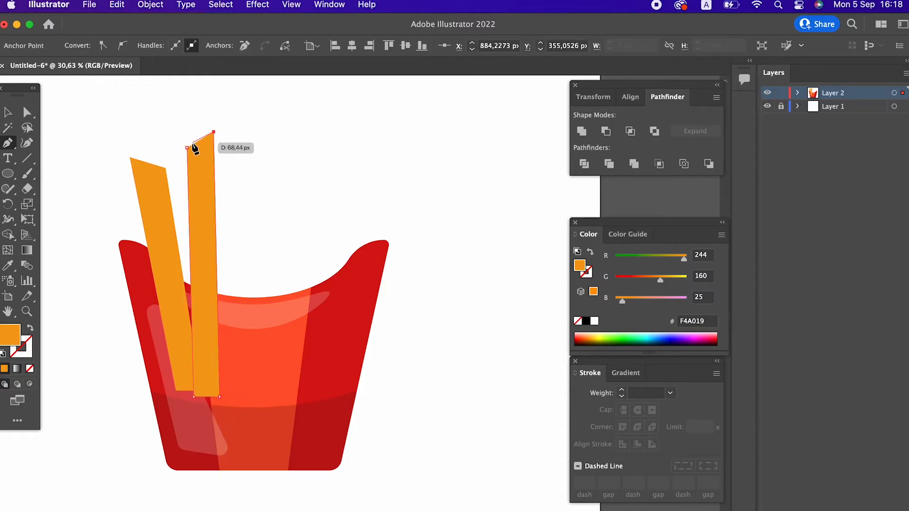
Draw a third orange fry, bent in the middle and leaning right at the tip, over the container's central stripe
{"action": "left_click", "coordinate": [245, 157]}
{"action": "left_click_drag", "start_coordinate": [236, 250], "coordinate": [235, 388]}
{"action": "left_click", "coordinate": [235, 387]}
{"action": "left_click", "coordinate": [287, 390]}
{"action": "left_click", "coordinate": [258, 251]}
{"action": "left_click", "coordinate": [288, 148]}
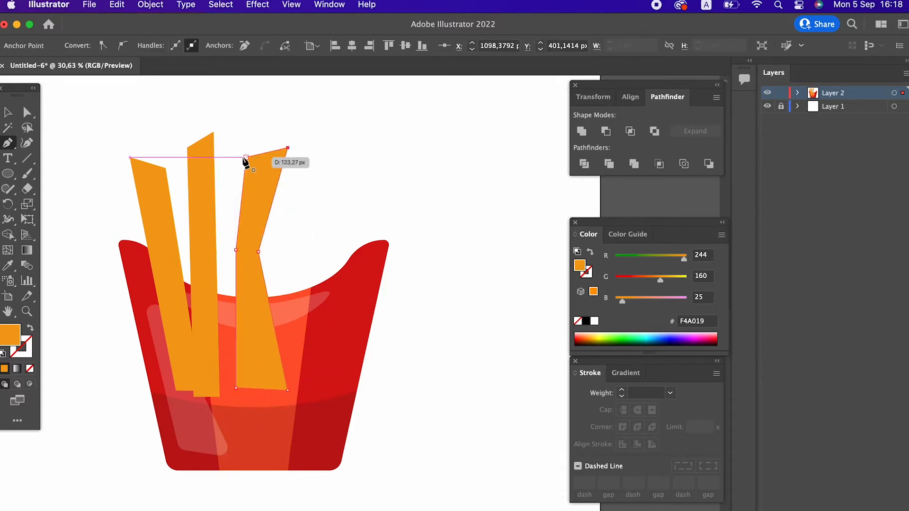
Draw a fourth orange fry with a narrow tip and a wider lower end, right of the bent fry
{"action": "left_click", "coordinate": [298, 172]}
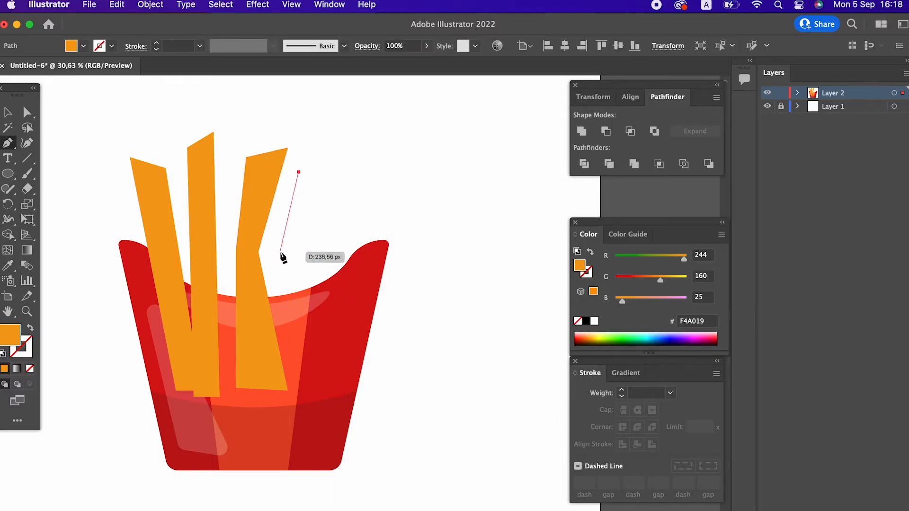
{"action": "left_click", "coordinate": [316, 422]}
{"action": "left_click", "coordinate": [311, 169]}
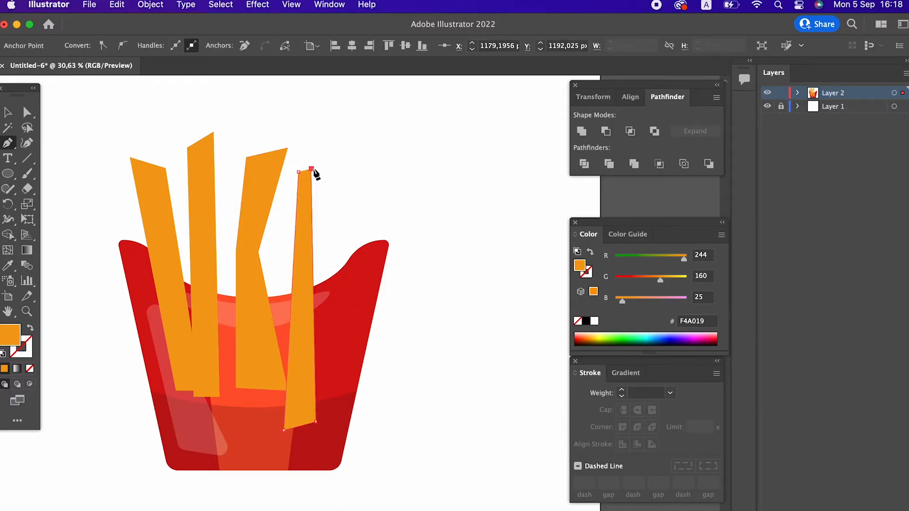
{"action": "left_click", "coordinate": [299, 172]}
Draw a fifth orange fry on the container's right side, taller than the others and with a slanted tip
{"action": "left_click", "coordinate": [334, 106]}
{"action": "left_click", "coordinate": [335, 402]}
{"action": "left_click", "coordinate": [351, 385]}
{"action": "left_click", "coordinate": [366, 97]}
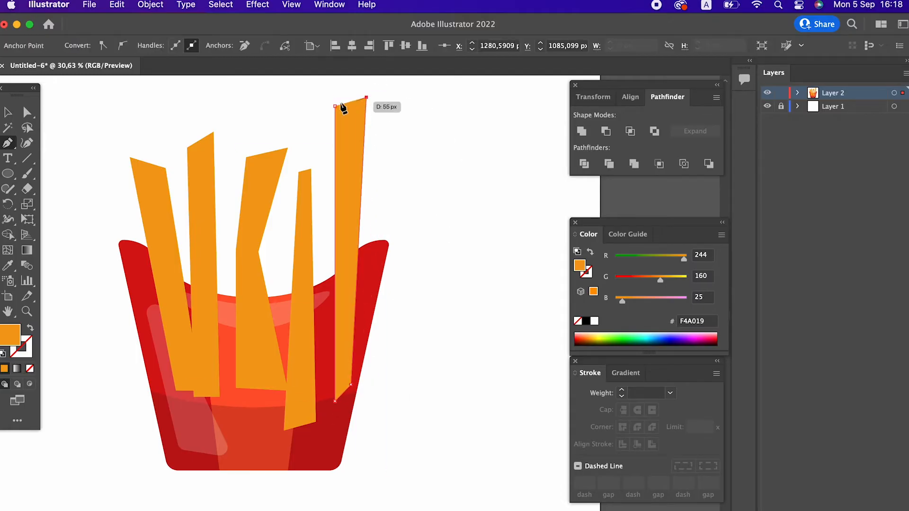
Draw a sixth orange fry between the second and the bent fry, with its tip's right corner lowered to slope down rightward
{"action": "left_click", "coordinate": [227, 128]}
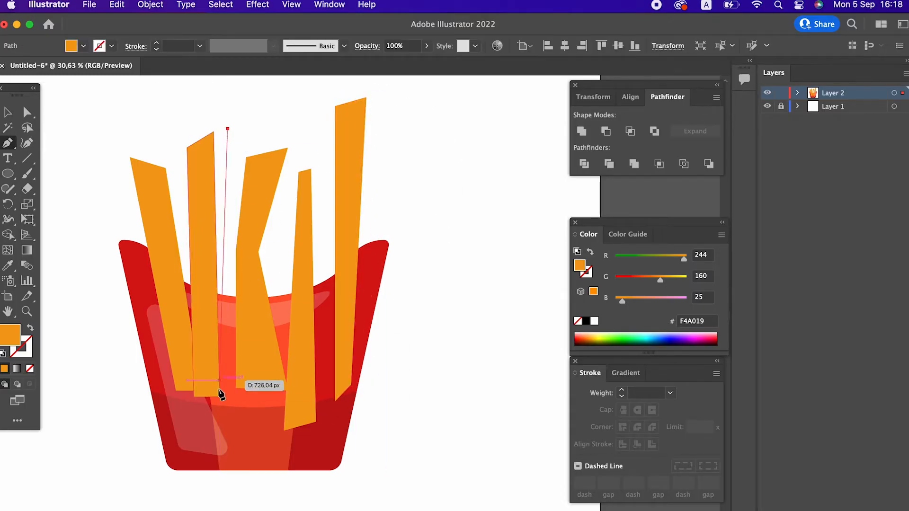
{"action": "left_click", "coordinate": [236, 421]}
{"action": "left_click", "coordinate": [268, 420]}
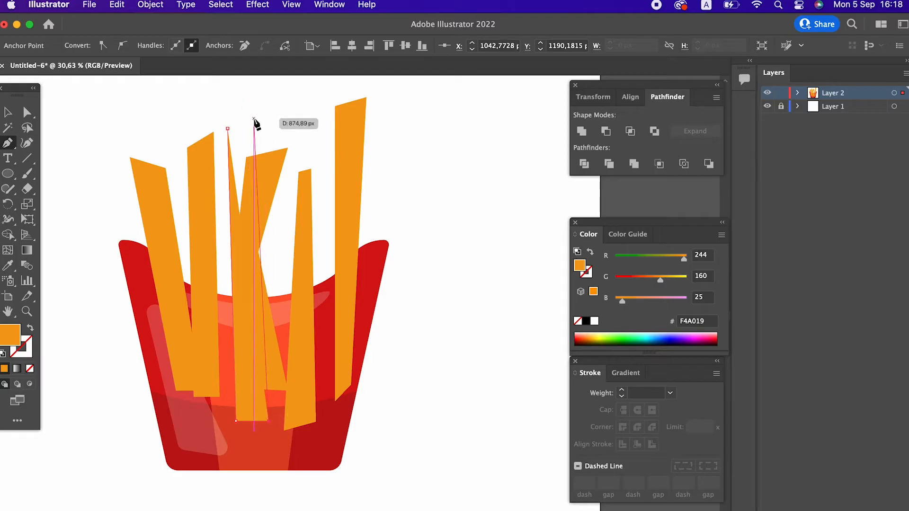
{"action": "left_click", "coordinate": [254, 119]}
{"action": "left_click", "coordinate": [227, 129]}
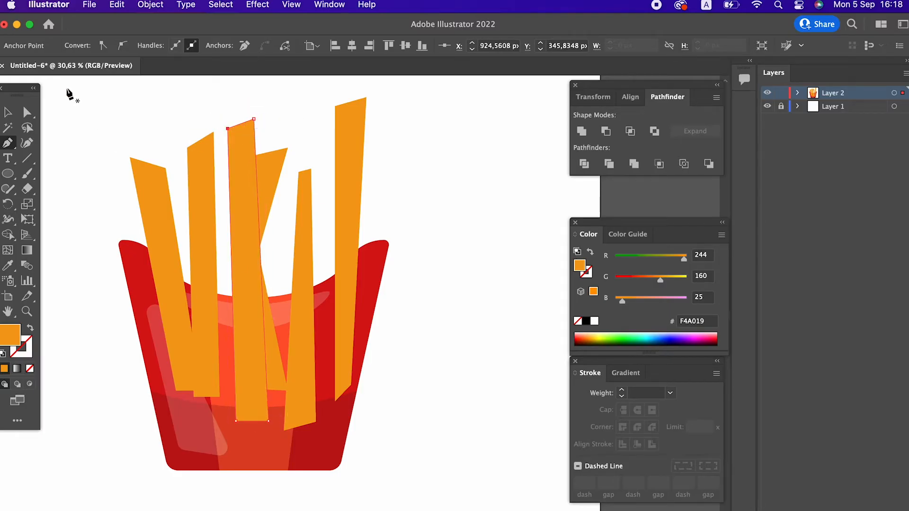
{"action": "left_click", "coordinate": [34, 113]}
{"action": "left_click_drag", "start_coordinate": [257, 122], "coordinate": [263, 139]}
Draw a taller four-cornered orange fry overlapping the first and second fries, leaning slightly left
{"action": "left_click", "coordinate": [8, 144]}
{"action": "left_click", "coordinate": [175, 358]}
{"action": "left_click", "coordinate": [147, 107]}
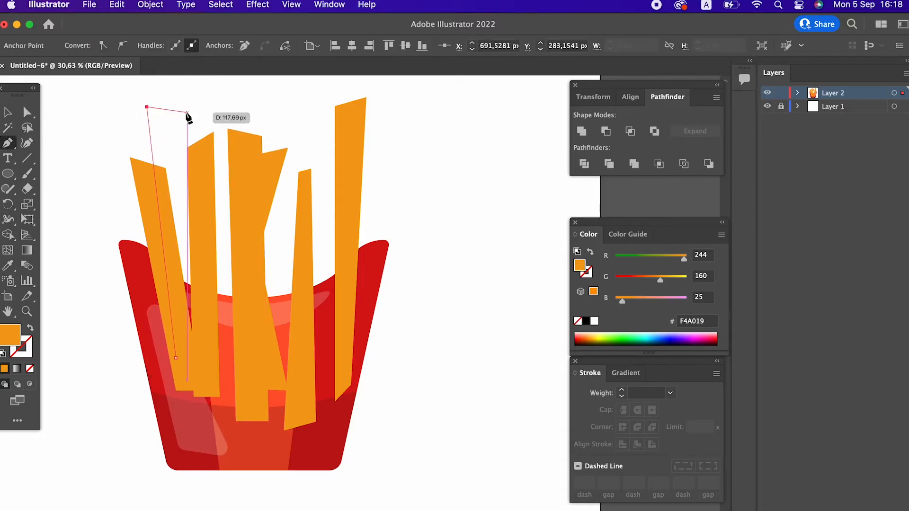
{"action": "left_click", "coordinate": [187, 112]}
{"action": "left_click", "coordinate": [210, 359]}
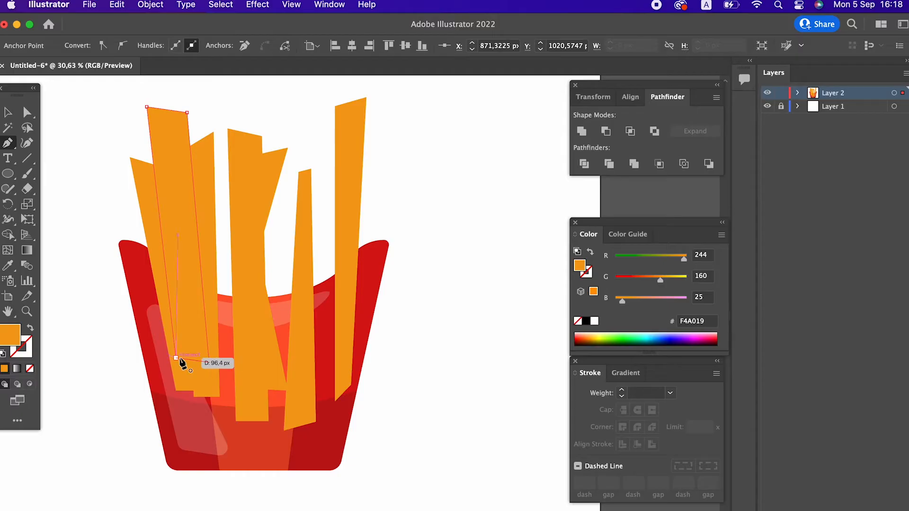
{"action": "left_click", "coordinate": [175, 357]}
Draw a tall orange fry with a pointed tip, leaning left between the second fry and the bent fry
{"action": "left_click", "coordinate": [228, 378]}
{"action": "left_click", "coordinate": [201, 104]}
{"action": "left_click", "coordinate": [219, 87]}
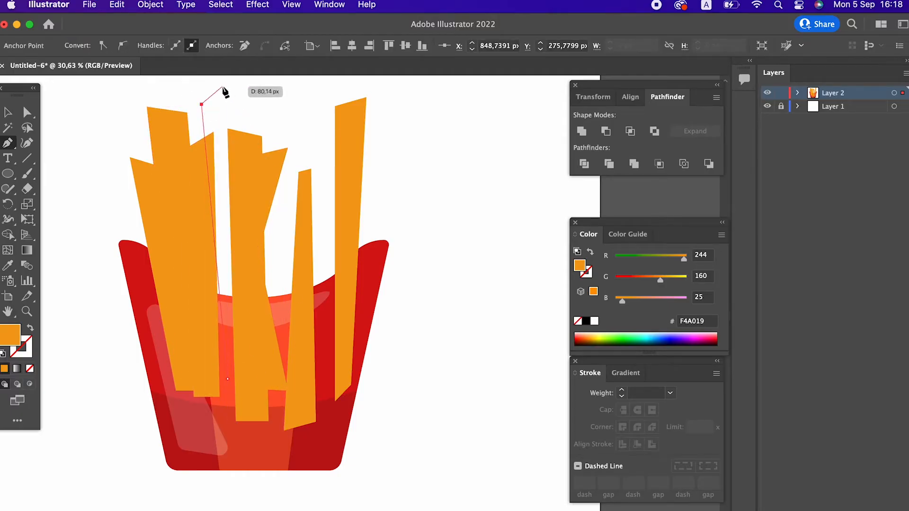
{"action": "scroll", "coordinate": [232, 102], "scroll_direction": "up", "scroll_amount": 1}
{"action": "left_click", "coordinate": [262, 418]}
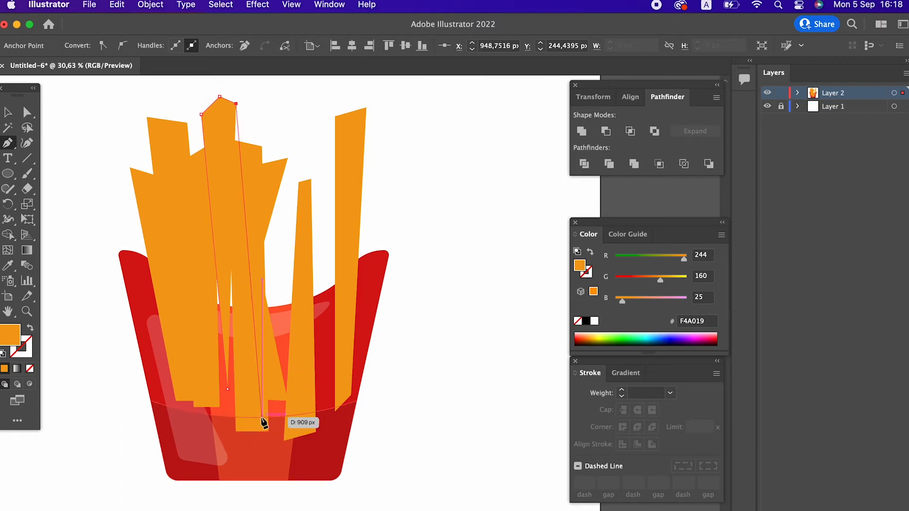
{"action": "left_click", "coordinate": [227, 389]}
Draw another tall, nearly upright orange fry with a pointed tip, overlapping the narrow-tipped fourth fry
{"action": "left_click", "coordinate": [272, 411]}
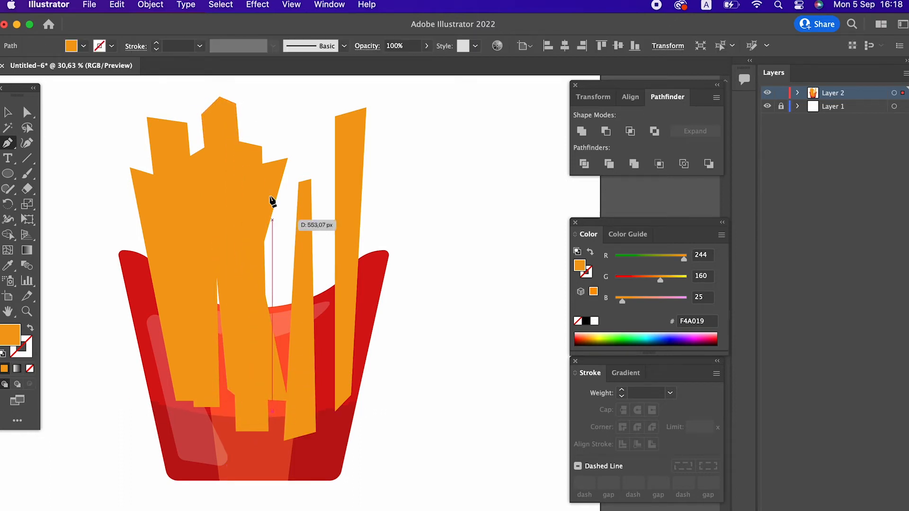
{"action": "left_click", "coordinate": [281, 117]}
{"action": "left_click", "coordinate": [300, 107]}
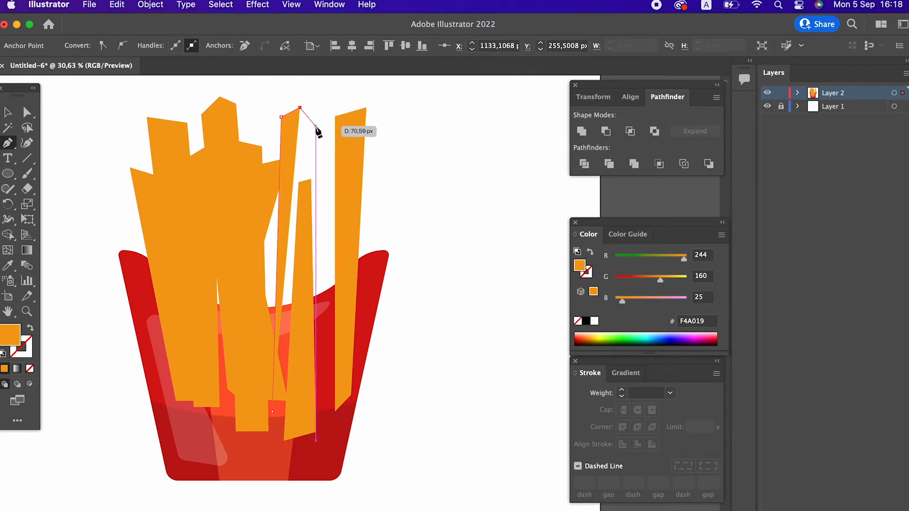
{"action": "left_click", "coordinate": [316, 126]}
{"action": "left_click", "coordinate": [292, 445]}
{"action": "left_click", "coordinate": [271, 412]}
Draw an orange fry leaning strongly right, crossing the tall fry on the container's right side
{"action": "left_click", "coordinate": [290, 373]}
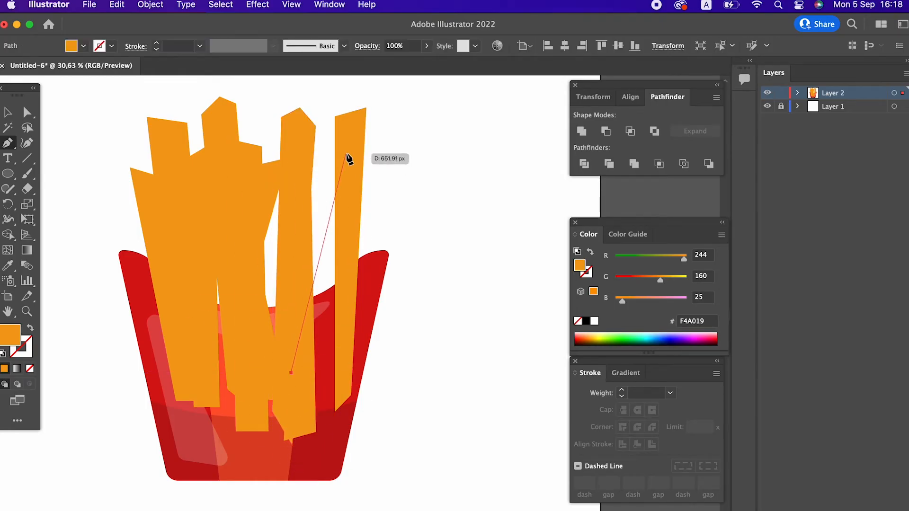
{"action": "left_click", "coordinate": [357, 139]}
{"action": "left_click", "coordinate": [381, 149]}
{"action": "left_click", "coordinate": [315, 420]}
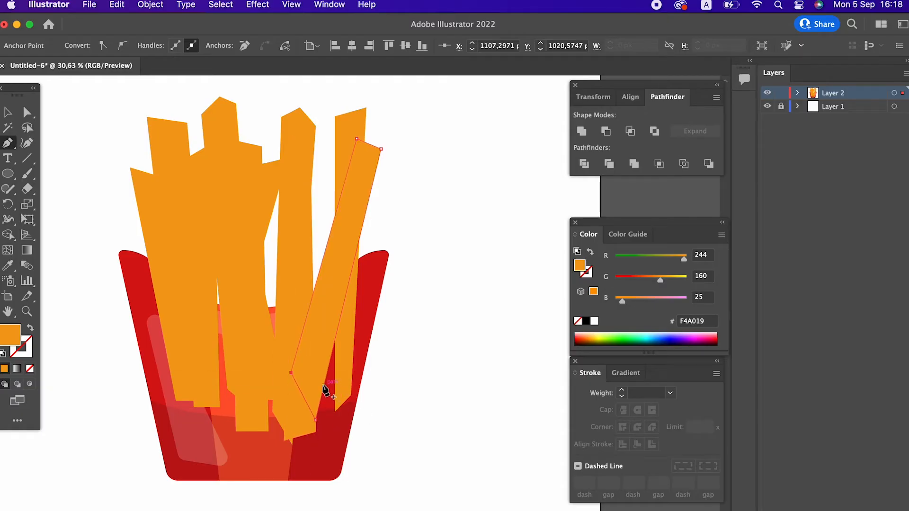
Draw an upright orange fry with a slanted tip just left of the tall fry on the container's right side
{"action": "left_click", "coordinate": [319, 386]}
{"action": "left_click", "coordinate": [319, 145]}
{"action": "left_click", "coordinate": [345, 125]}
{"action": "left_click", "coordinate": [343, 387]}
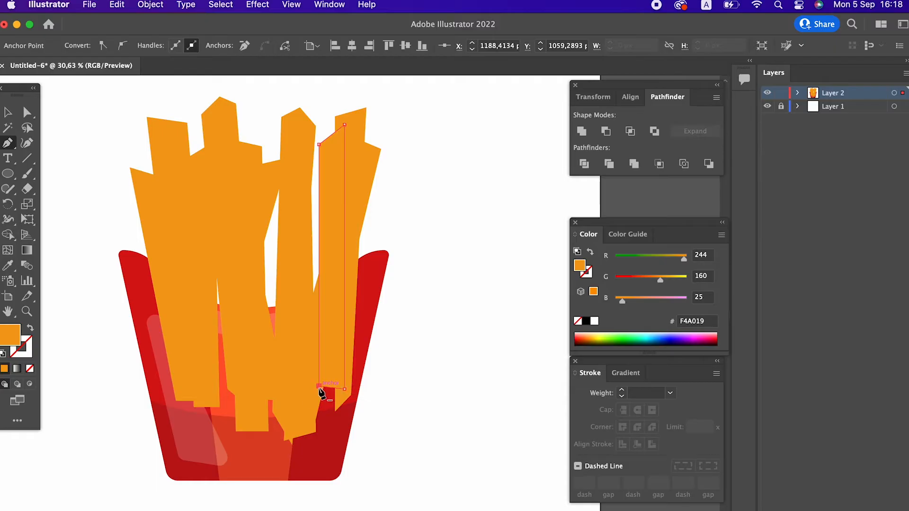
{"action": "left_click", "coordinate": [319, 386]}
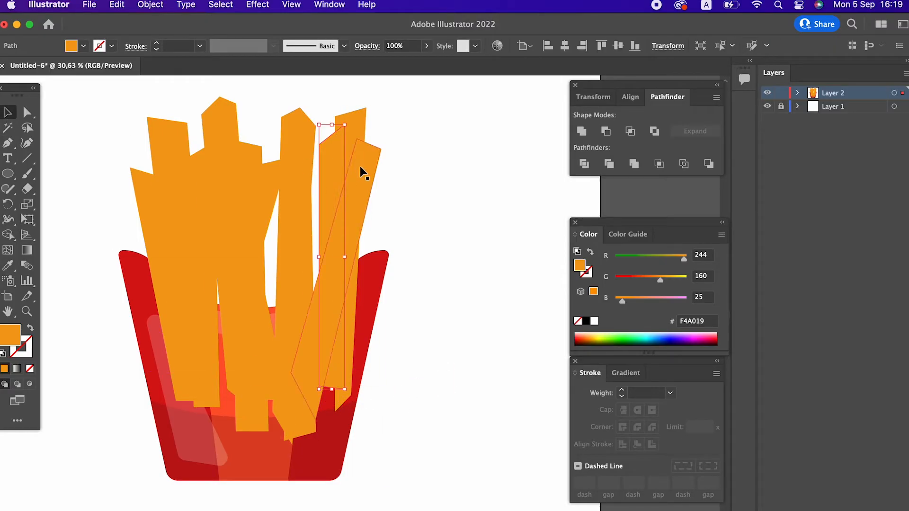
Select all the fries and send them to the back, behind the red container
{"action": "key", "text": "super+a"}
{"action": "right_click", "coordinate": [264, 188]}
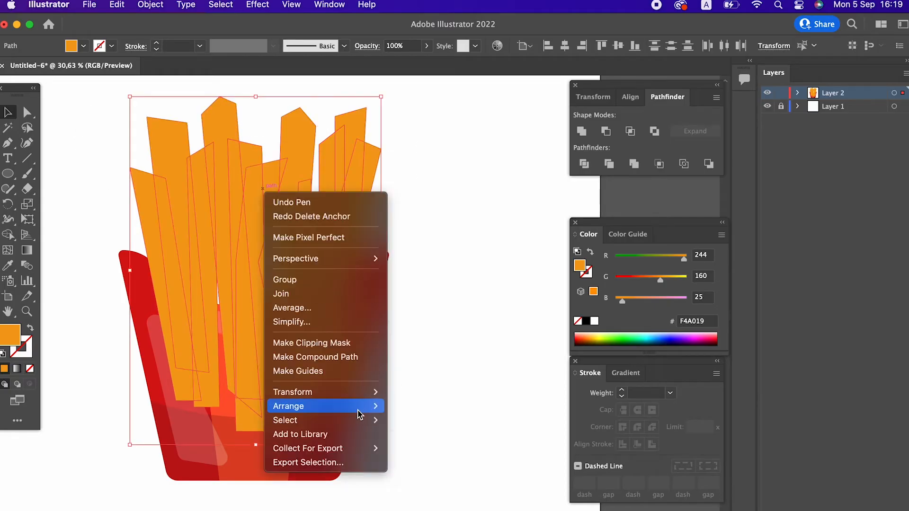
{"action": "mouse_move", "coordinate": [360, 406]}
{"action": "left_click", "coordinate": [438, 449]}
{"action": "left_click", "coordinate": [487, 361]}
Select the four tallest fries and set their fill to the darker orange F27C1C
{"action": "key", "text": "z"}
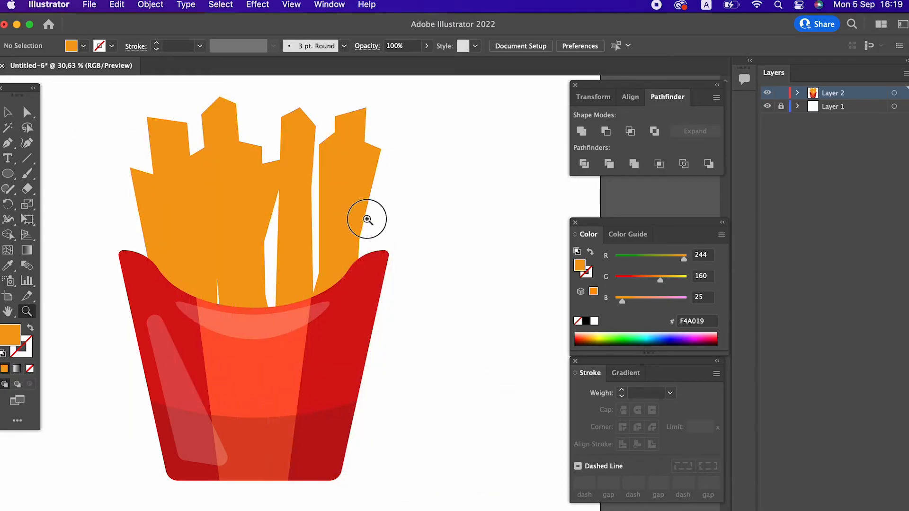
{"action": "left_click_drag", "start_coordinate": [367, 218], "coordinate": [403, 237]}
{"action": "left_click", "coordinate": [263, 146]}
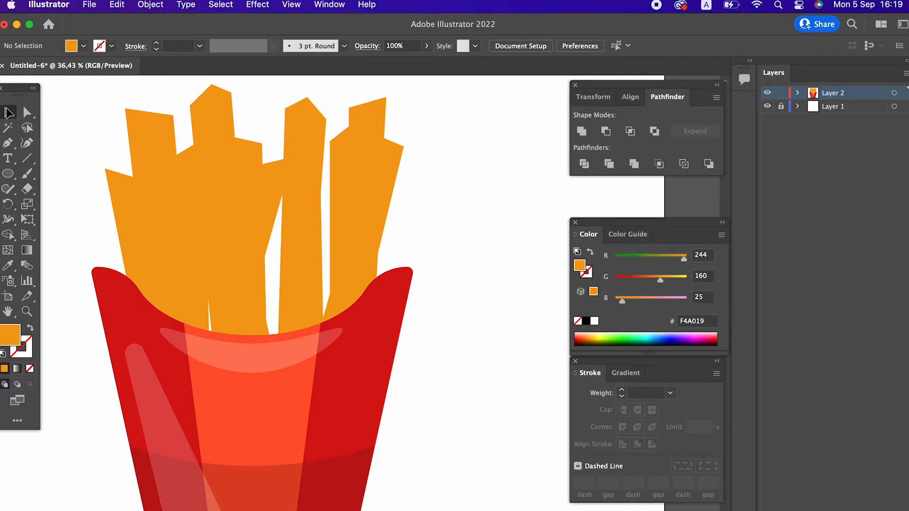
{"action": "left_click", "coordinate": [152, 146]}
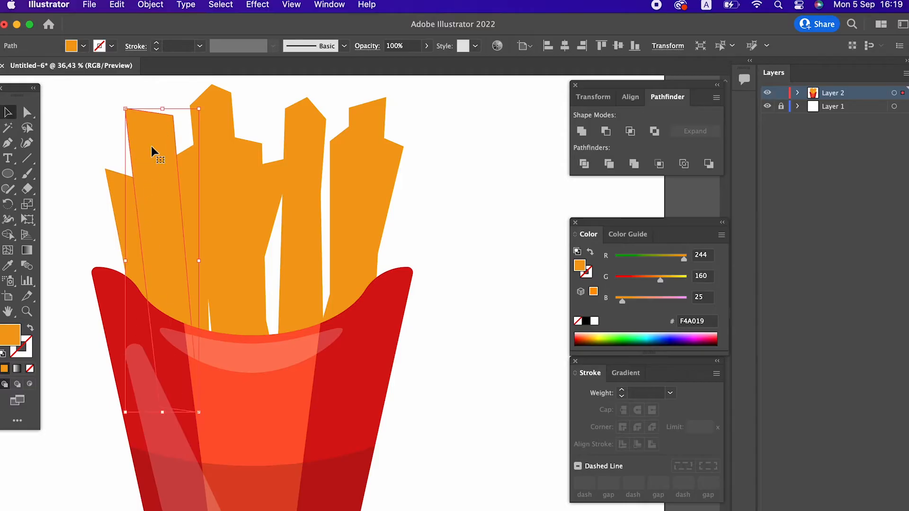
{"action": "left_click", "coordinate": [227, 110], "text": "shift"}
{"action": "left_click", "coordinate": [304, 111], "text": "shift"}
{"action": "left_click", "coordinate": [370, 112], "text": "shift"}
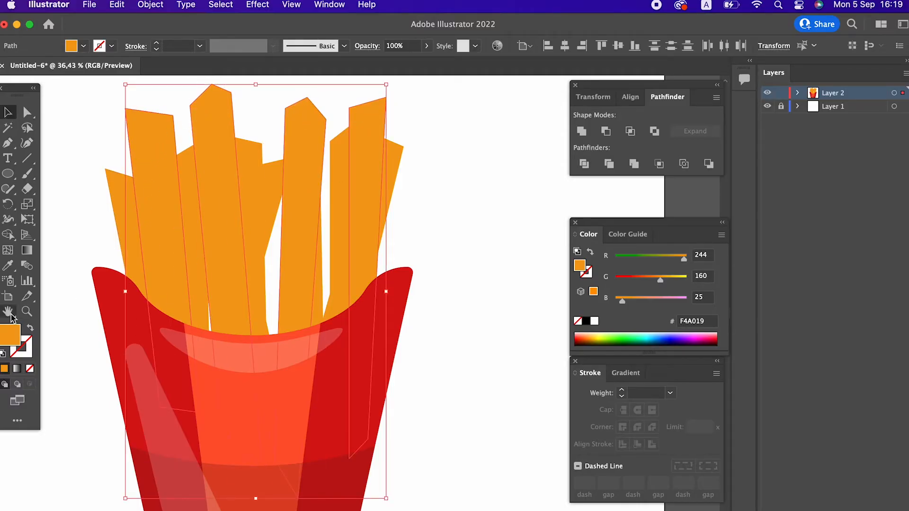
{"action": "double_click", "coordinate": [8, 337]}
{"action": "left_click_drag", "start_coordinate": [214, 212], "coordinate": [213, 205]}
{"action": "left_click", "coordinate": [349, 63]}
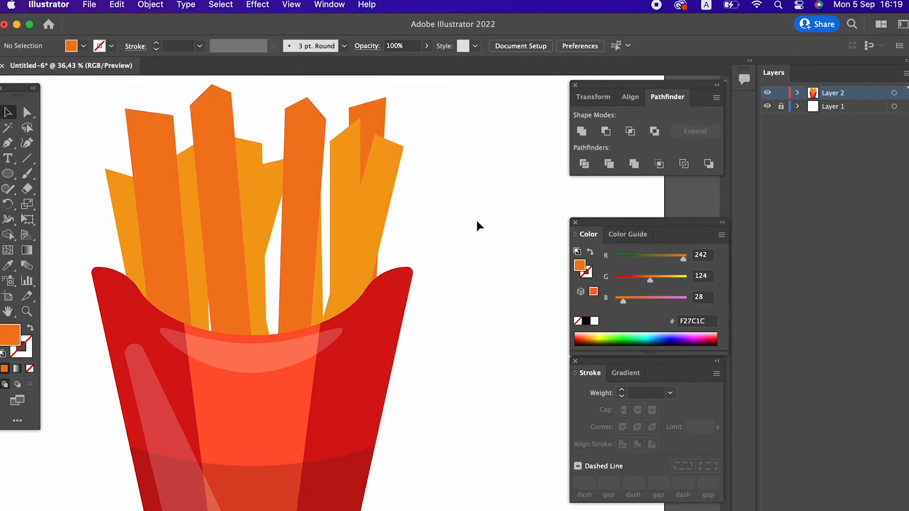
Select the shorter fries except the narrow-tipped one and set their fill to the lighter orange F9AE16
{"action": "left_click", "coordinate": [347, 176]}
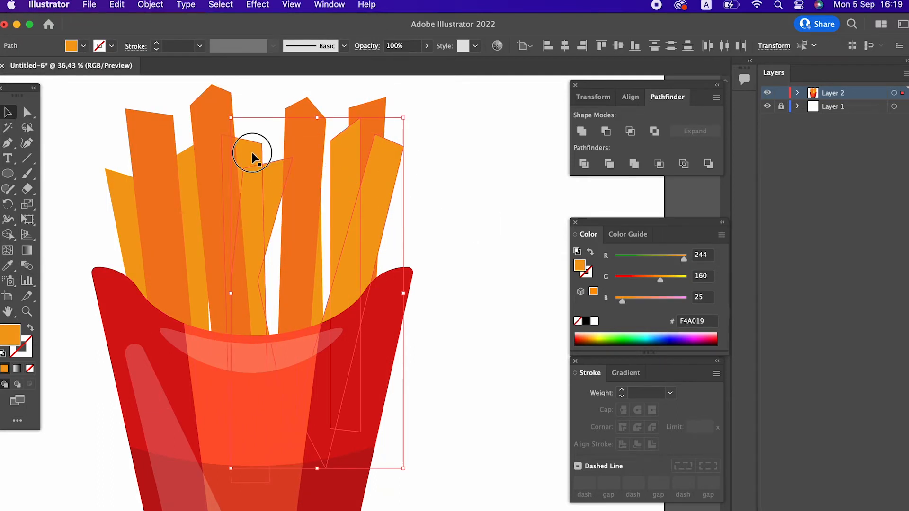
{"action": "left_click", "coordinate": [130, 199], "text": "shift"}
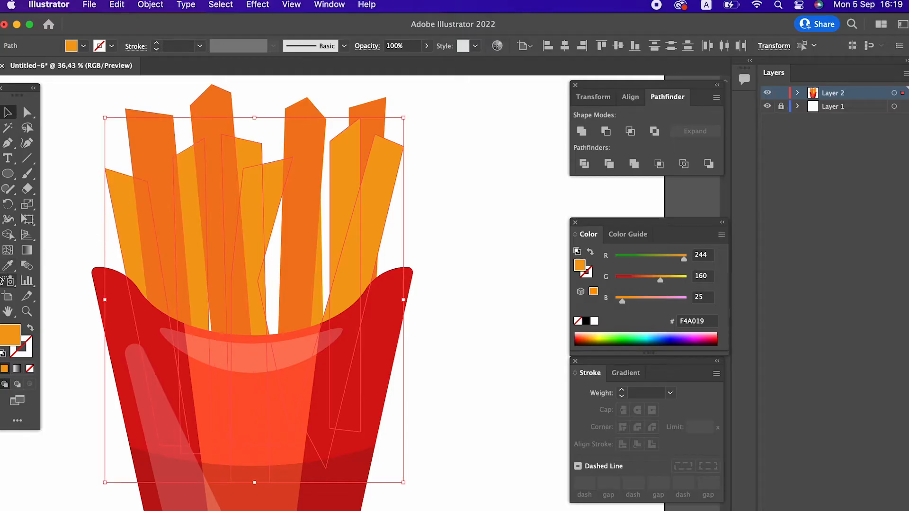
{"action": "double_click", "coordinate": [10, 337]}
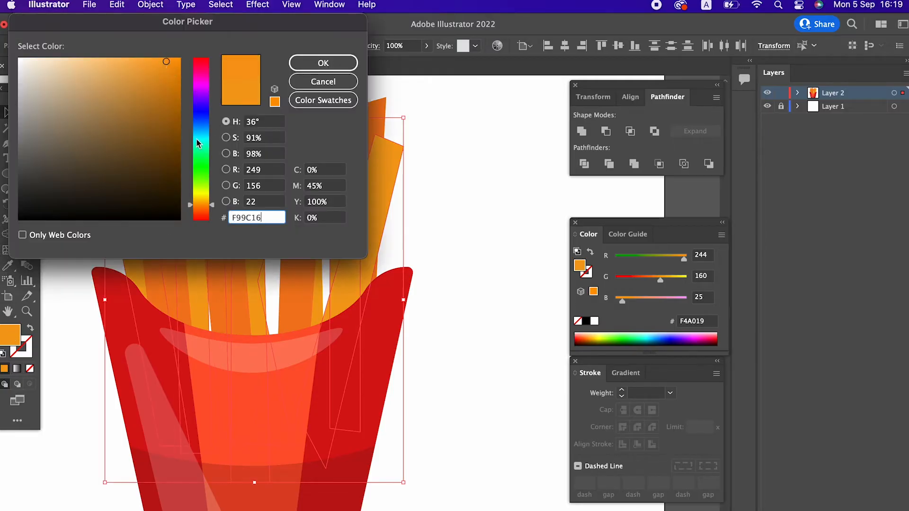
{"action": "left_click_drag", "start_coordinate": [207, 212], "coordinate": [207, 206]}
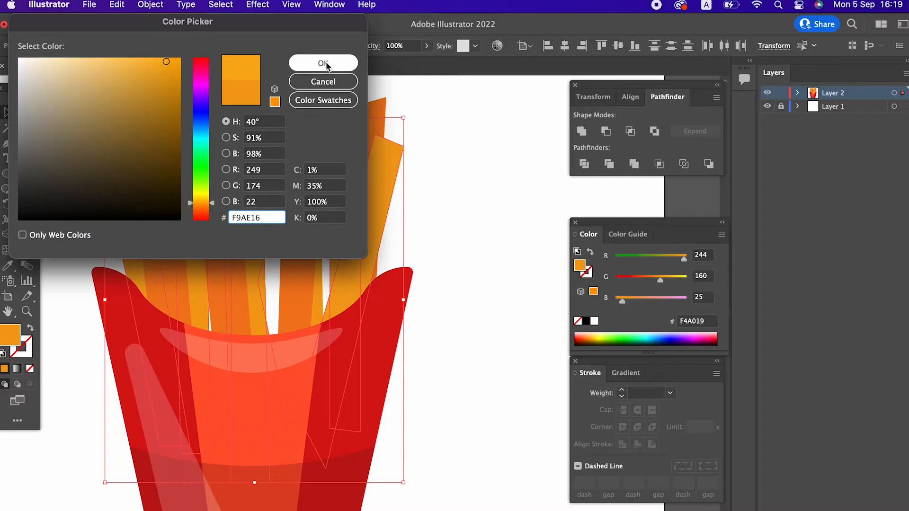
{"action": "left_click", "coordinate": [324, 63]}
Select the four darker orange fries and send them behind the lighter ones
{"action": "left_click", "coordinate": [192, 106]}
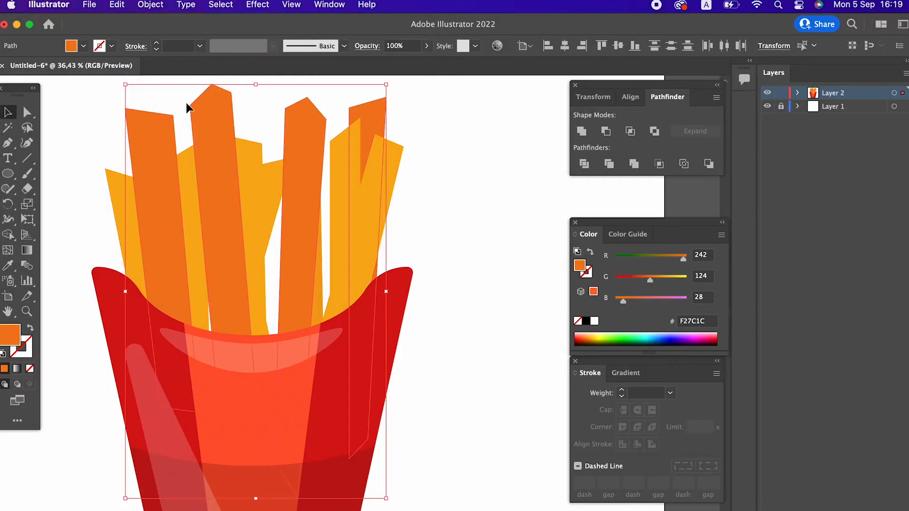
{"action": "right_click", "coordinate": [202, 108]}
{"action": "mouse_move", "coordinate": [261, 326]}
{"action": "left_click", "coordinate": [356, 364]}
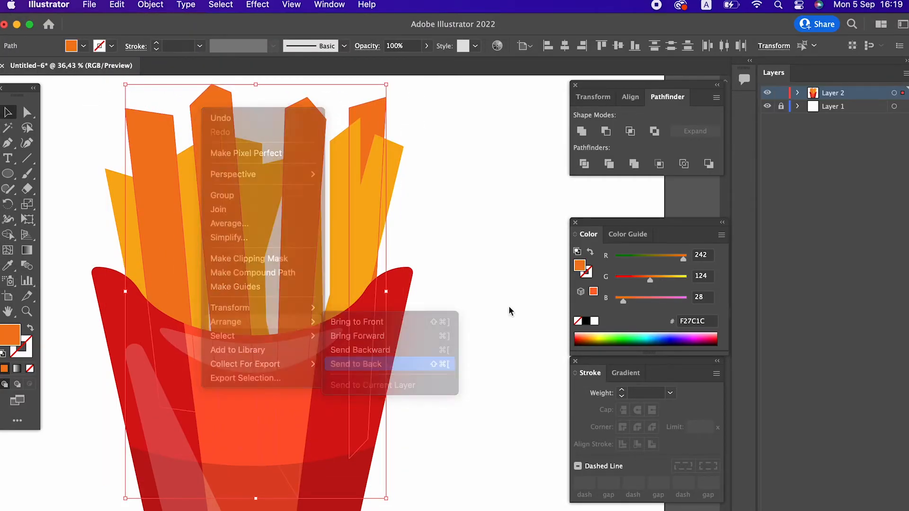
{"action": "left_click", "coordinate": [399, 189]}
Move the bent fry slightly right and set its fill to F79D19
{"action": "scroll", "coordinate": [475, 260], "scroll_direction": "down", "scroll_amount": 3}
{"action": "scroll", "coordinate": [475, 260], "scroll_direction": "right", "scroll_amount": 2}
{"action": "left_click", "coordinate": [265, 149]}
{"action": "left_click_drag", "start_coordinate": [265, 149], "coordinate": [291, 150]}
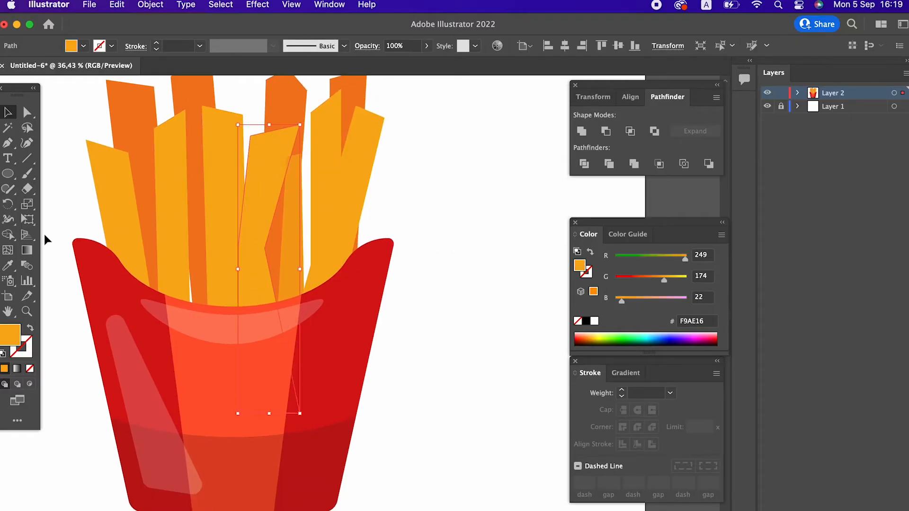
{"action": "double_click", "coordinate": [11, 332]}
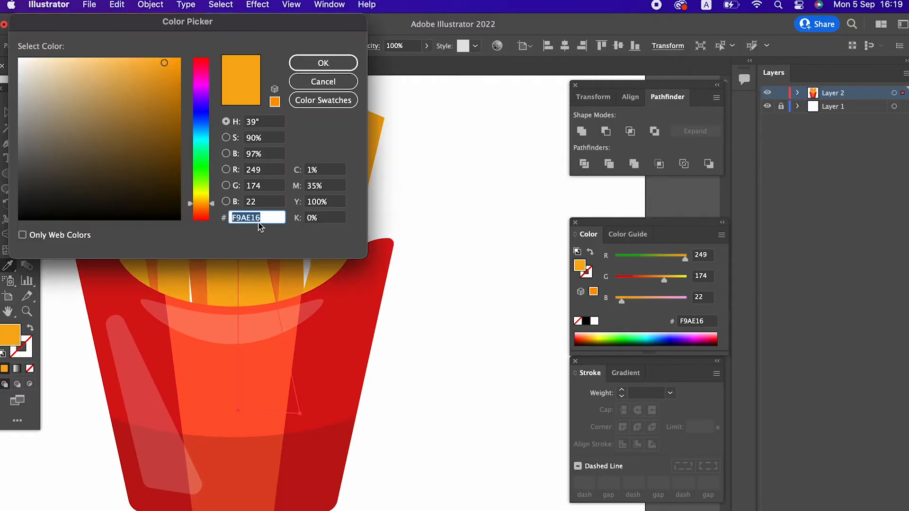
{"action": "left_click_drag", "start_coordinate": [217, 204], "coordinate": [216, 205]}
{"action": "left_click", "coordinate": [323, 64]}
Shift the inner bend point on the bent fry's right edge slightly right to soften the bend
{"action": "key", "text": "z"}
{"action": "left_click_drag", "start_coordinate": [300, 105], "coordinate": [307, 241]}
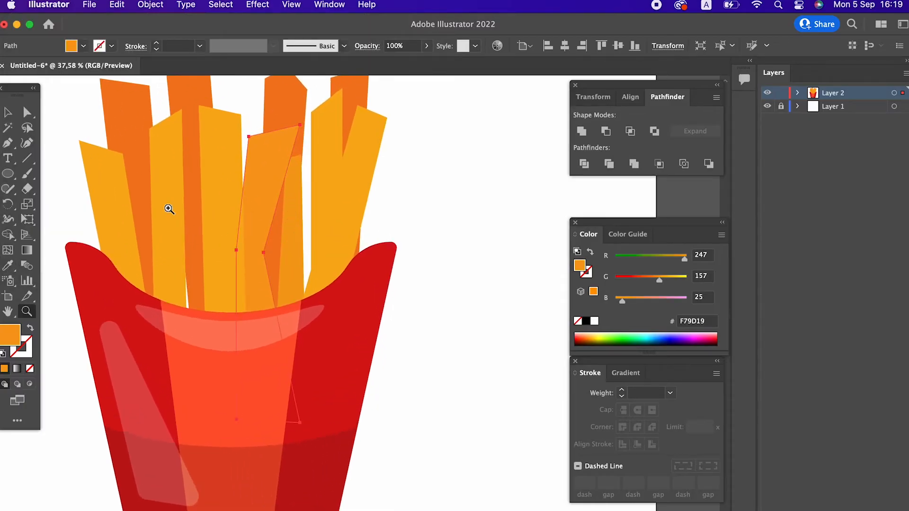
{"action": "key", "text": "a"}
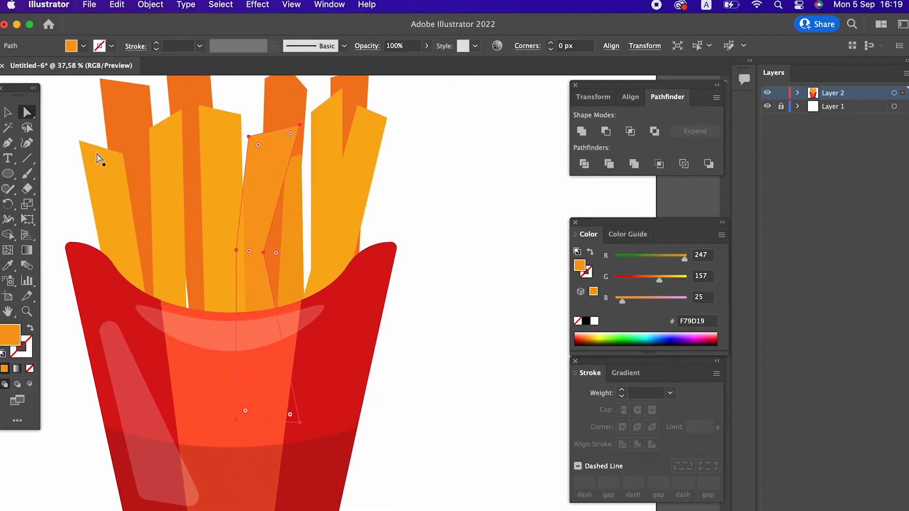
{"action": "left_click", "coordinate": [263, 254]}
{"action": "key", "text": "z"}
{"action": "left_click_drag", "start_coordinate": [326, 170], "coordinate": [306, 217]}
{"action": "key", "text": "space"}
{"action": "left_click_drag", "start_coordinate": [306, 217], "coordinate": [313, 259]}
Nudge the darker back fries slightly down to vary their heights behind the lighter ones
{"action": "left_click", "coordinate": [14, 115]}
{"action": "left_click_drag", "start_coordinate": [204, 188], "coordinate": [204, 199]}
{"action": "left_click_drag", "start_coordinate": [252, 169], "coordinate": [252, 175]}
{"action": "left_click_drag", "start_coordinate": [310, 169], "coordinate": [307, 176]}
{"action": "left_click_drag", "start_coordinate": [365, 174], "coordinate": [365, 177]}
{"action": "left_click", "coordinate": [427, 233]}
Move the rightmost darker fry between the second and third darker ones, and the second lighter fry over to the right side
{"action": "key", "text": "z"}
{"action": "left_click_drag", "start_coordinate": [318, 220], "coordinate": [367, 247]}
{"action": "key", "text": "space"}
{"action": "mouse_move", "coordinate": [358, 249]}
{"action": "left_mouse_down"}
{"action": "mouse_move", "coordinate": [362, 237]}
{"action": "mouse_move", "coordinate": [366, 251]}
{"action": "left_mouse_up"}
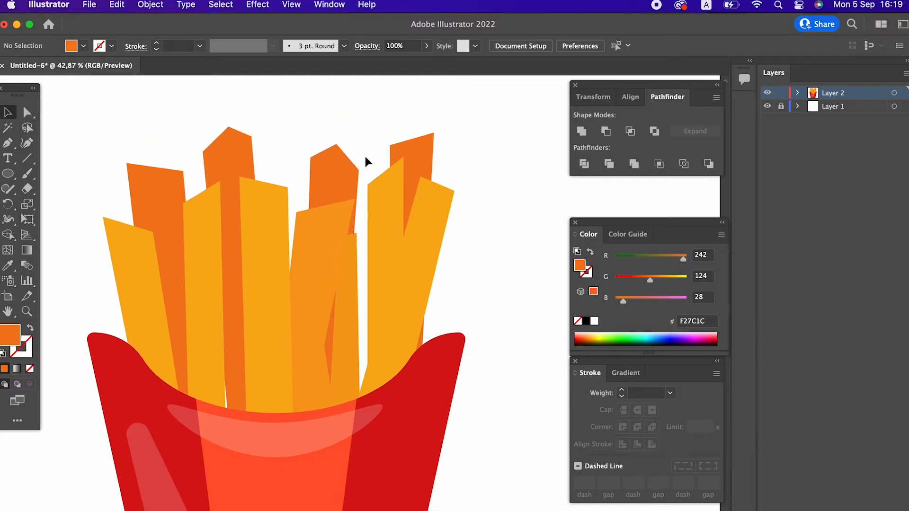
{"action": "left_click_drag", "start_coordinate": [419, 162], "coordinate": [294, 132]}
{"action": "left_click", "coordinate": [505, 259]}
{"action": "left_click_drag", "start_coordinate": [223, 253], "coordinate": [364, 241]}
Raise the upright light fry on the right side above its neighbours and rotate it to lean right
{"action": "left_click_drag", "start_coordinate": [381, 170], "coordinate": [436, 138]}
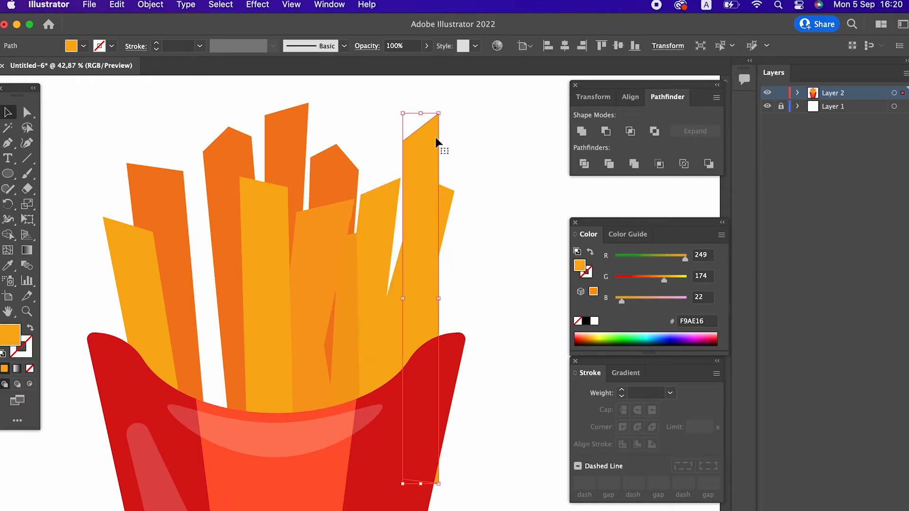
{"action": "left_click", "coordinate": [442, 107]}
{"action": "left_click", "coordinate": [429, 127]}
{"action": "left_click_drag", "start_coordinate": [441, 104], "coordinate": [424, 182]}
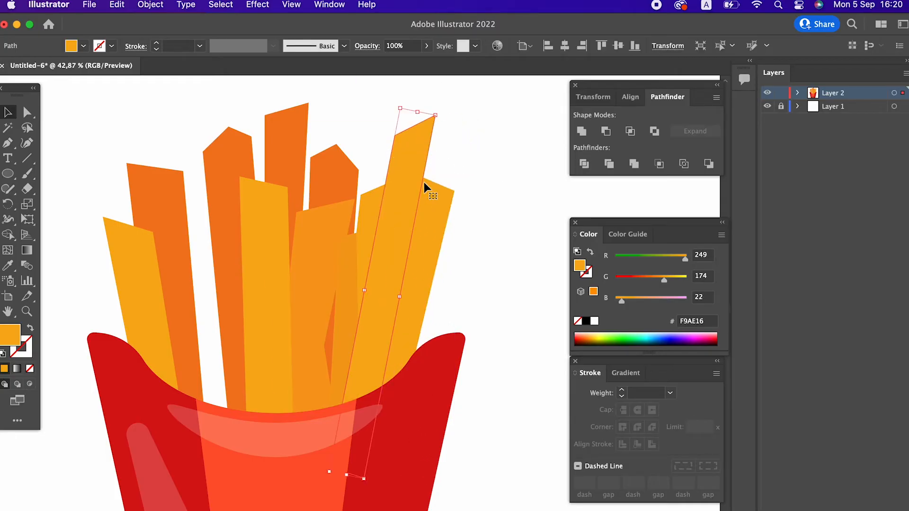
Recolor the tall right-leaning fry to a darker orange, F4791C
{"action": "left_click", "coordinate": [12, 267]}
{"action": "left_click", "coordinate": [303, 240]}
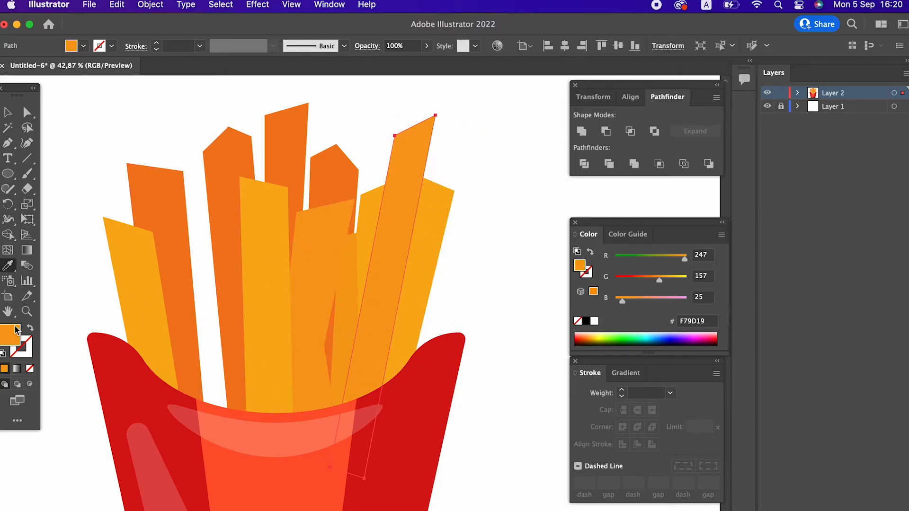
{"action": "double_click", "coordinate": [13, 337]}
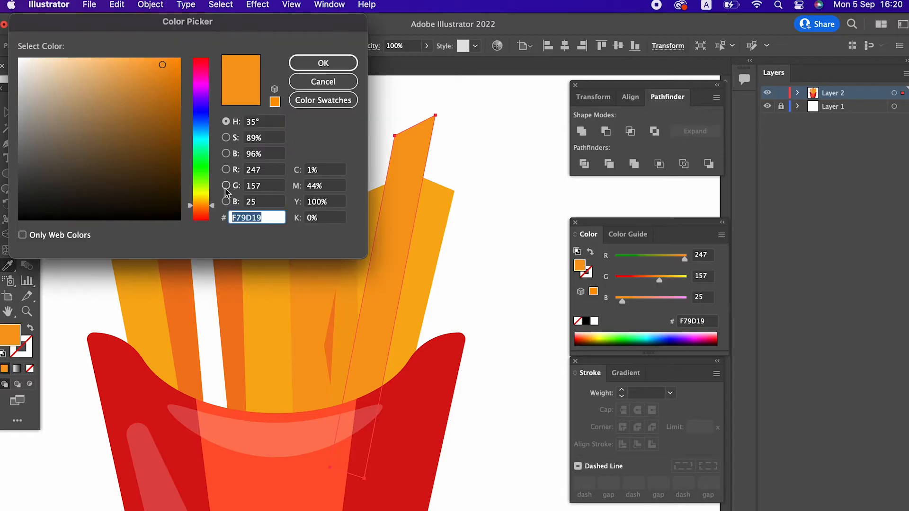
{"action": "left_click", "coordinate": [211, 210]}
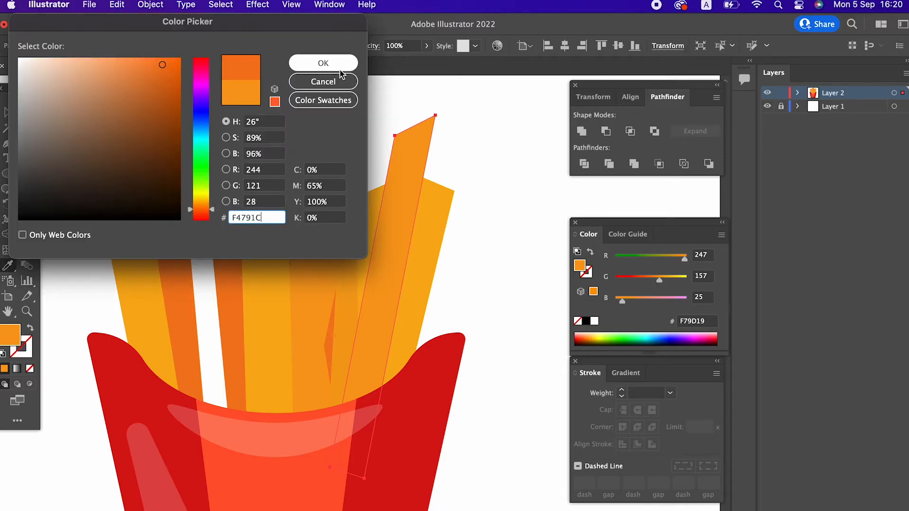
{"action": "left_click", "coordinate": [326, 64]}
Send the tall right-leaning dark fry to the back, behind the light fries
{"action": "right_click", "coordinate": [411, 162]}
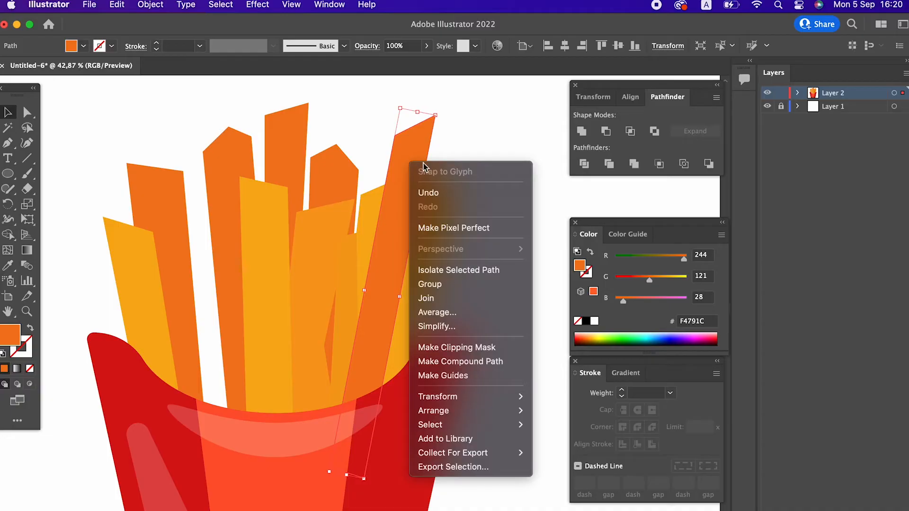
{"action": "mouse_move", "coordinate": [527, 418]}
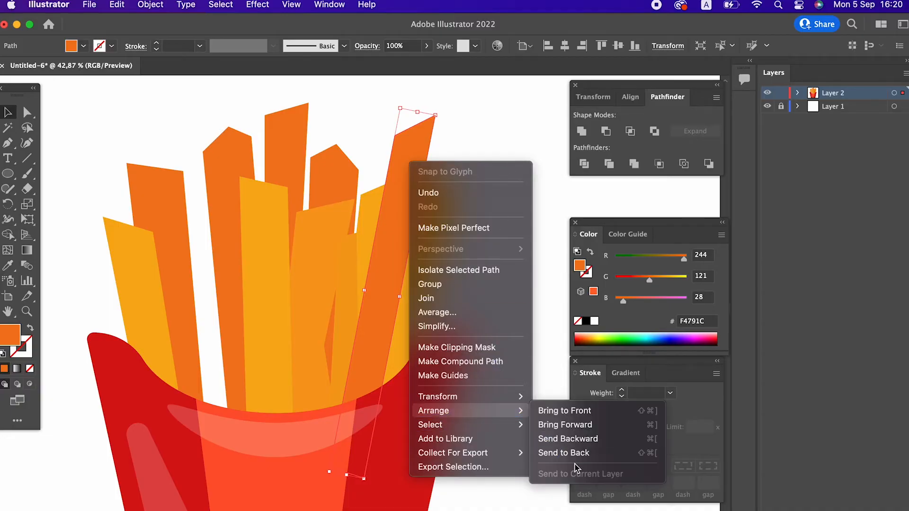
{"action": "left_click", "coordinate": [578, 453]}
{"action": "left_click", "coordinate": [460, 262]}
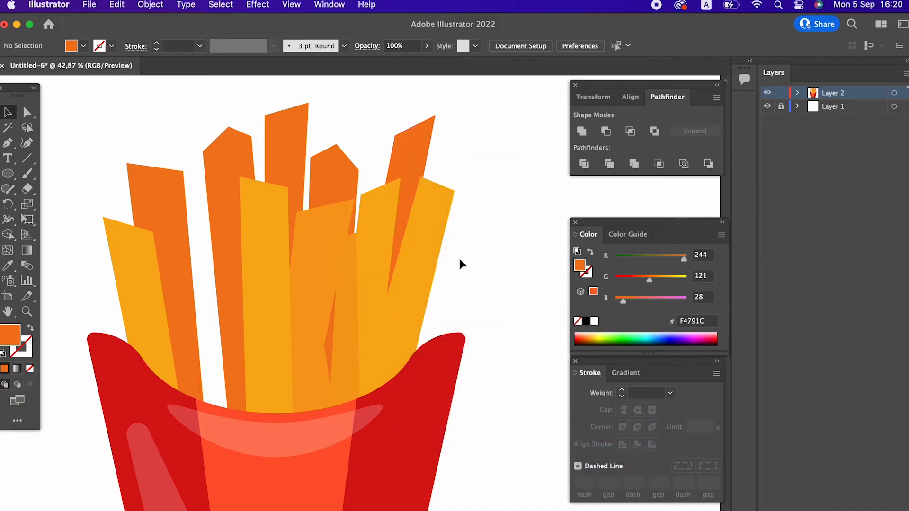
Move the leaning dark fry left beside the pointed one and lighten its fill to orange F2911D
{"action": "left_click", "coordinate": [404, 163]}
{"action": "left_click_drag", "start_coordinate": [405, 153], "coordinate": [361, 153]}
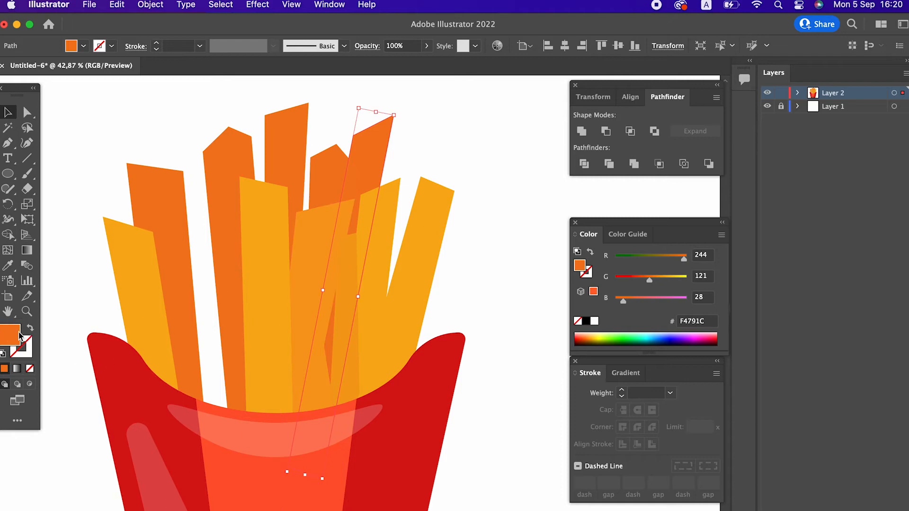
{"action": "double_click", "coordinate": [20, 336]}
{"action": "left_click_drag", "start_coordinate": [208, 213], "coordinate": [208, 207]}
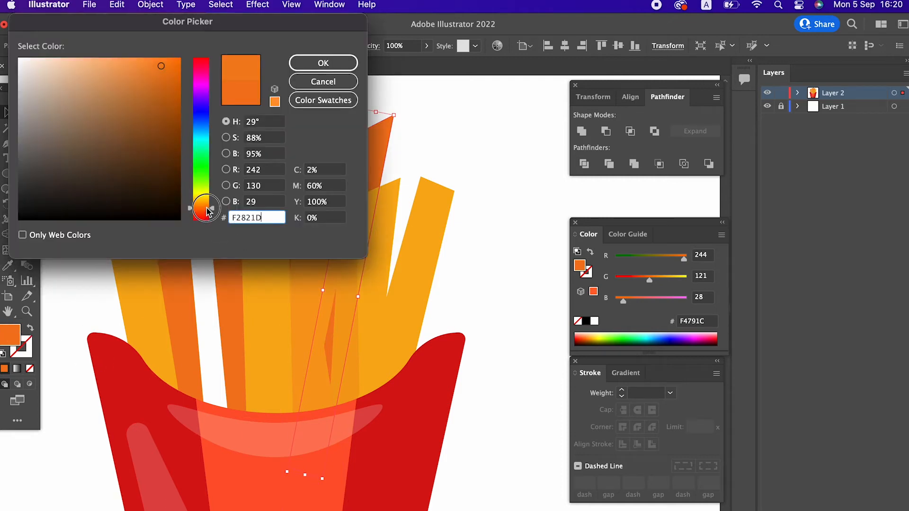
{"action": "left_click", "coordinate": [324, 63]}
{"action": "left_click", "coordinate": [447, 161]}
Move the leaning fry back to the right side, slightly lower, and shift the pointed dark fry beside it slightly right
{"action": "left_click_drag", "start_coordinate": [379, 148], "coordinate": [421, 164]}
{"action": "left_click_drag", "start_coordinate": [352, 168], "coordinate": [362, 162]}
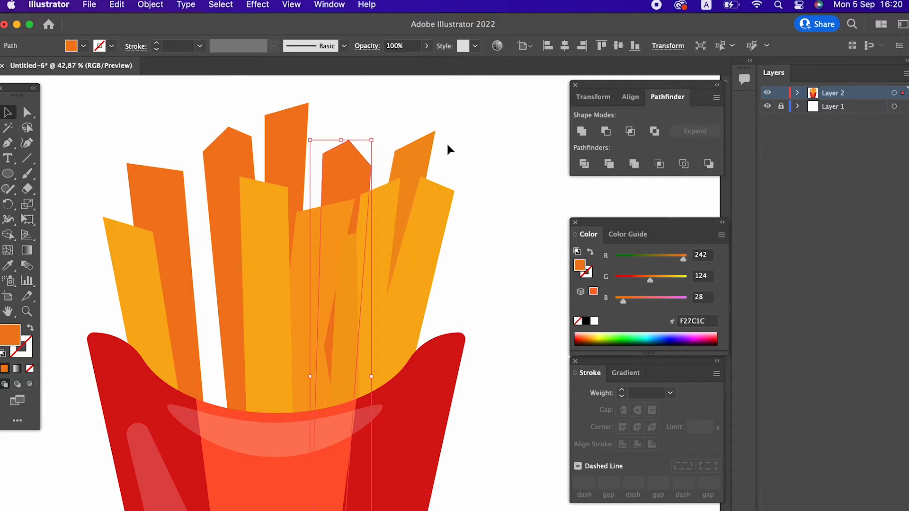
Reshape the top of the leaning back fry by moving its corner points
{"action": "left_click", "coordinate": [398, 157]}
{"action": "left_click", "coordinate": [35, 116]}
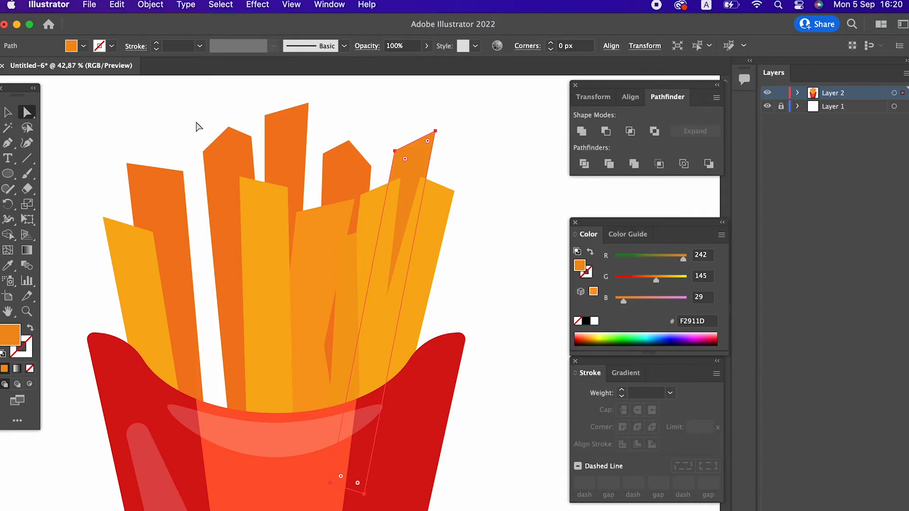
{"action": "mouse_move", "coordinate": [394, 150]}
{"action": "left_mouse_down"}
{"action": "mouse_move", "coordinate": [391, 126]}
{"action": "mouse_move", "coordinate": [432, 134]}
{"action": "mouse_move", "coordinate": [428, 151]}
{"action": "mouse_move", "coordinate": [390, 161]}
{"action": "left_mouse_up"}
{"action": "left_click", "coordinate": [449, 141]}
{"action": "left_click", "coordinate": [466, 202]}
Shift the two light fries on the right side and the leaning fry behind them further right
{"action": "scroll", "coordinate": [440, 222], "scroll_direction": "down", "scroll_amount": 3}
{"action": "left_click", "coordinate": [483, 215]}
{"action": "left_click", "coordinate": [418, 191]}
{"action": "left_click_drag", "start_coordinate": [419, 190], "coordinate": [440, 194]}
{"action": "left_click", "coordinate": [410, 196]}
{"action": "left_click_drag", "start_coordinate": [376, 185], "coordinate": [391, 190]}
{"action": "left_click", "coordinate": [414, 167]}
{"action": "left_click_drag", "start_coordinate": [410, 124], "coordinate": [430, 133]}
{"action": "left_click", "coordinate": [499, 220]}
Shift the bent fry and the narrow fry beside it slightly right, and widen the narrow fry's top by moving its corners
{"action": "left_click_drag", "start_coordinate": [337, 227], "coordinate": [348, 227]}
{"action": "left_click_drag", "start_coordinate": [312, 202], "coordinate": [321, 207]}
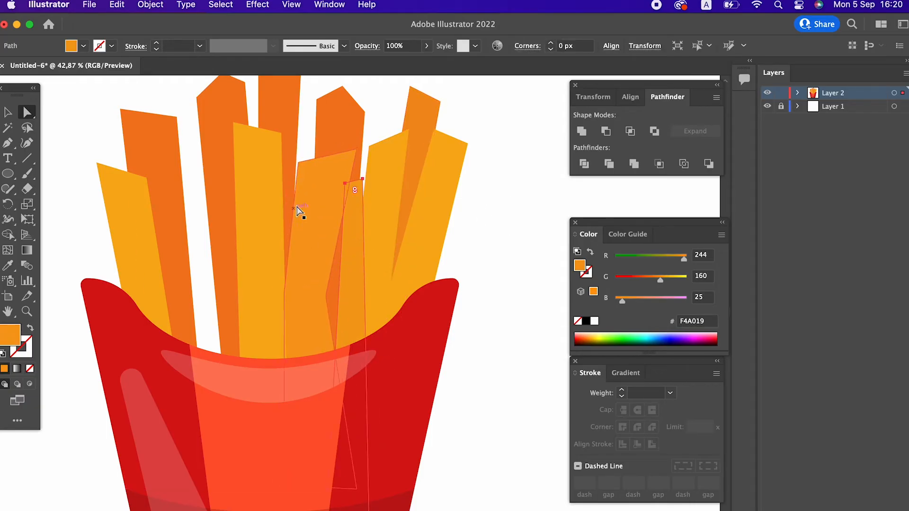
{"action": "mouse_move", "coordinate": [362, 179]}
{"action": "left_mouse_down"}
{"action": "mouse_move", "coordinate": [322, 180]}
{"action": "mouse_move", "coordinate": [339, 169]}
{"action": "mouse_move", "coordinate": [369, 174]}
{"action": "left_mouse_up"}
{"action": "left_click", "coordinate": [362, 179]}
Recolor the widened fry with the light orange F9AE16 sampled from the central light fry
{"action": "left_click", "coordinate": [9, 280]}
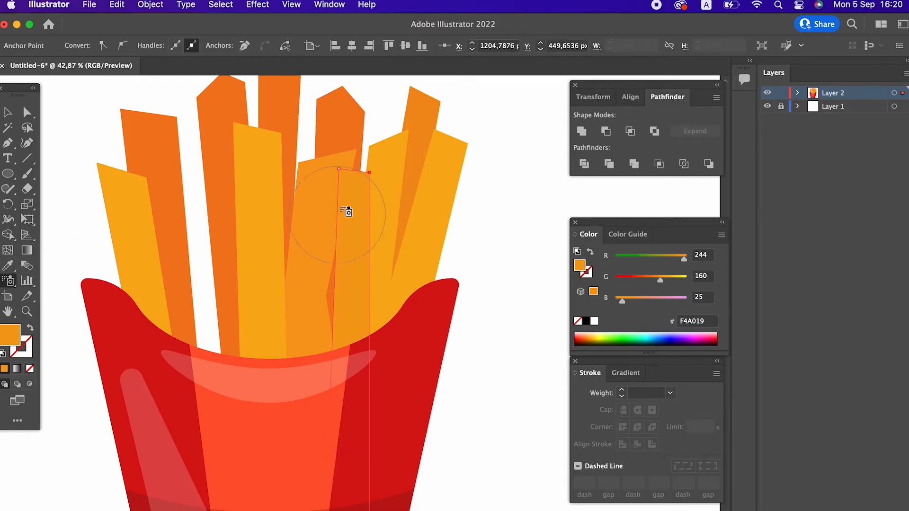
{"action": "left_click", "coordinate": [9, 263]}
{"action": "left_click", "coordinate": [270, 204]}
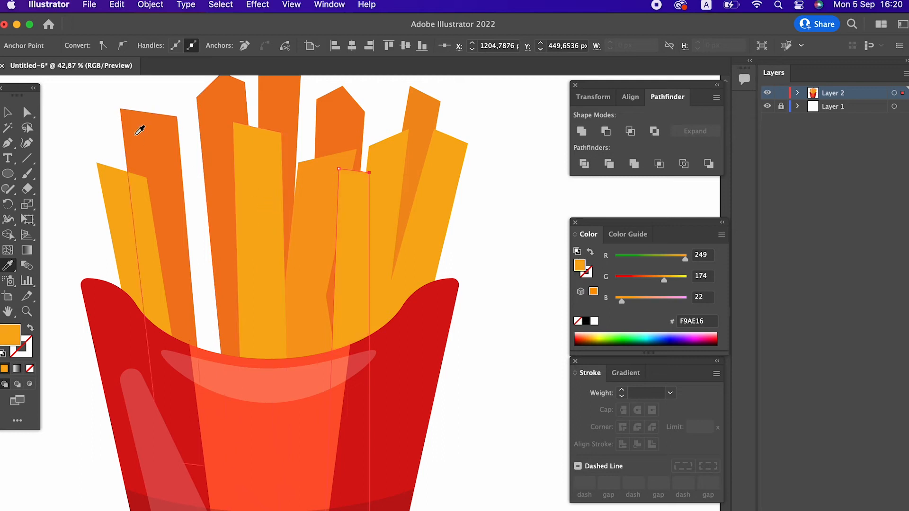
Narrow the bent fry by moving its top-right corner and its inner bend point to the left
{"action": "left_click", "coordinate": [10, 113]}
{"action": "left_click", "coordinate": [291, 232]}
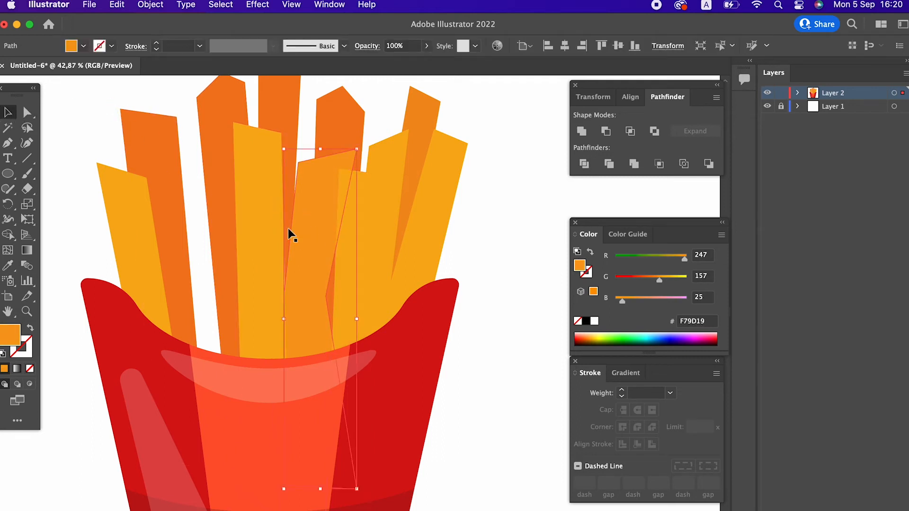
{"action": "left_click", "coordinate": [27, 112]}
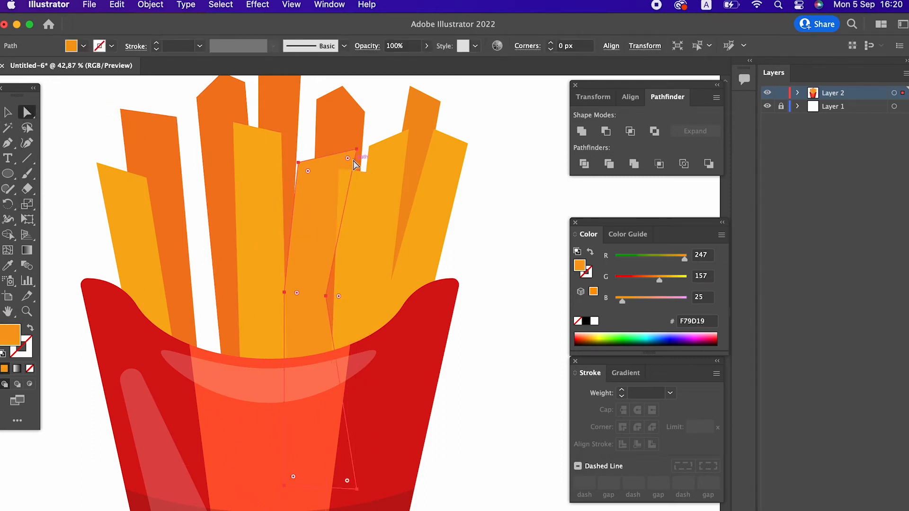
{"action": "left_click_drag", "start_coordinate": [356, 151], "coordinate": [329, 156]}
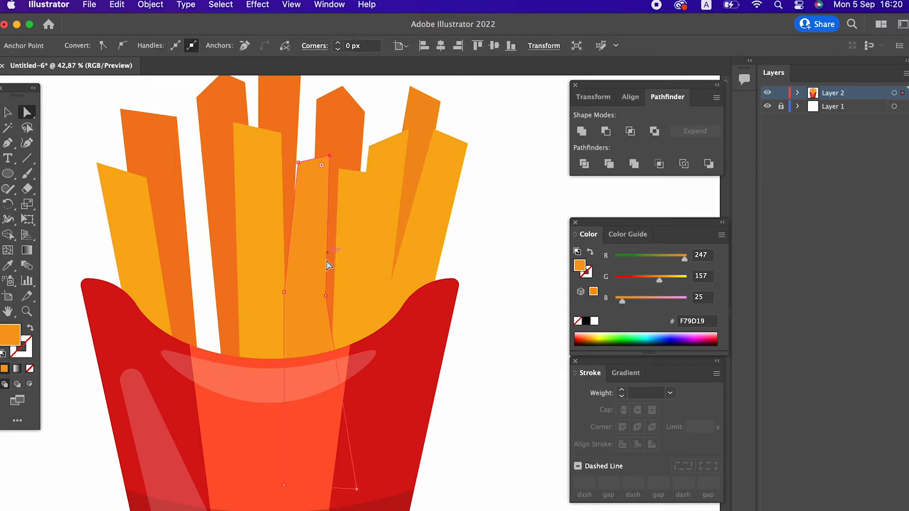
{"action": "left_click_drag", "start_coordinate": [326, 299], "coordinate": [316, 238]}
{"action": "left_click", "coordinate": [8, 112]}
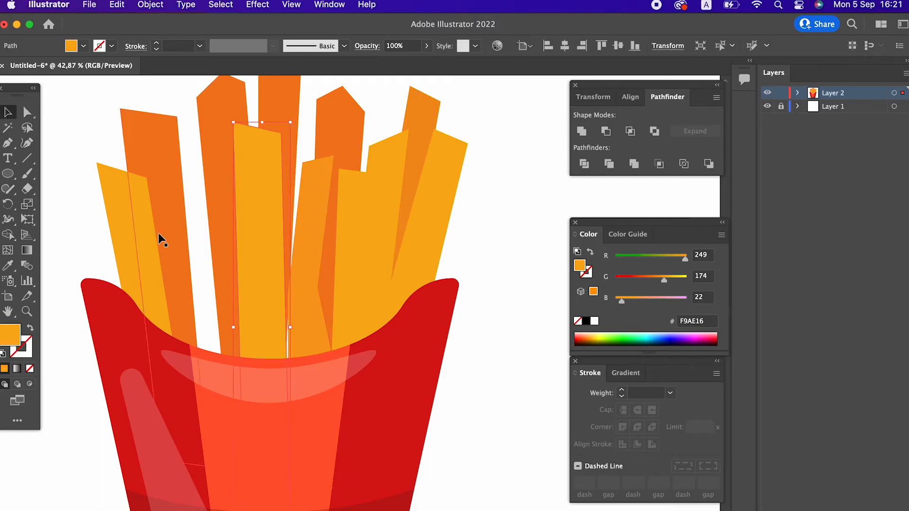
{"action": "left_click", "coordinate": [432, 212]}
{"action": "left_click", "coordinate": [108, 215]}
{"action": "scroll", "coordinate": [280, 250], "scroll_direction": "up", "scroll_amount": 5}
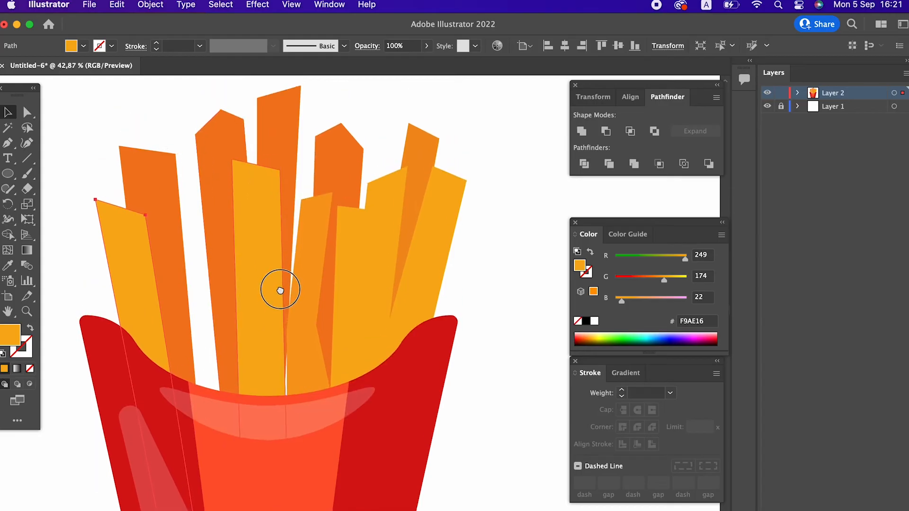
{"action": "left_click", "coordinate": [395, 209]}
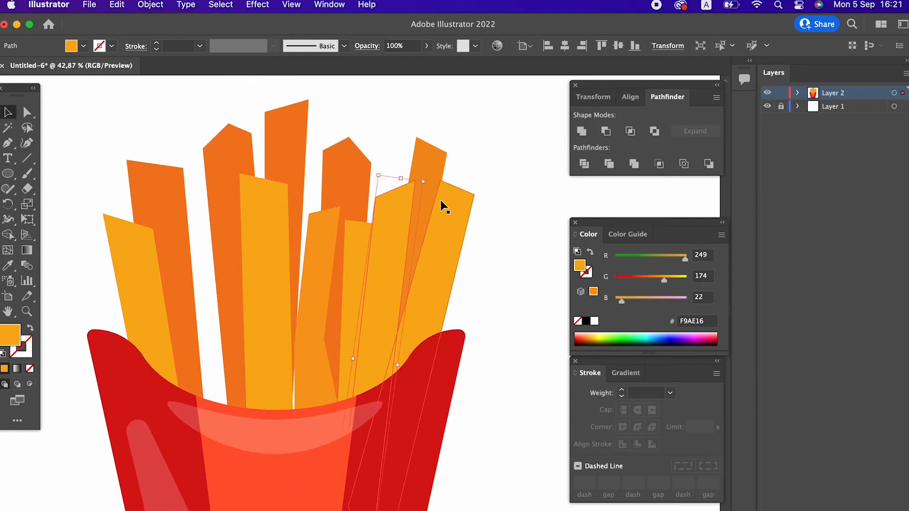
Move the leaning F2911D fry to the gap between the two leftmost dark fries and send it to the back
{"action": "left_click", "coordinate": [429, 161]}
{"action": "left_click_drag", "start_coordinate": [436, 170], "coordinate": [217, 210]}
{"action": "right_click", "coordinate": [216, 211]}
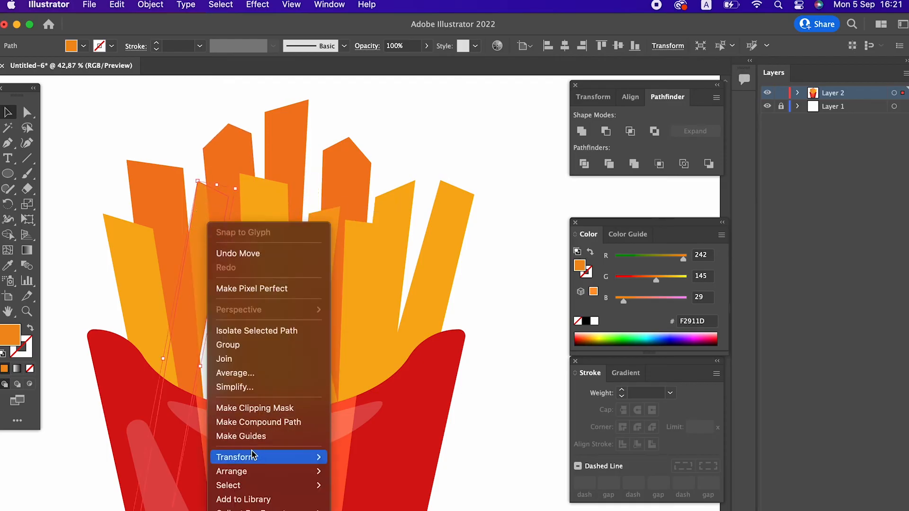
{"action": "mouse_move", "coordinate": [237, 471]}
{"action": "left_click", "coordinate": [374, 498]}
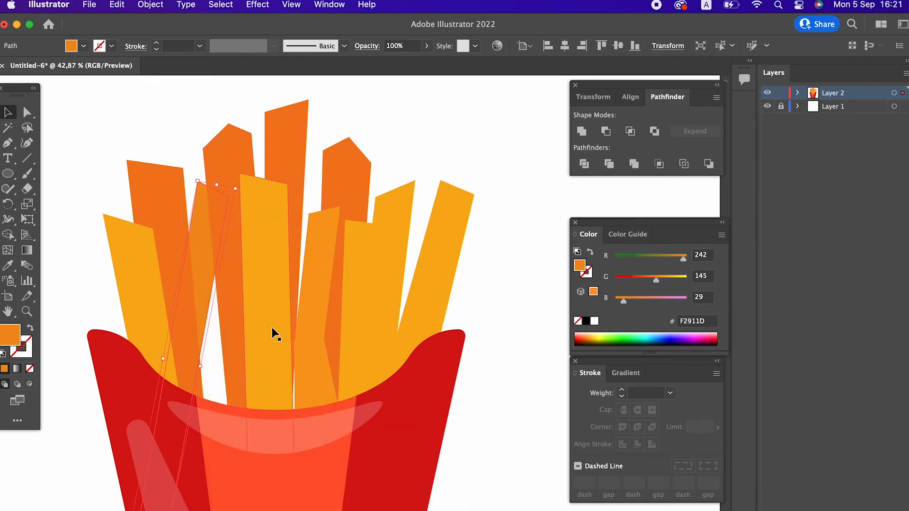
Reflect the moved fry across the vertical axis so it leans left
{"action": "right_click", "coordinate": [198, 222]}
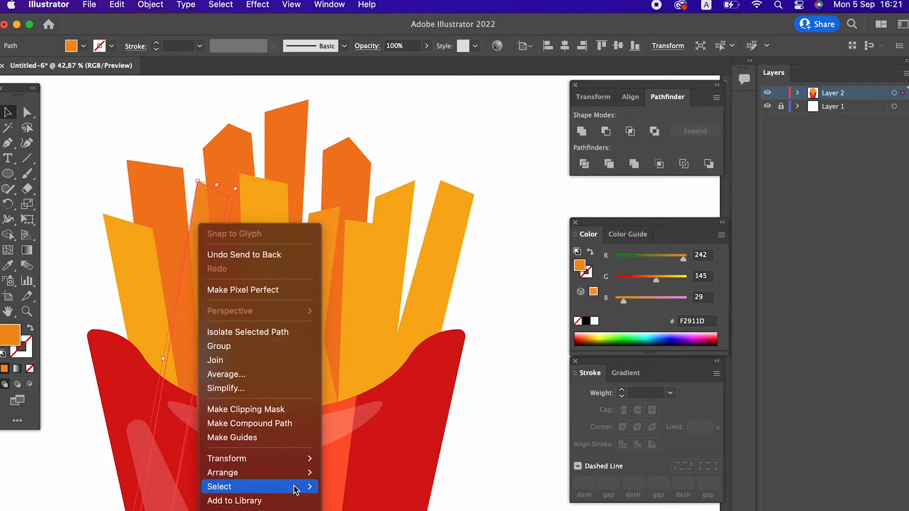
{"action": "left_click", "coordinate": [379, 489]}
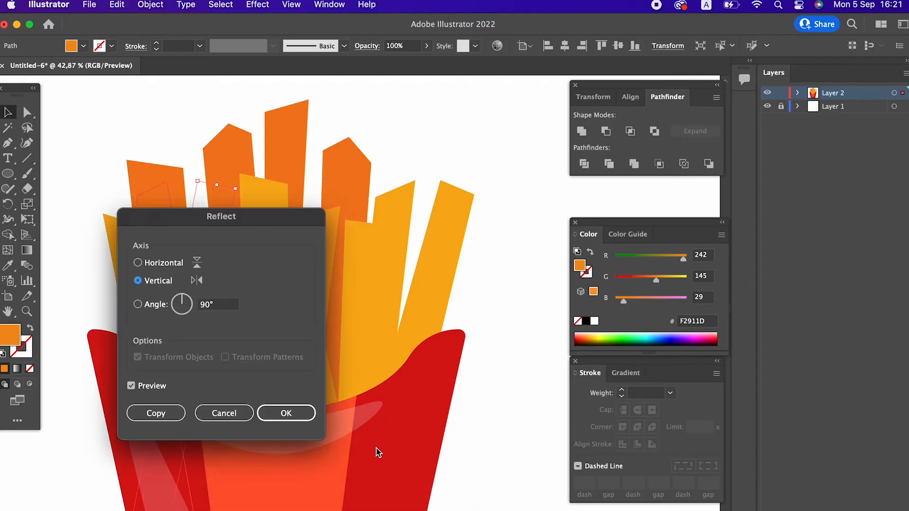
{"action": "left_click", "coordinate": [275, 411]}
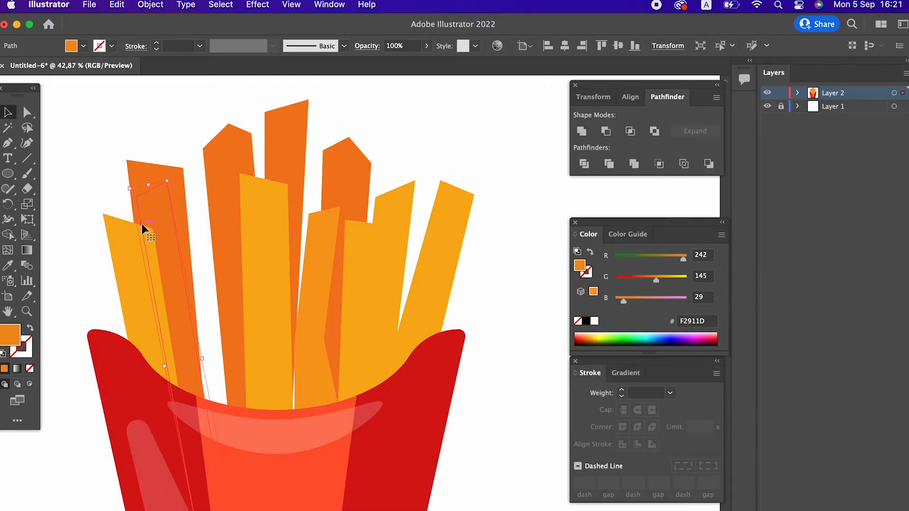
Raise the leftmost dark fry slightly and send it to the back, behind the reflected fry
{"action": "left_click_drag", "start_coordinate": [134, 217], "coordinate": [133, 174]}
{"action": "right_click", "coordinate": [135, 175]}
{"action": "mouse_move", "coordinate": [221, 445]}
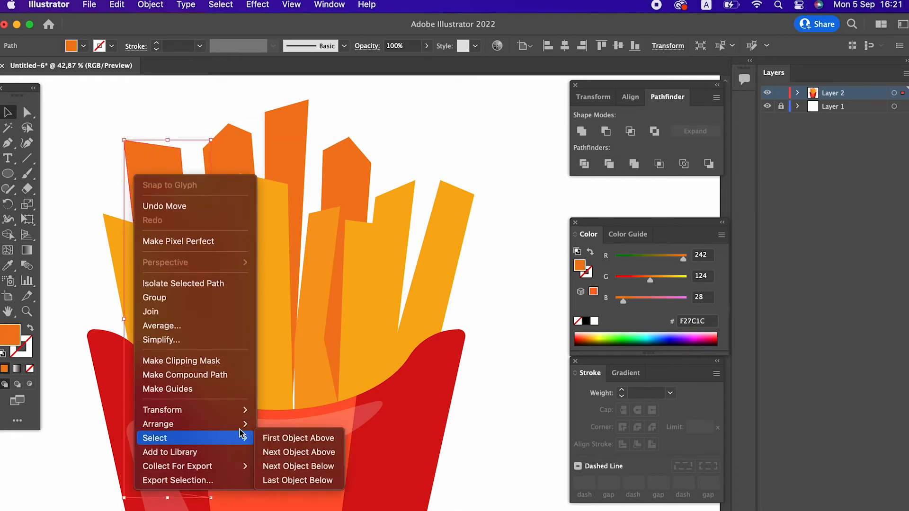
{"action": "mouse_move", "coordinate": [239, 424]}
{"action": "left_click", "coordinate": [303, 464]}
{"action": "left_click", "coordinate": [560, 426]}
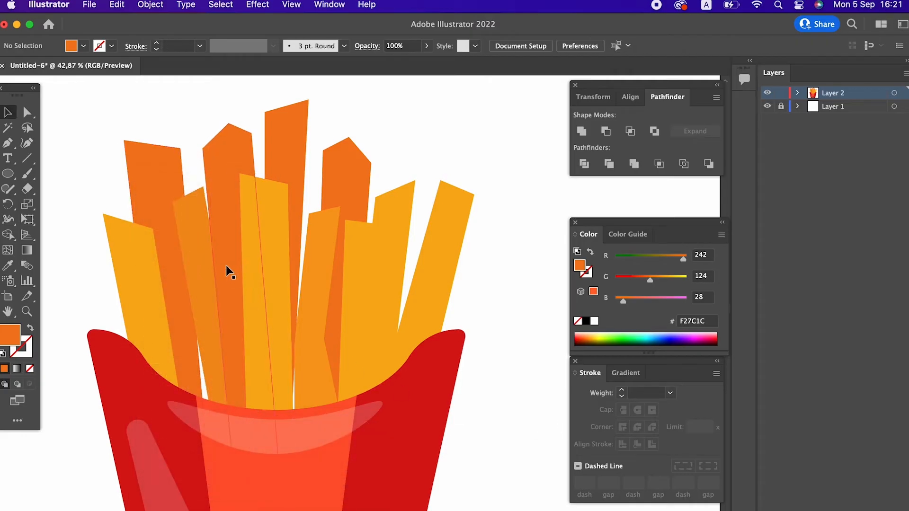
Shift the reflected fry slightly up and left, and nudge the tallest dark fry slightly down and right
{"action": "left_click_drag", "start_coordinate": [200, 265], "coordinate": [196, 255]}
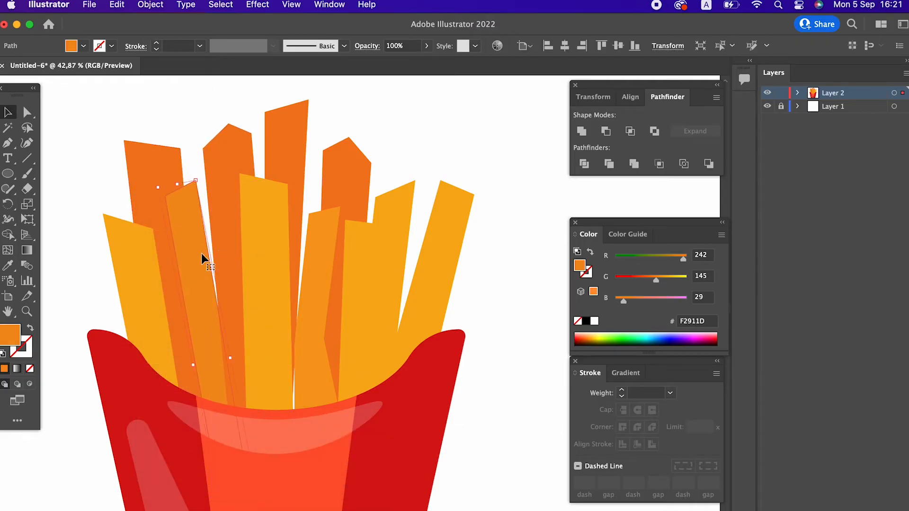
{"action": "left_click", "coordinate": [525, 279]}
{"action": "left_click_drag", "start_coordinate": [520, 303], "coordinate": [443, 306]}
{"action": "left_click_drag", "start_coordinate": [227, 152], "coordinate": [236, 164]}
{"action": "left_click", "coordinate": [440, 355]}
{"action": "left_click_drag", "start_coordinate": [441, 358], "coordinate": [478, 364]}
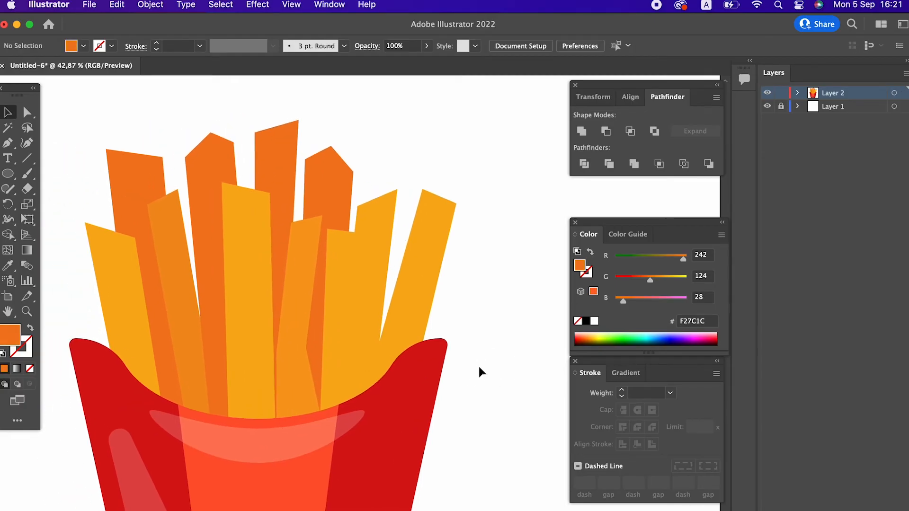
Move the reflected fry further left and place a vertically reflected copy of it in the gap before the pointed dark fry
{"action": "left_click", "coordinate": [137, 298]}
{"action": "left_click_drag", "start_coordinate": [183, 299], "coordinate": [173, 292]}
{"action": "right_click", "coordinate": [174, 290]}
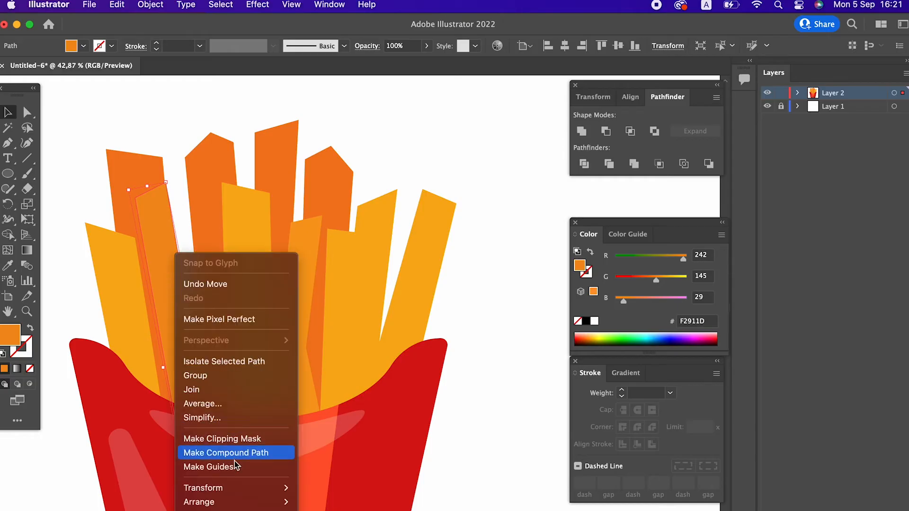
{"action": "mouse_move", "coordinate": [279, 488]}
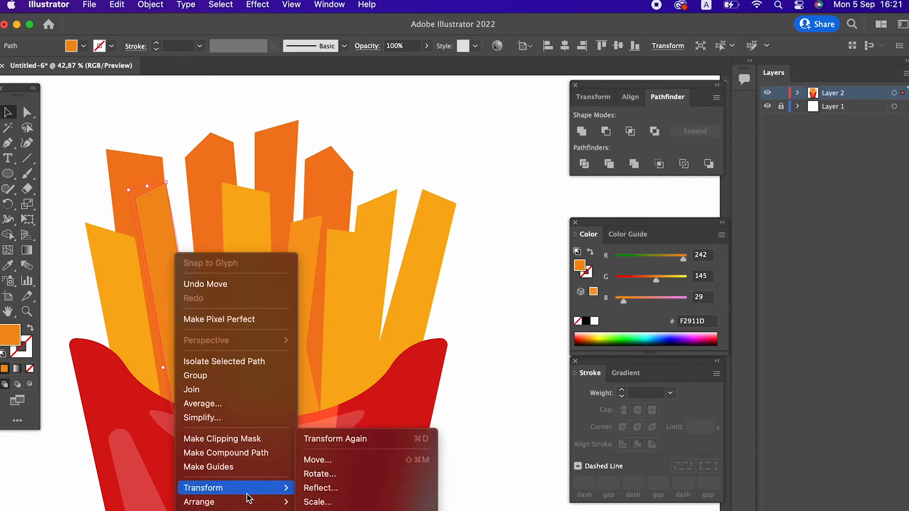
{"action": "left_click", "coordinate": [355, 487]}
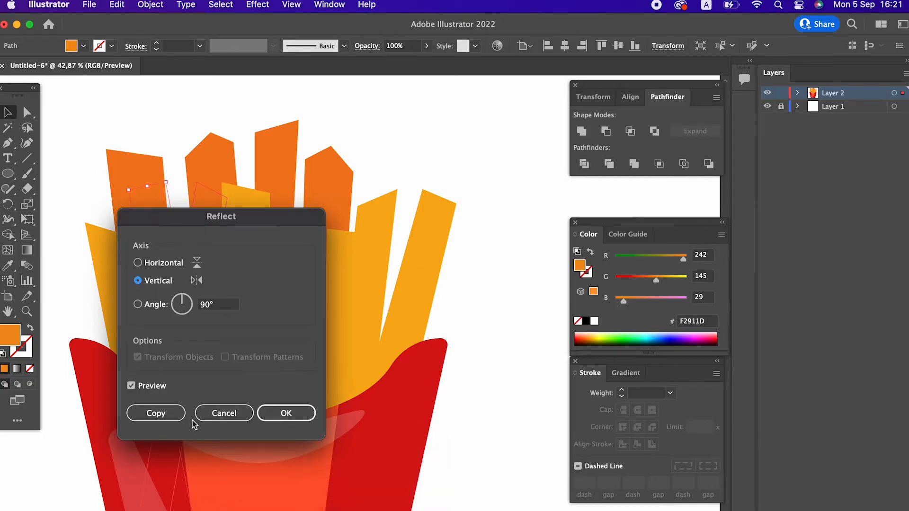
{"action": "left_click", "coordinate": [180, 415]}
{"action": "left_click_drag", "start_coordinate": [190, 260], "coordinate": [192, 296]}
{"action": "left_click", "coordinate": [209, 164]}
{"action": "right_click", "coordinate": [210, 169]}
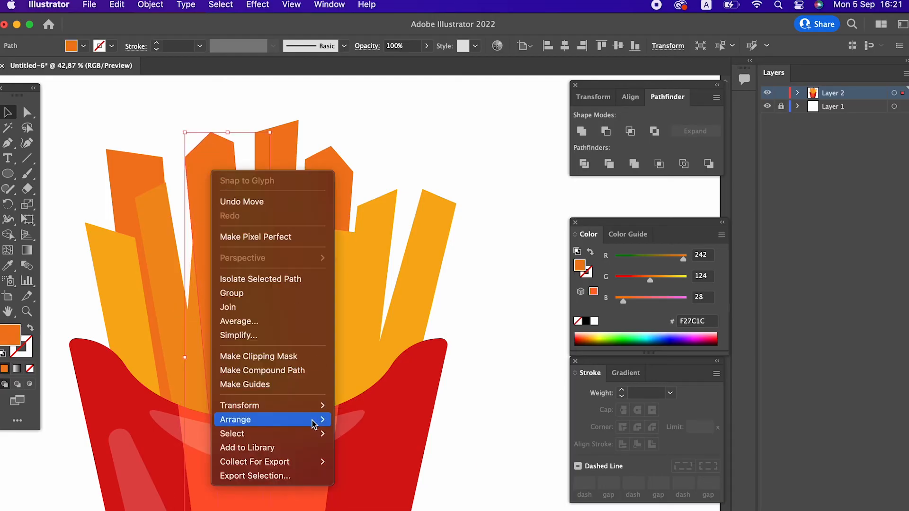
{"action": "mouse_move", "coordinate": [309, 432]}
{"action": "left_click", "coordinate": [546, 447]}
{"action": "left_click", "coordinate": [548, 446]}
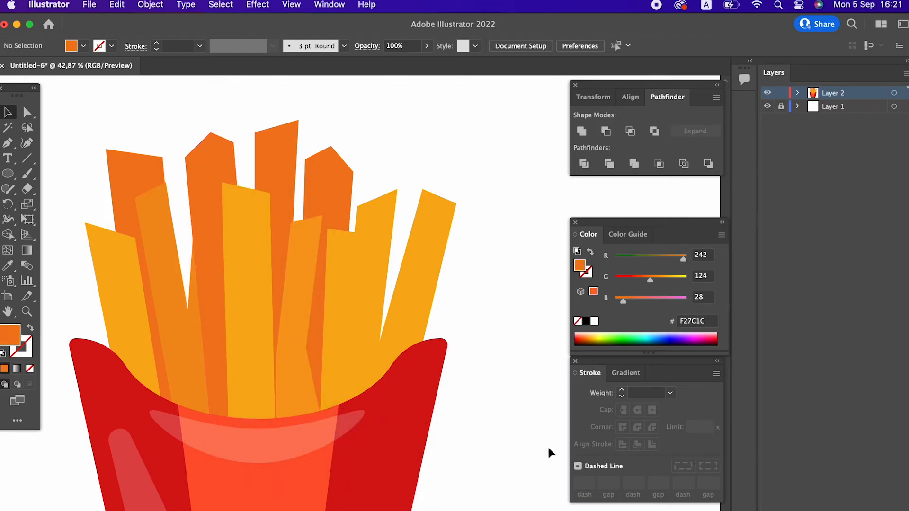
Send the pointed dark fry on the left side to the back
{"action": "left_click", "coordinate": [222, 160]}
{"action": "right_click", "coordinate": [221, 166]}
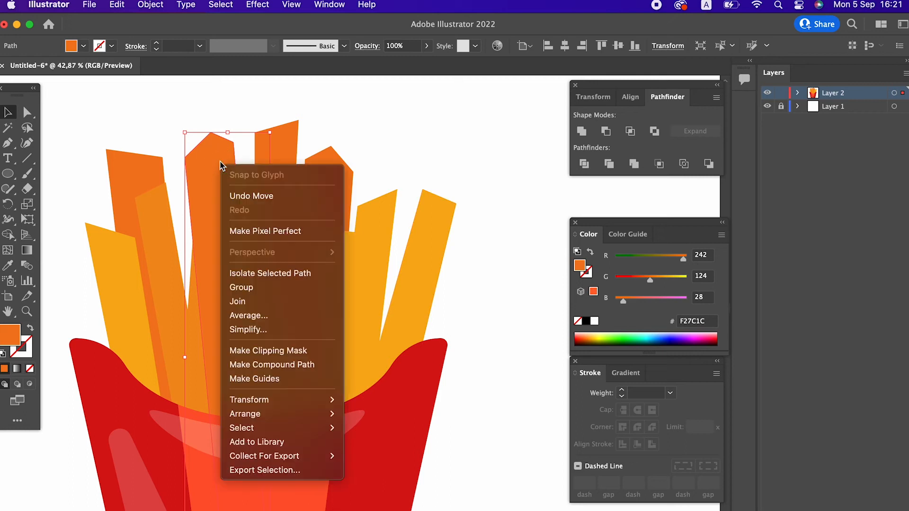
{"action": "mouse_move", "coordinate": [308, 417]}
{"action": "left_click", "coordinate": [402, 459]}
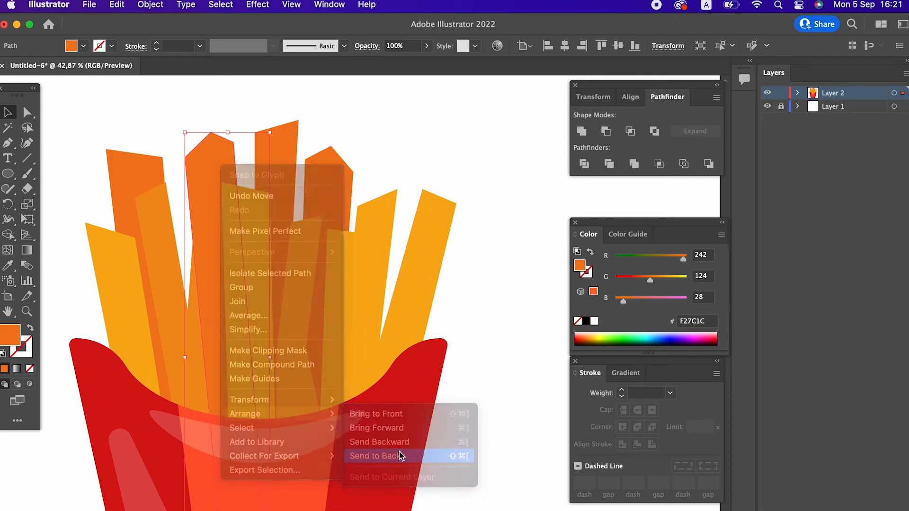
Nudge the narrow fry in front of the pointed dark fry slightly down and left
{"action": "left_click", "coordinate": [208, 246]}
{"action": "mouse_move", "coordinate": [208, 246]}
{"action": "left_mouse_down"}
{"action": "mouse_move", "coordinate": [234, 197]}
{"action": "mouse_move", "coordinate": [202, 213]}
{"action": "mouse_move", "coordinate": [202, 254]}
{"action": "left_mouse_up"}
{"action": "left_click", "coordinate": [171, 283]}
Create an outward offset path of 15 px with miter joins around the narrow fry left of the central fry
{"action": "key", "text": "z"}
{"action": "left_click_drag", "start_coordinate": [212, 341], "coordinate": [276, 389]}
{"action": "mouse_move", "coordinate": [262, 341]}
{"action": "left_mouse_down"}
{"action": "mouse_move", "coordinate": [309, 360]}
{"action": "mouse_move", "coordinate": [276, 337]}
{"action": "mouse_move", "coordinate": [259, 338]}
{"action": "left_mouse_up"}
{"action": "left_click", "coordinate": [256, 297]}
{"action": "left_click", "coordinate": [149, 6]}
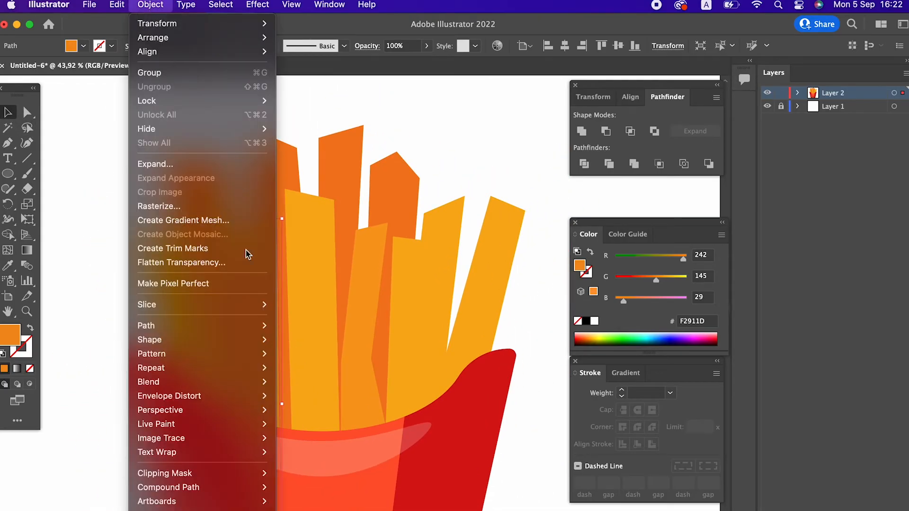
{"action": "mouse_move", "coordinate": [231, 355]}
{"action": "mouse_move", "coordinate": [223, 323]}
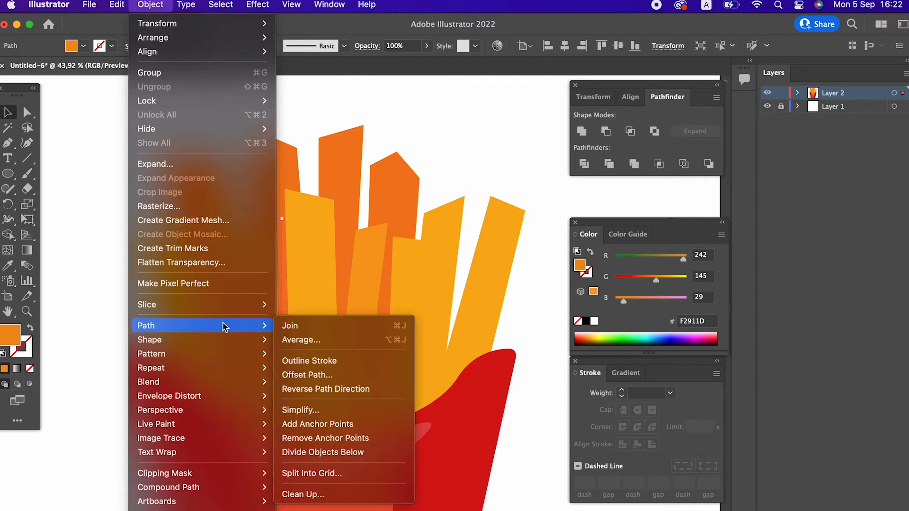
{"action": "left_click", "coordinate": [343, 379]}
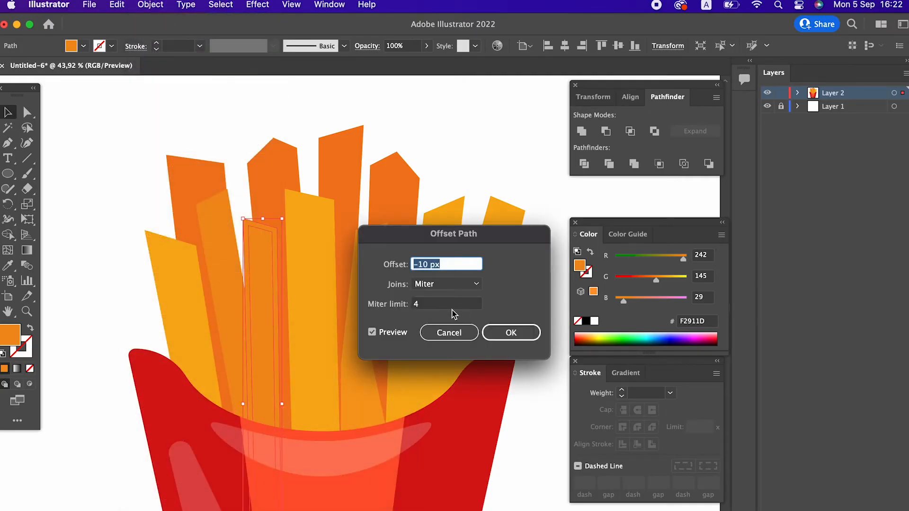
{"action": "left_click", "coordinate": [511, 333]}
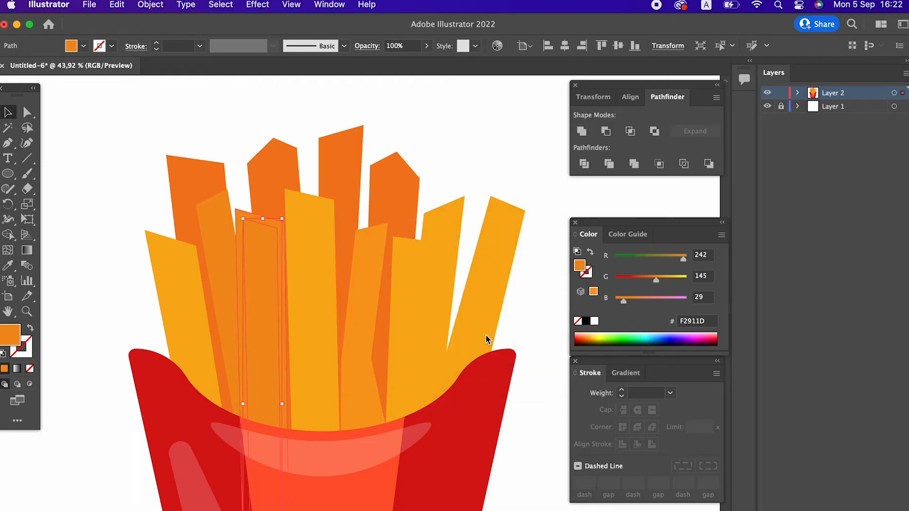
Fill the offset shape with the darker orange F27C1C sampled from the leftmost back fry
{"action": "left_click", "coordinate": [7, 266]}
{"action": "left_click", "coordinate": [167, 195]}
{"action": "left_click", "coordinate": [7, 113]}
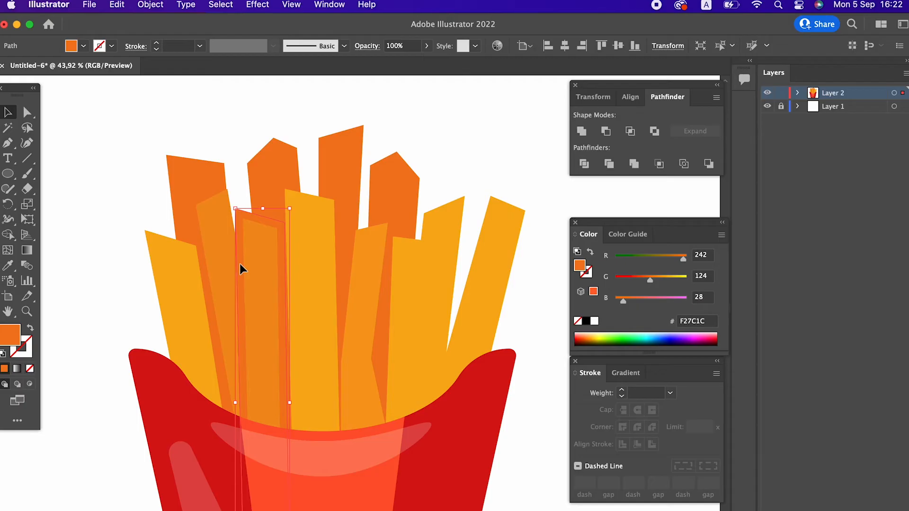
Divide the offset shape with the slanted fry beside it and delete the excess outside that fry, leaving only the overlapping shadow
{"action": "left_click", "coordinate": [219, 268], "text": "shift"}
{"action": "left_click", "coordinate": [579, 171]}
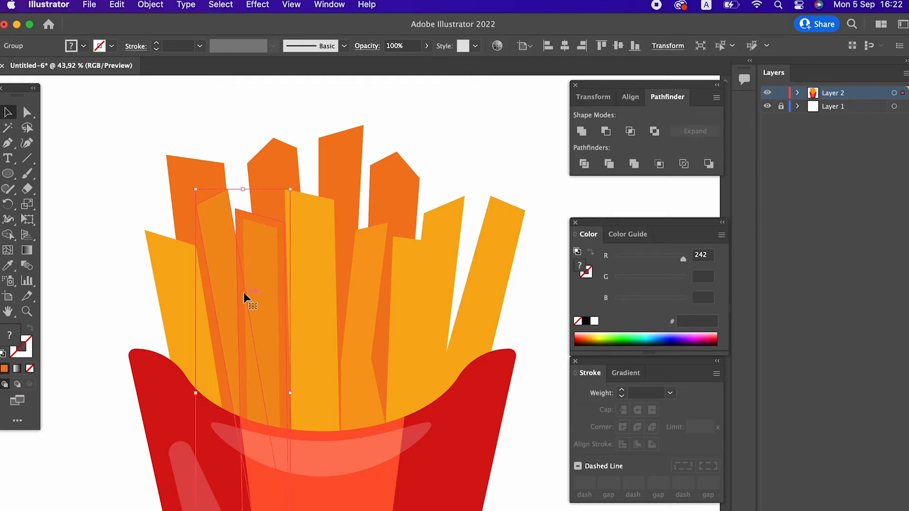
{"action": "double_click", "coordinate": [227, 293]}
{"action": "left_click", "coordinate": [248, 213]}
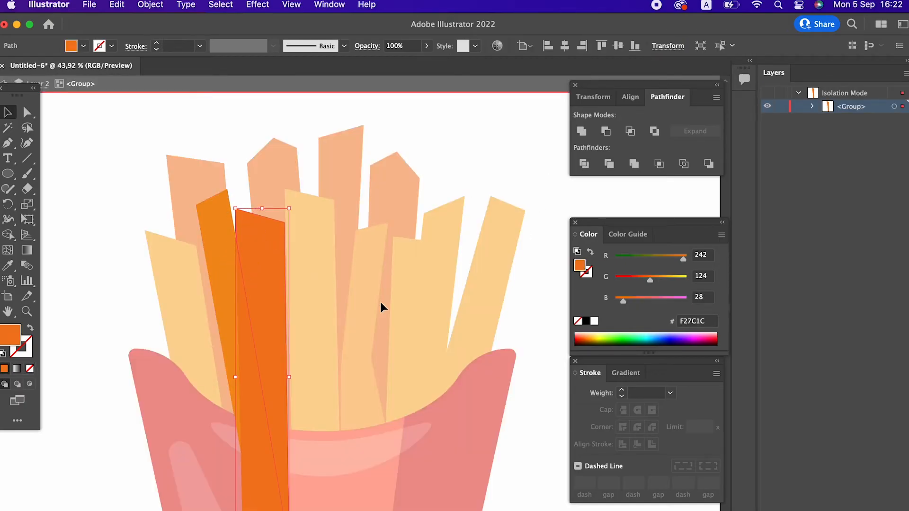
{"action": "key", "text": "Delete"}
{"action": "double_click", "coordinate": [518, 357]}
{"action": "scroll", "coordinate": [341, 335], "scroll_direction": "right", "scroll_amount": 3}
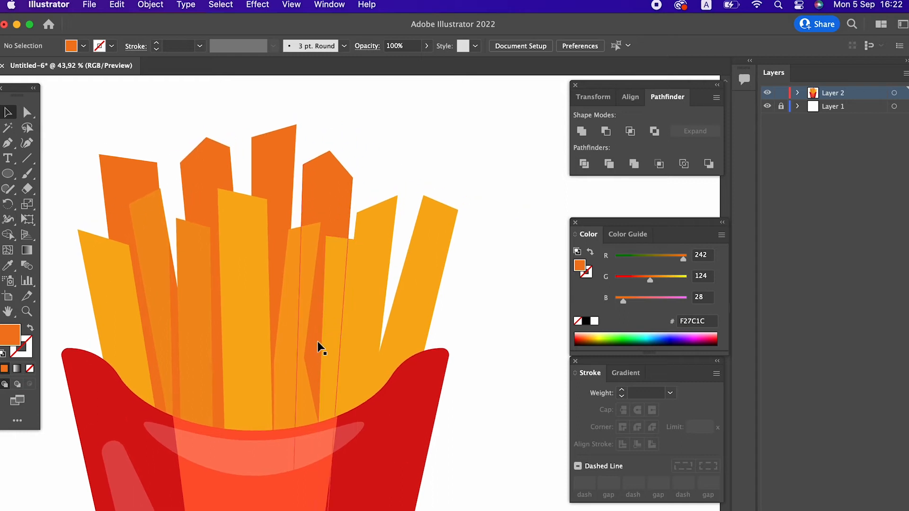
Create another 15 px offset path with miter joins around the narrow fry left of the central fry
{"action": "left_click", "coordinate": [186, 280]}
{"action": "key", "text": "z"}
{"action": "left_click_drag", "start_coordinate": [217, 349], "coordinate": [230, 355]}
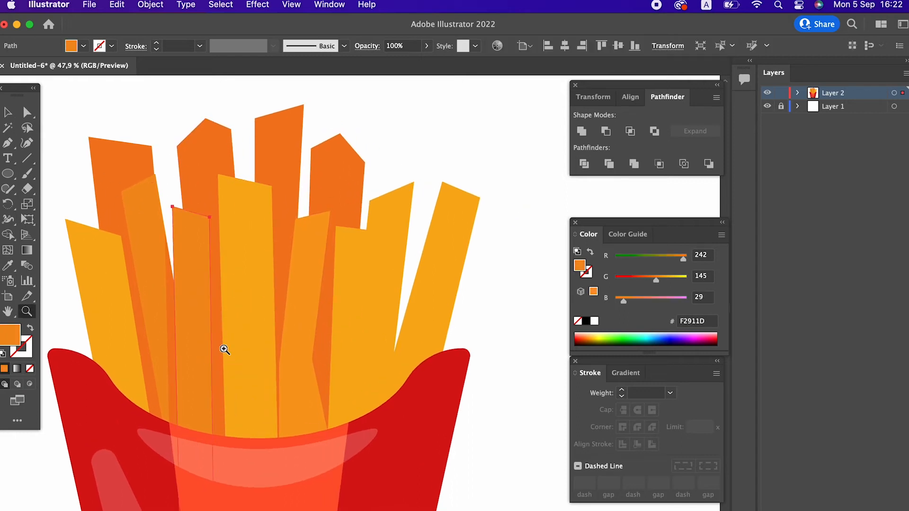
{"action": "key", "text": "v"}
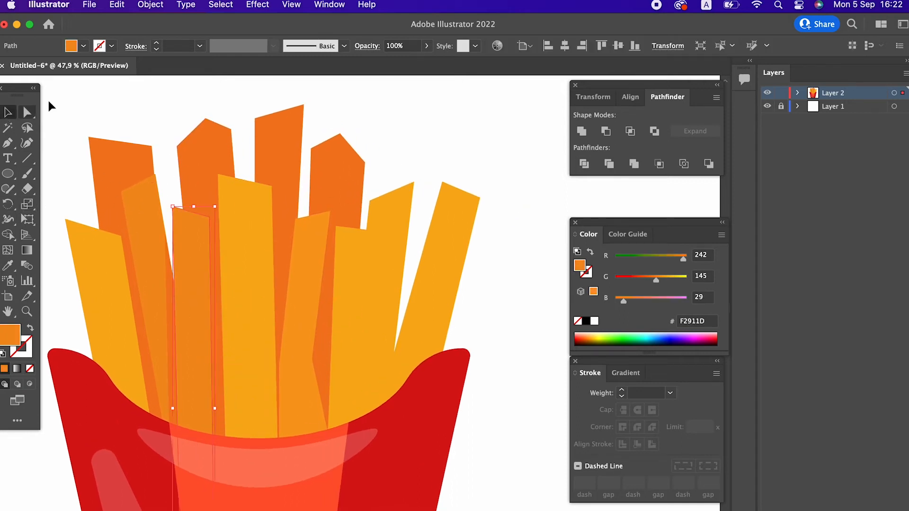
{"action": "left_click", "coordinate": [152, 5]}
{"action": "mouse_move", "coordinate": [245, 324]}
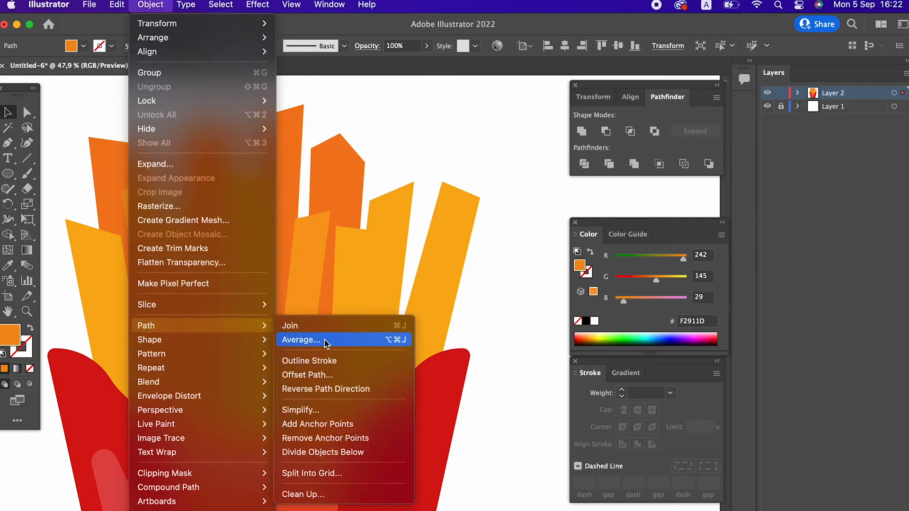
{"action": "left_click", "coordinate": [355, 378]}
{"action": "left_click", "coordinate": [511, 333]}
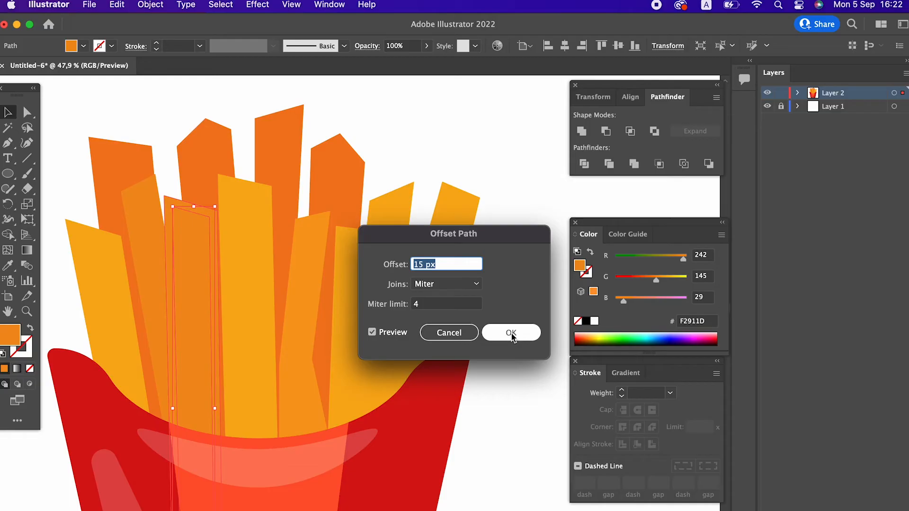
Fill the new offset shape with the red-orange shadow colour EF531D
{"action": "double_click", "coordinate": [20, 337]}
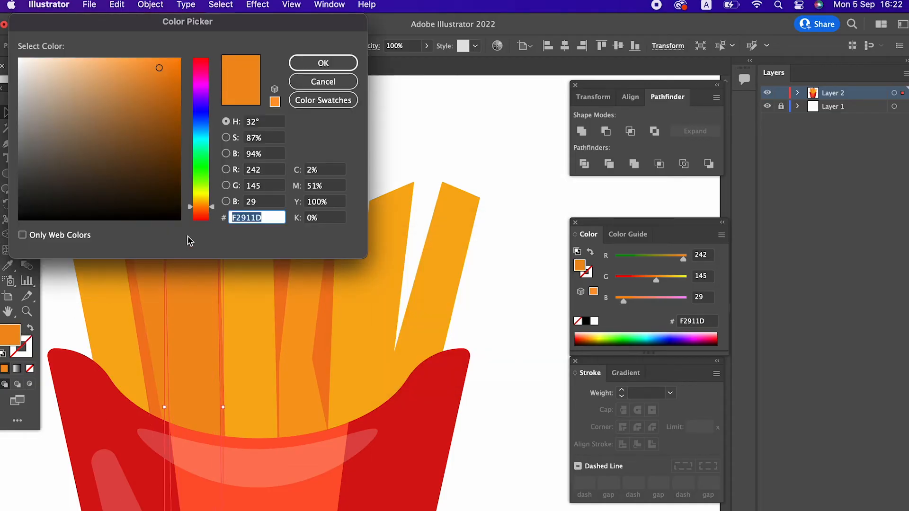
{"action": "left_click", "coordinate": [316, 81]}
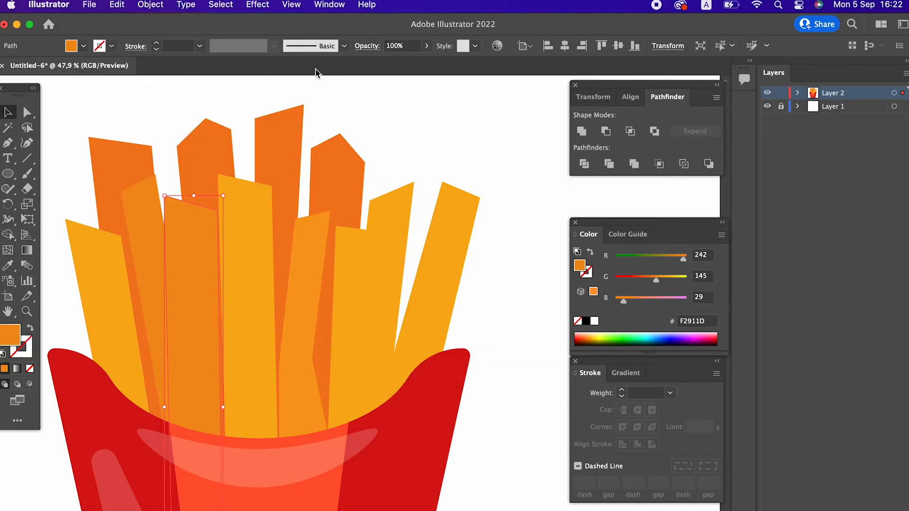
{"action": "left_click", "coordinate": [11, 270]}
{"action": "left_click", "coordinate": [187, 159]}
{"action": "double_click", "coordinate": [14, 339]}
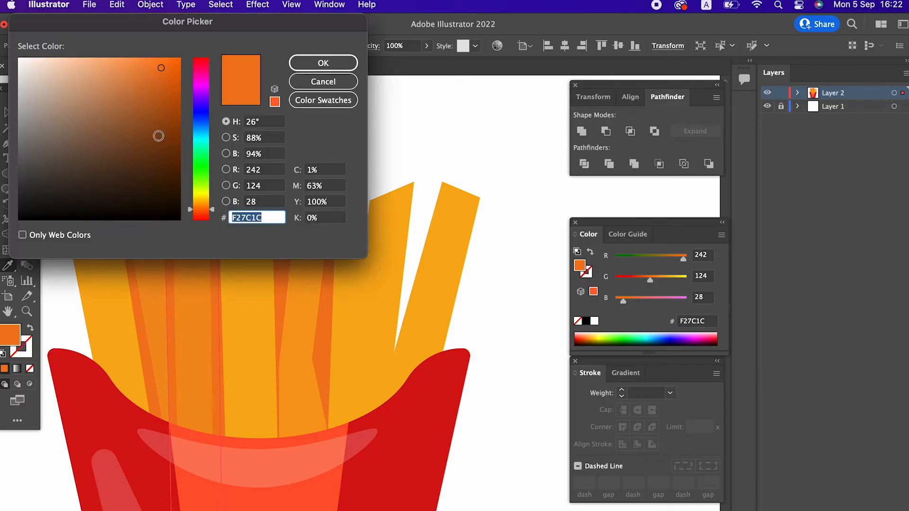
{"action": "left_click_drag", "start_coordinate": [214, 210], "coordinate": [215, 213]}
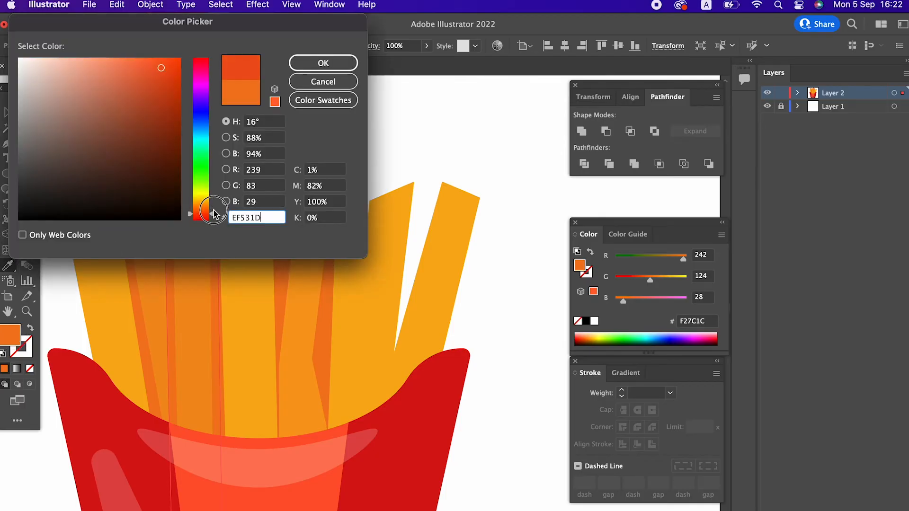
{"action": "left_click", "coordinate": [323, 63]}
{"action": "left_click", "coordinate": [7, 112]}
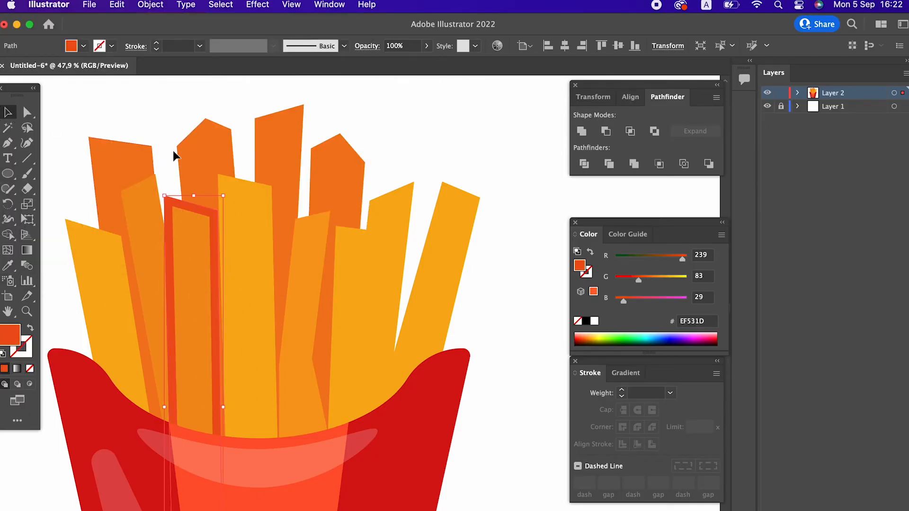
Send the red-orange offset shape and the pointed dark fry behind it to the back together
{"action": "left_click", "coordinate": [194, 161], "text": "shift"}
{"action": "right_click", "coordinate": [196, 159]}
{"action": "mouse_move", "coordinate": [265, 374]}
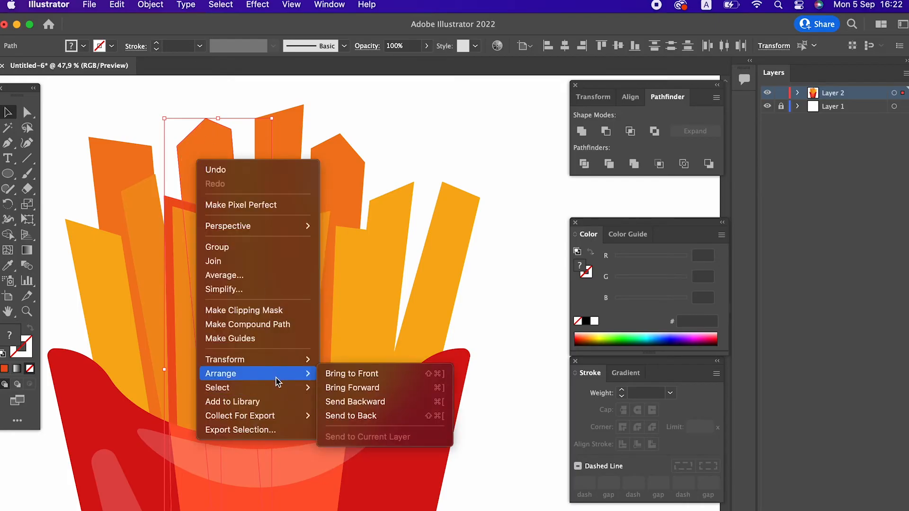
{"action": "left_click", "coordinate": [376, 418]}
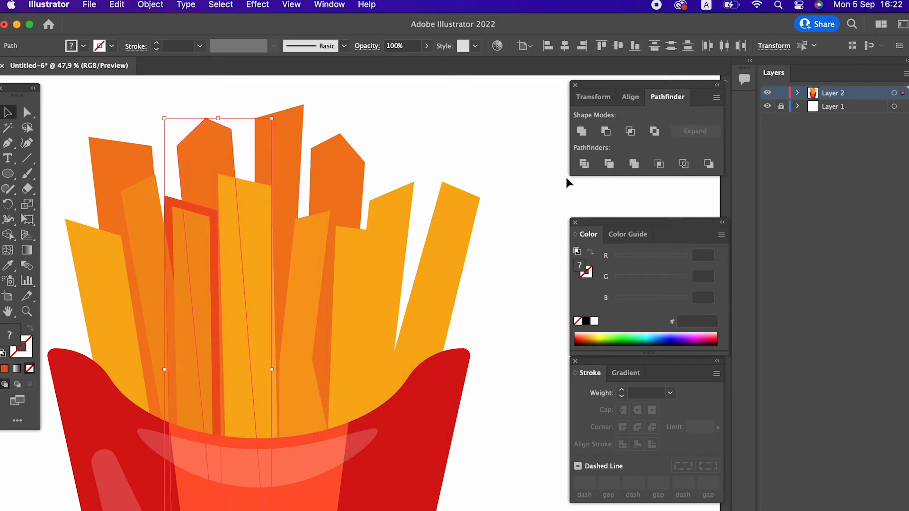
Divide the red-orange shape with the pointed dark fry and delete the part extending outside that fry
{"action": "left_click", "coordinate": [585, 164]}
{"action": "double_click", "coordinate": [199, 187]}
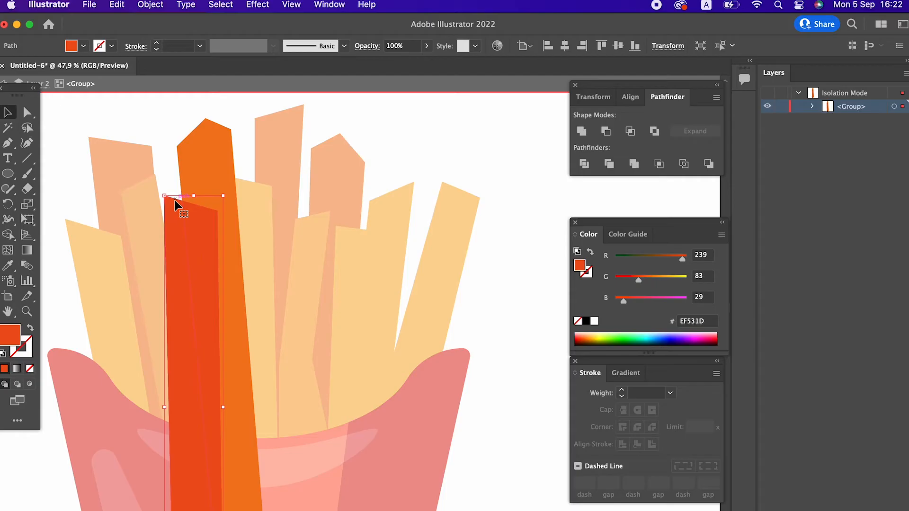
{"action": "key", "text": "Delete"}
{"action": "double_click", "coordinate": [467, 293]}
Create a 15 px offset path with miter joins around the tall light fry in the centre
{"action": "key", "text": "z"}
{"action": "left_click_drag", "start_coordinate": [469, 303], "coordinate": [270, 311]}
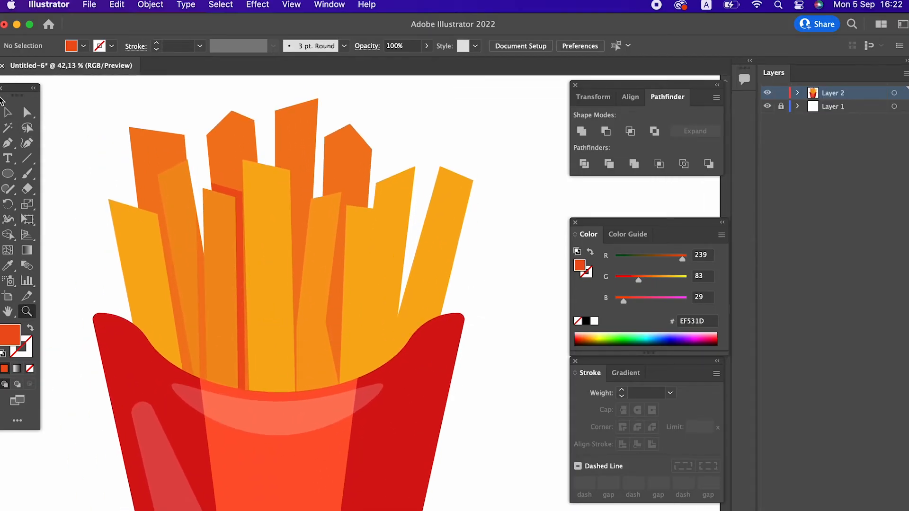
{"action": "left_click", "coordinate": [258, 187]}
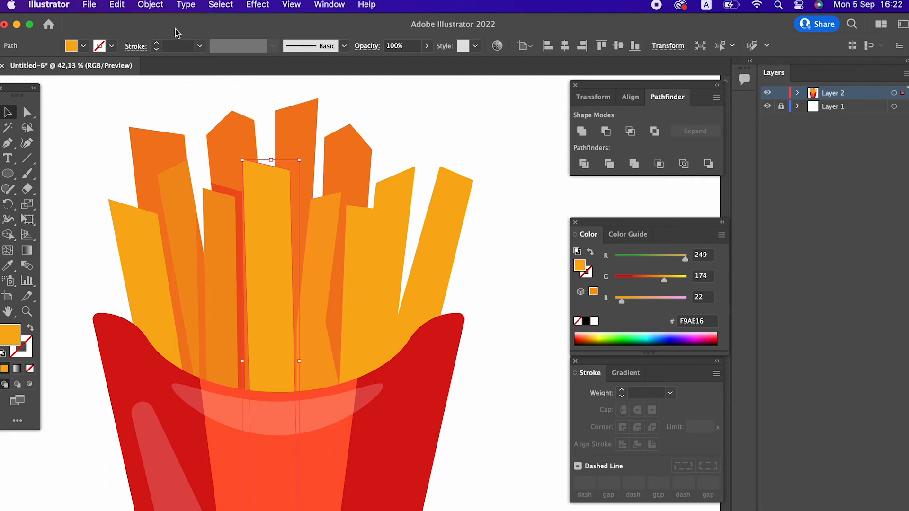
{"action": "left_click", "coordinate": [138, 6]}
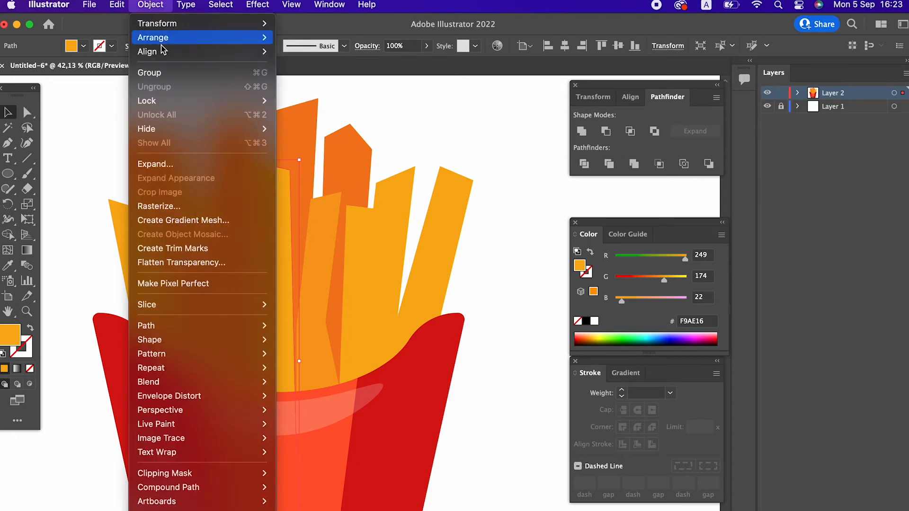
{"action": "mouse_move", "coordinate": [229, 338]}
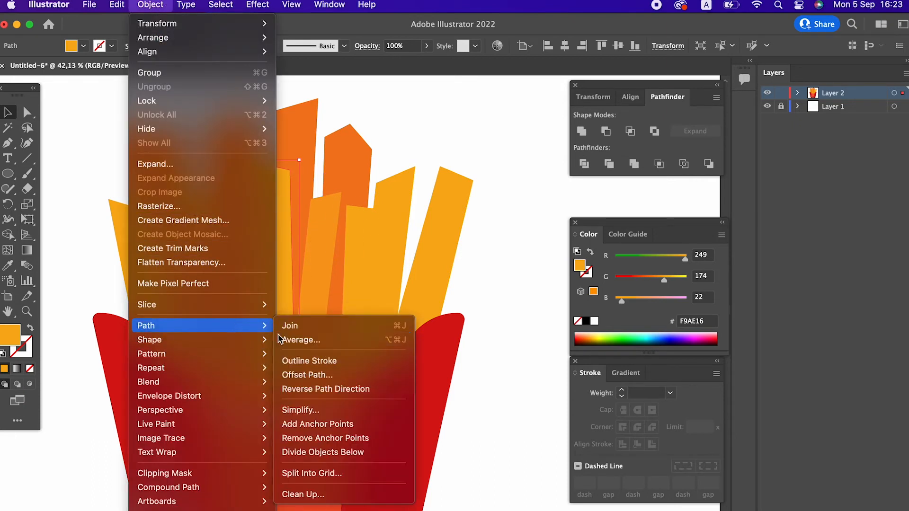
{"action": "left_click", "coordinate": [399, 374]}
{"action": "left_click", "coordinate": [509, 334]}
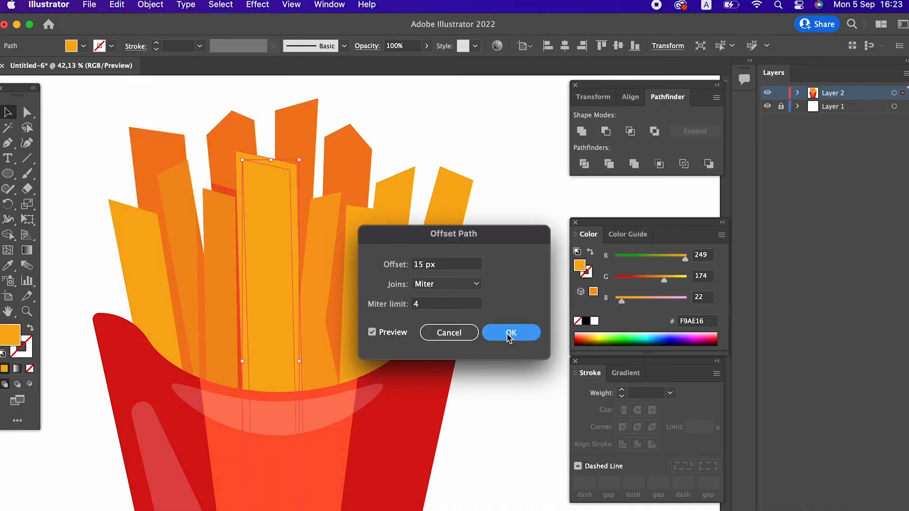
Fill the central fry's offset shape with the red-orange EF531D sampled from the existing shadow
{"action": "left_click", "coordinate": [8, 265]}
{"action": "left_click", "coordinate": [226, 188]}
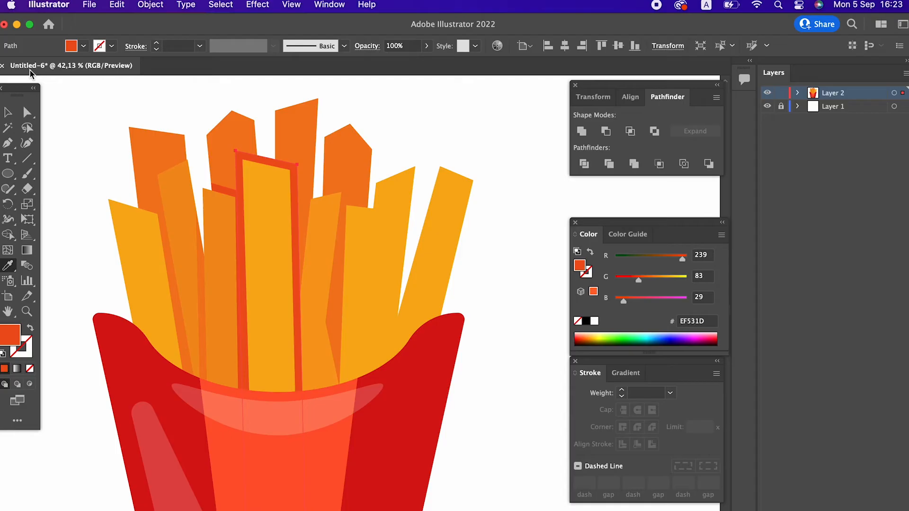
{"action": "left_click", "coordinate": [8, 112]}
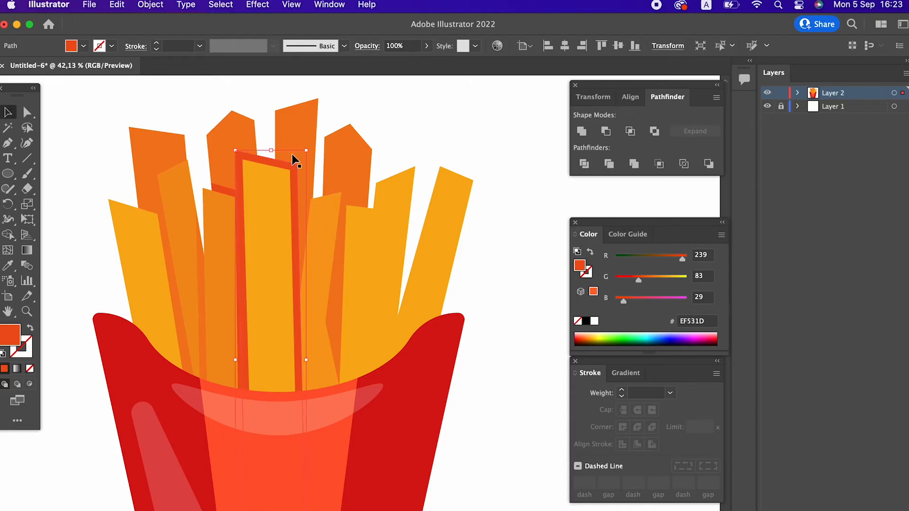
Send the central red-orange shape and the two dark fries behind it to the back together
{"action": "left_click", "coordinate": [309, 116], "text": "shift"}
{"action": "right_click", "coordinate": [269, 120]}
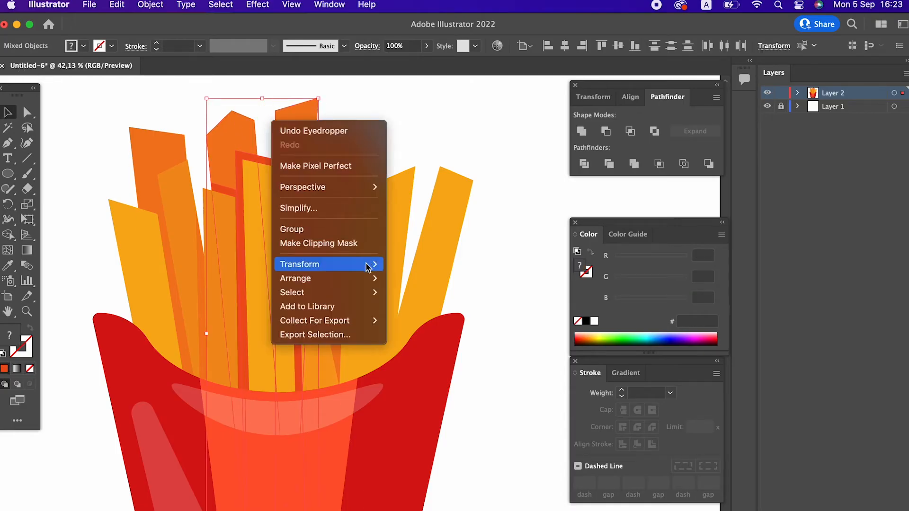
{"action": "mouse_move", "coordinate": [367, 278]}
{"action": "left_click", "coordinate": [474, 322]}
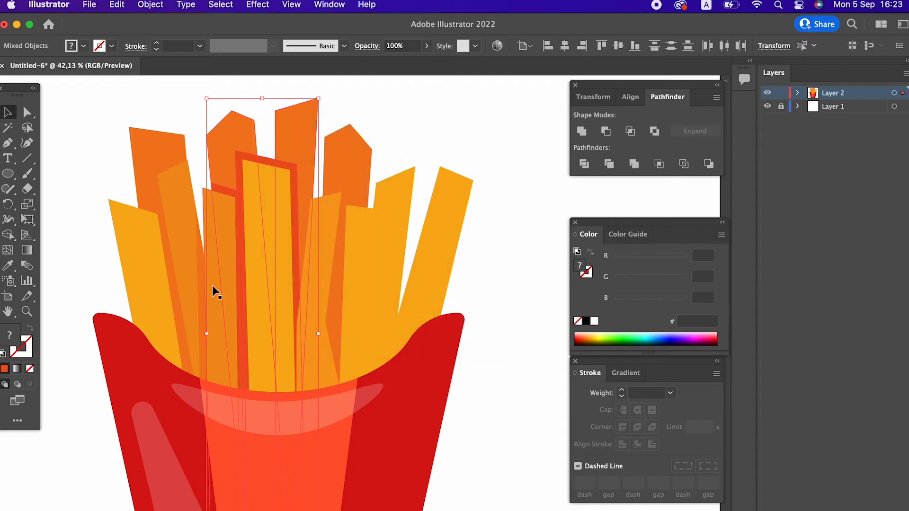
Divide the central red-orange shape with the two dark fries and delete the piece filling the gap between them
{"action": "left_click", "coordinate": [583, 164]}
{"action": "double_click", "coordinate": [287, 135]}
{"action": "left_click", "coordinate": [263, 167]}
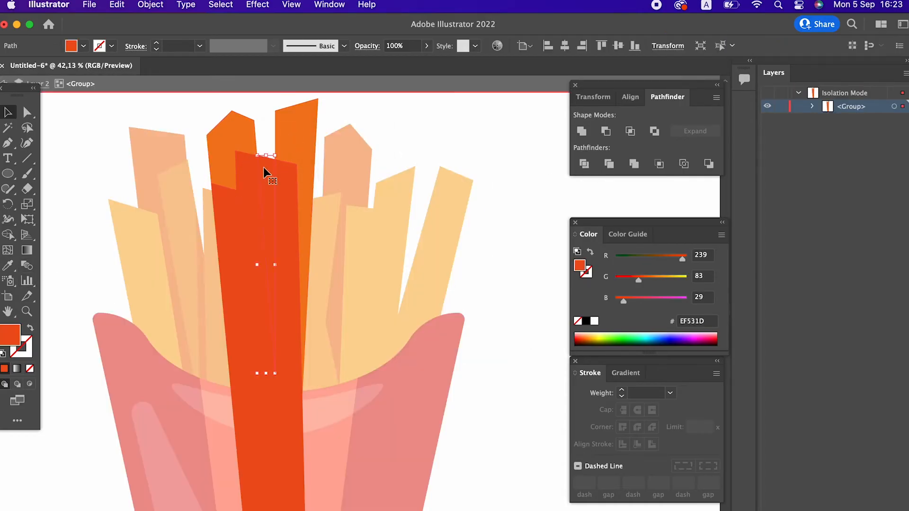
{"action": "key", "text": "Delete"}
{"action": "double_click", "coordinate": [478, 240]}
Create a 15 px offset path with miter joins around the short light fry just right of the centre
{"action": "key", "text": "z"}
{"action": "left_click_drag", "start_coordinate": [450, 268], "coordinate": [382, 212]}
{"action": "left_click", "coordinate": [383, 212]}
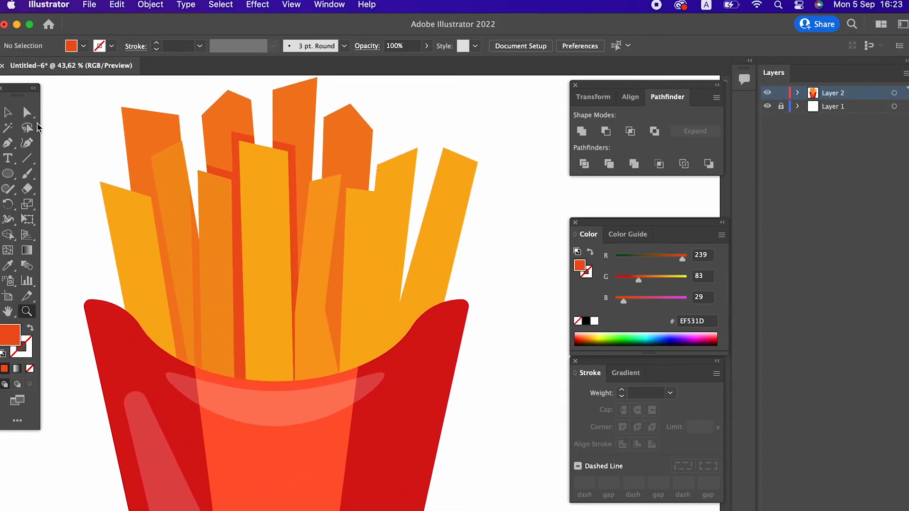
{"action": "left_click", "coordinate": [328, 340]}
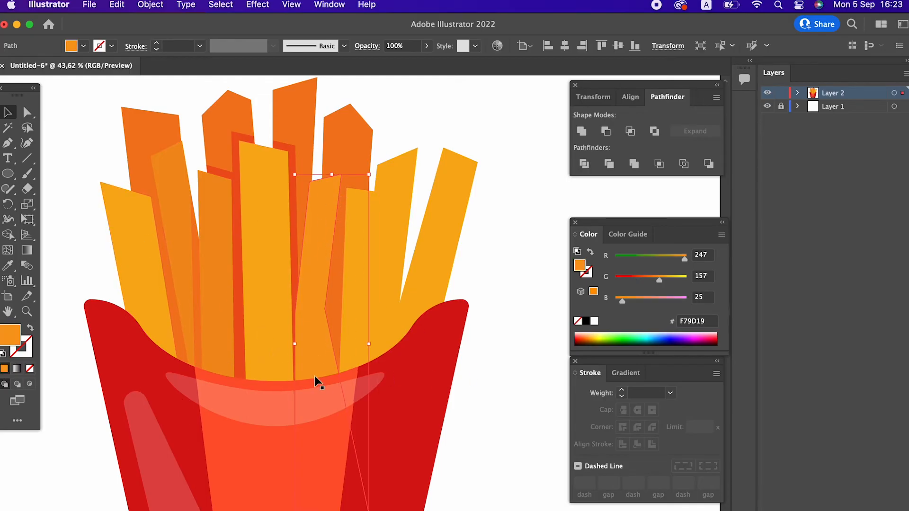
{"action": "left_click", "coordinate": [348, 251]}
{"action": "left_click", "coordinate": [399, 183]}
{"action": "left_click", "coordinate": [345, 219]}
{"action": "left_click", "coordinate": [353, 214]}
{"action": "left_click", "coordinate": [395, 195]}
{"action": "left_click", "coordinate": [365, 210]}
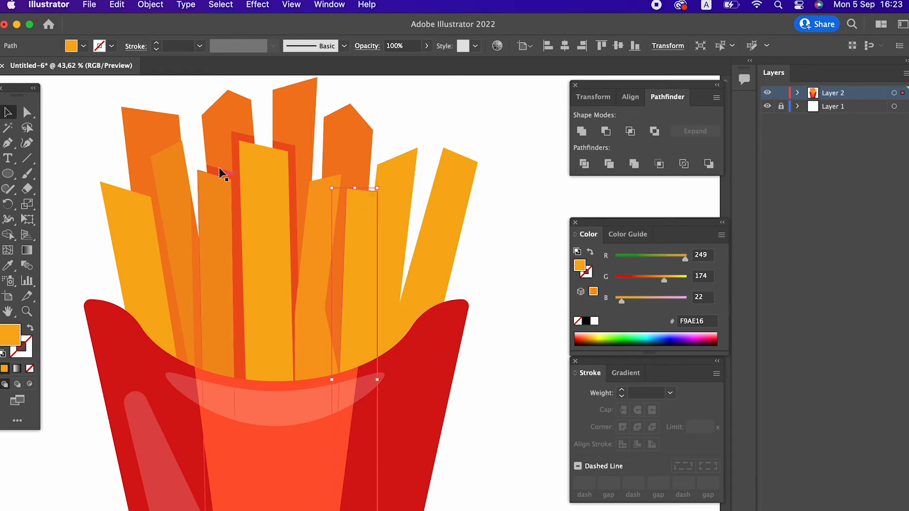
{"action": "left_click", "coordinate": [149, 6]}
{"action": "mouse_move", "coordinate": [219, 326]}
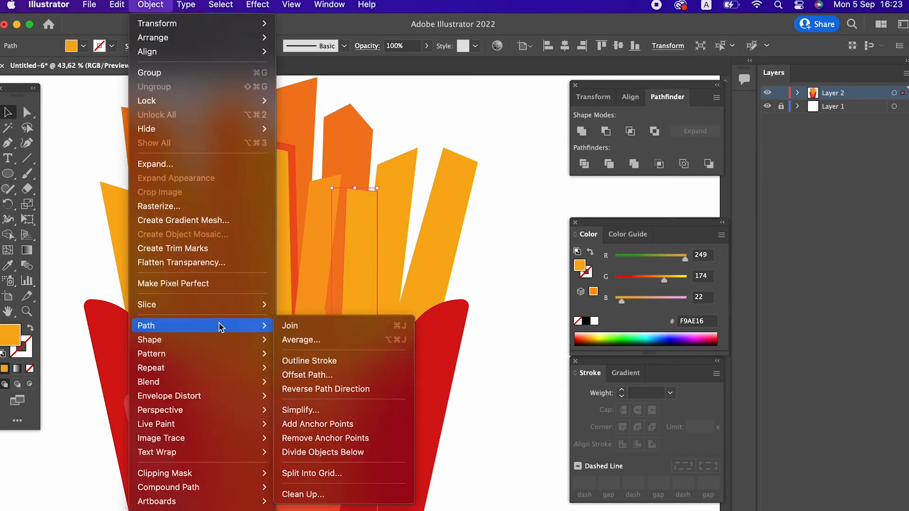
{"action": "left_click", "coordinate": [343, 375]}
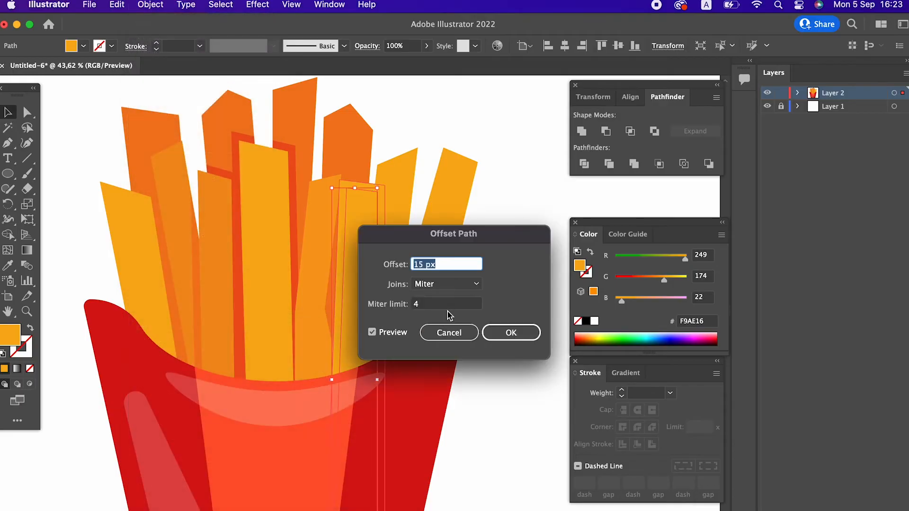
{"action": "left_click", "coordinate": [524, 334]}
Fill the new offset shape with the orange F27C1C sampled from an existing fry shadow
{"action": "key", "text": "i"}
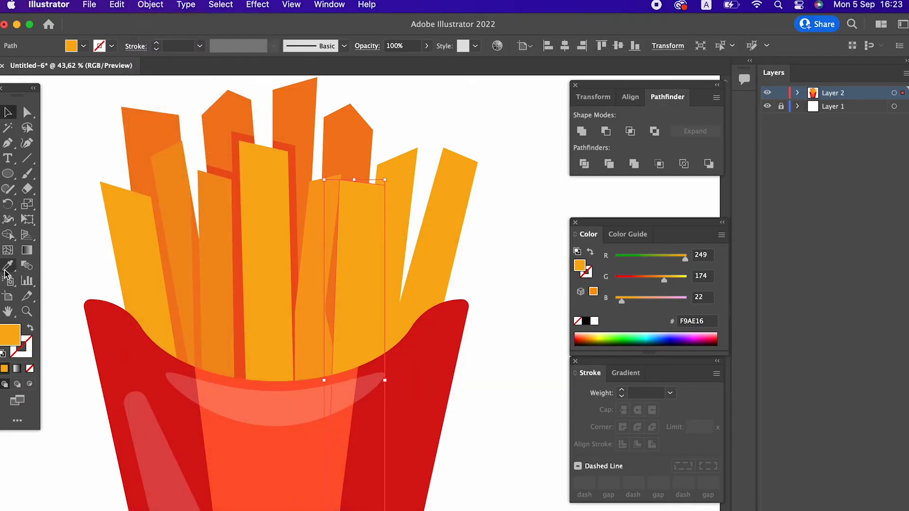
{"action": "left_click", "coordinate": [200, 226]}
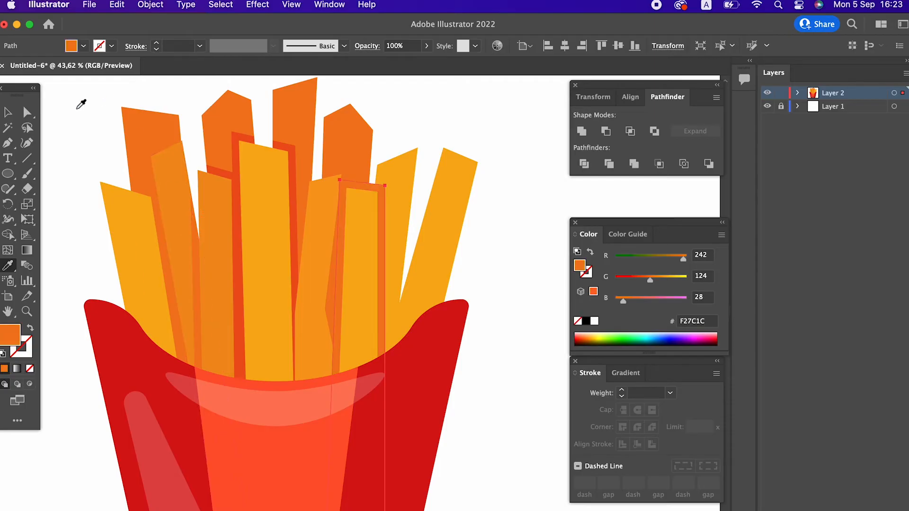
{"action": "left_click", "coordinate": [15, 114]}
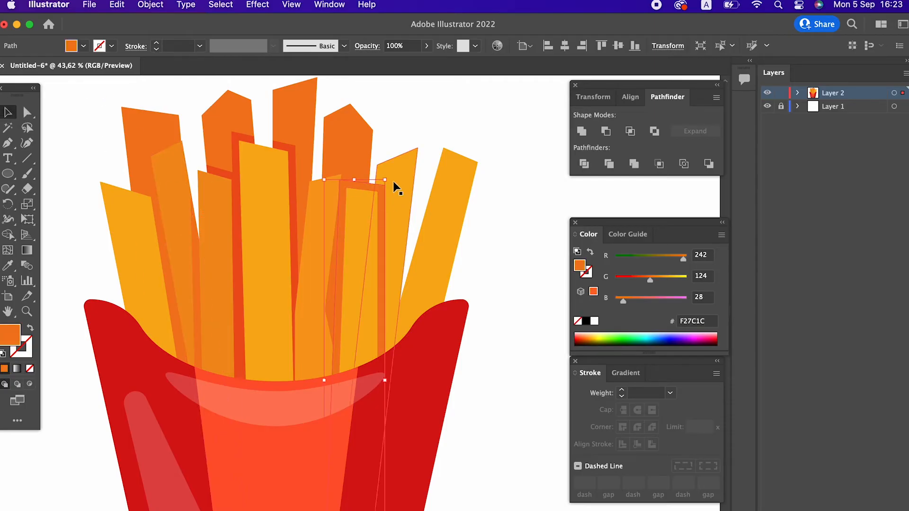
Send the orange offset shape to the back together with the light and dark fries behind it
{"action": "left_click", "coordinate": [364, 136], "text": "shift"}
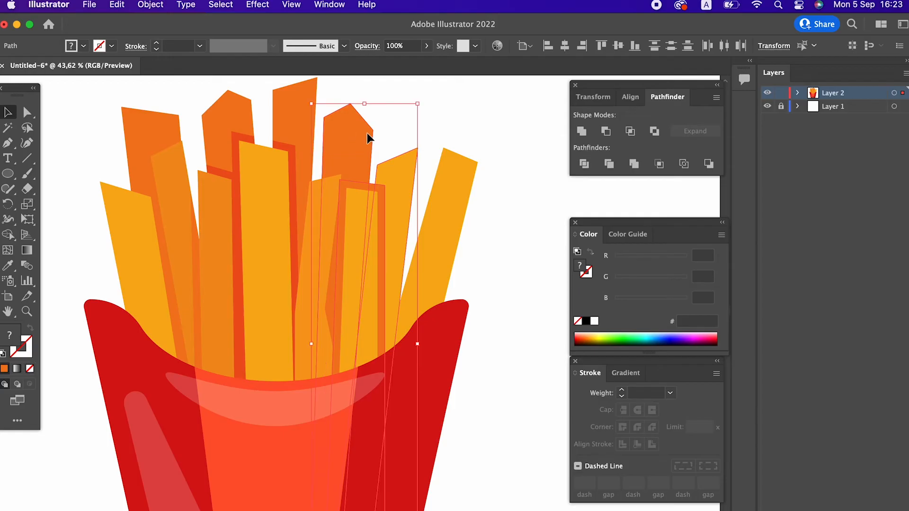
{"action": "right_click", "coordinate": [406, 172]}
{"action": "mouse_move", "coordinate": [494, 383]}
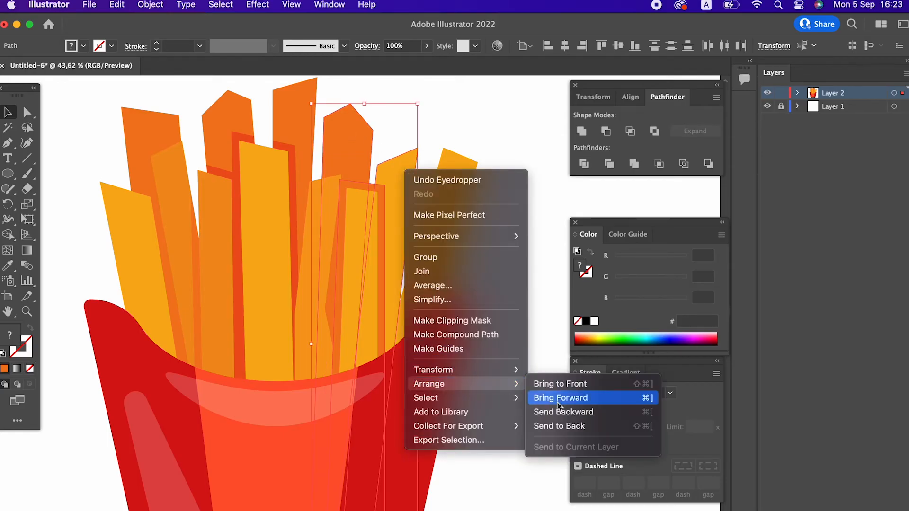
{"action": "left_click", "coordinate": [573, 424]}
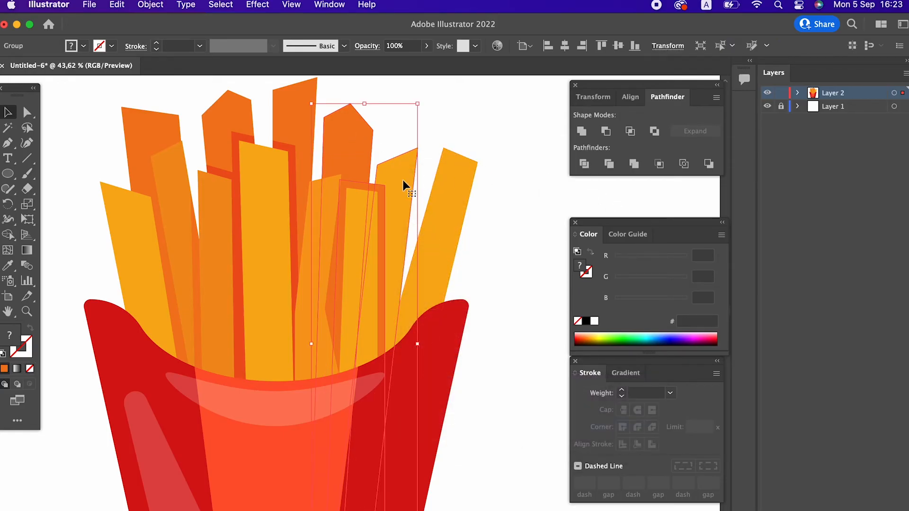
Isolate the divided group and delete the offset piece filling the gap between the dark fry and the light fry
{"action": "double_click", "coordinate": [399, 178]}
{"action": "left_click", "coordinate": [368, 186]}
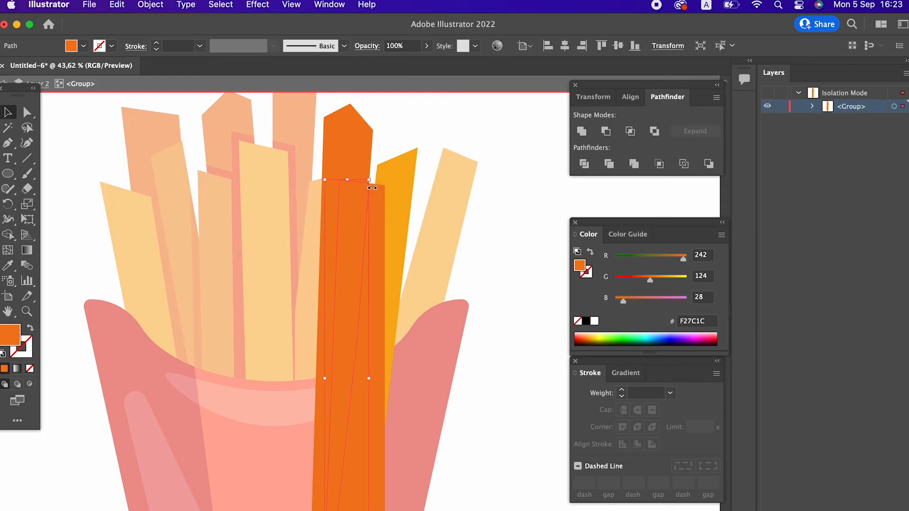
{"action": "key", "text": "z"}
{"action": "left_click_drag", "start_coordinate": [372, 184], "coordinate": [544, 227]}
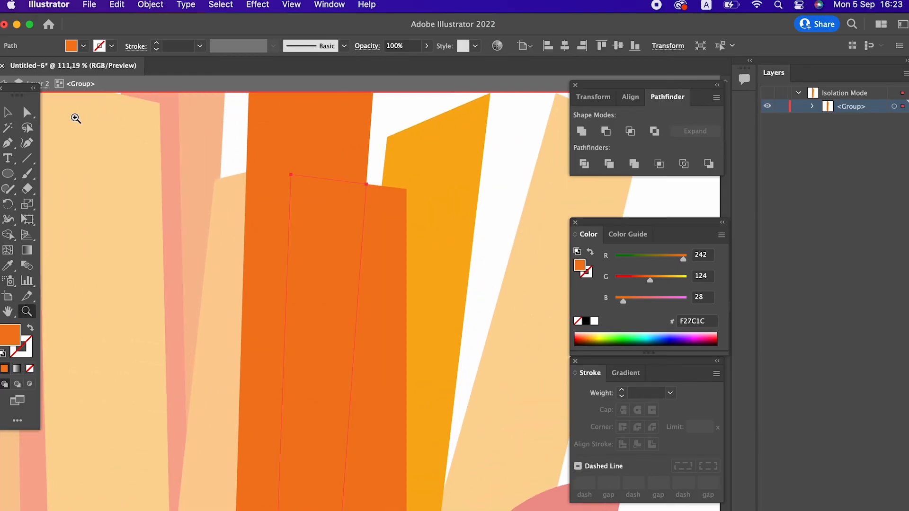
{"action": "left_click", "coordinate": [12, 119]}
{"action": "left_click", "coordinate": [394, 194]}
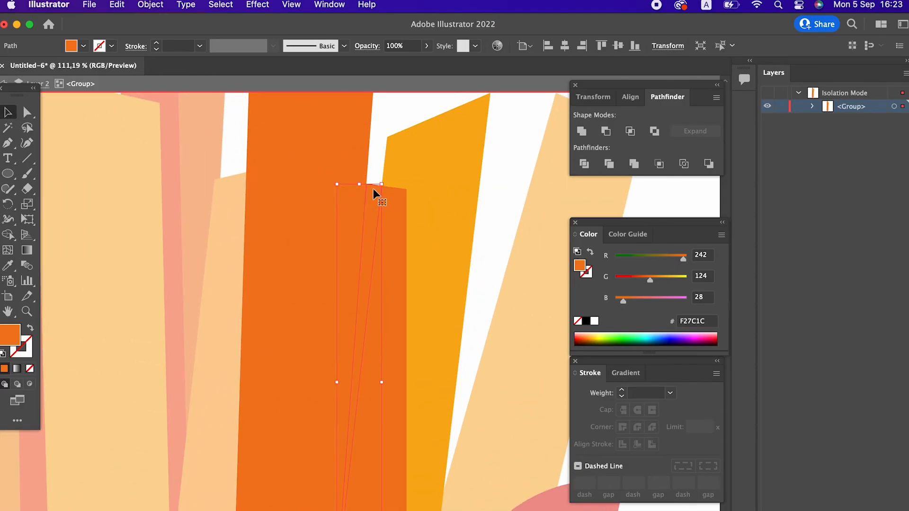
{"action": "key", "text": "Delete"}
Recolour the shadow piece overlapping the dark fry with the sampled red-orange EF531D, and leave isolation mode
{"action": "left_click", "coordinate": [348, 200]}
{"action": "left_click", "coordinate": [12, 266]}
{"action": "left_click", "coordinate": [173, 219]}
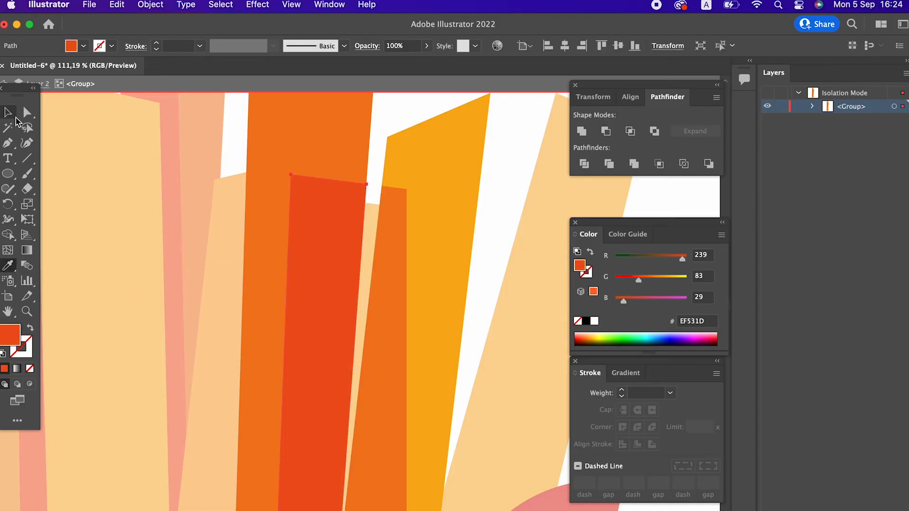
{"action": "double_click", "coordinate": [487, 182]}
{"action": "key", "text": "z"}
{"action": "left_click_drag", "start_coordinate": [487, 182], "coordinate": [302, 213]}
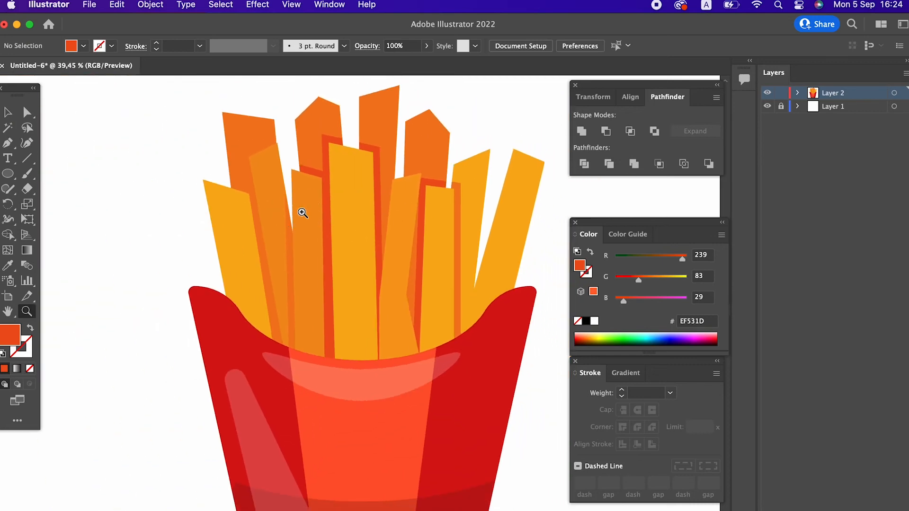
Send the rightmost light fry to the back of the stack
{"action": "scroll", "coordinate": [322, 232], "scroll_direction": "up", "scroll_amount": 3}
{"action": "mouse_move", "coordinate": [376, 284]}
{"action": "left_mouse_down"}
{"action": "mouse_move", "coordinate": [319, 296]}
{"action": "mouse_move", "coordinate": [272, 254]}
{"action": "mouse_move", "coordinate": [369, 283]}
{"action": "left_mouse_up"}
{"action": "left_click_drag", "start_coordinate": [430, 279], "coordinate": [392, 270]}
{"action": "left_click", "coordinate": [11, 115]}
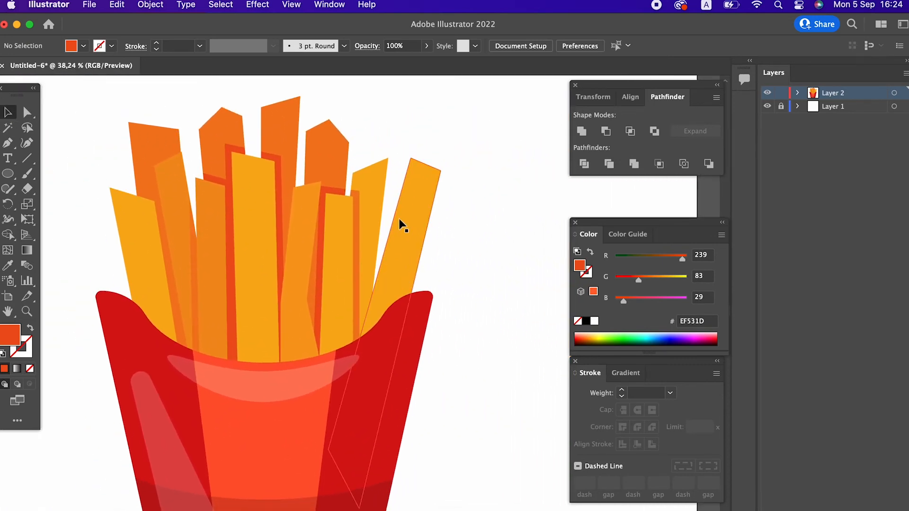
{"action": "left_click", "coordinate": [401, 218]}
{"action": "right_click", "coordinate": [419, 226]}
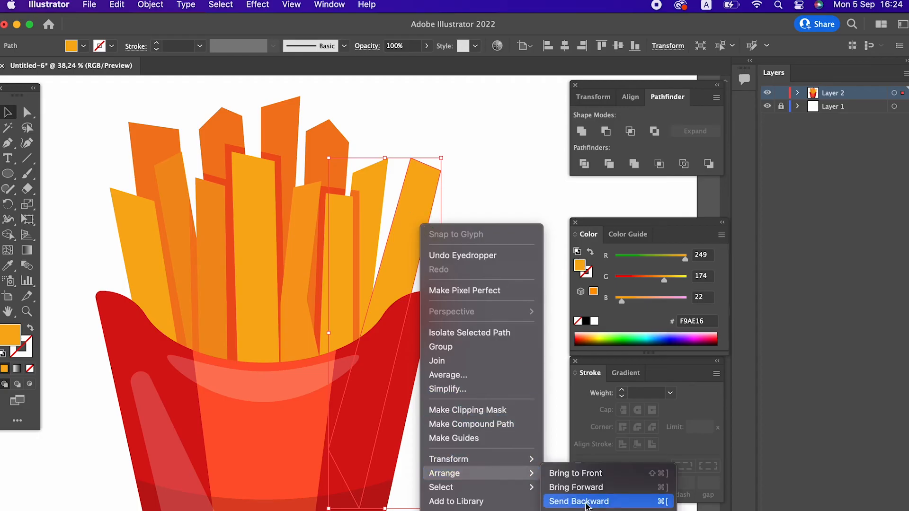
{"action": "left_click", "coordinate": [592, 500]}
{"action": "left_click_drag", "start_coordinate": [429, 215], "coordinate": [428, 212]}
{"action": "left_click", "coordinate": [366, 232]}
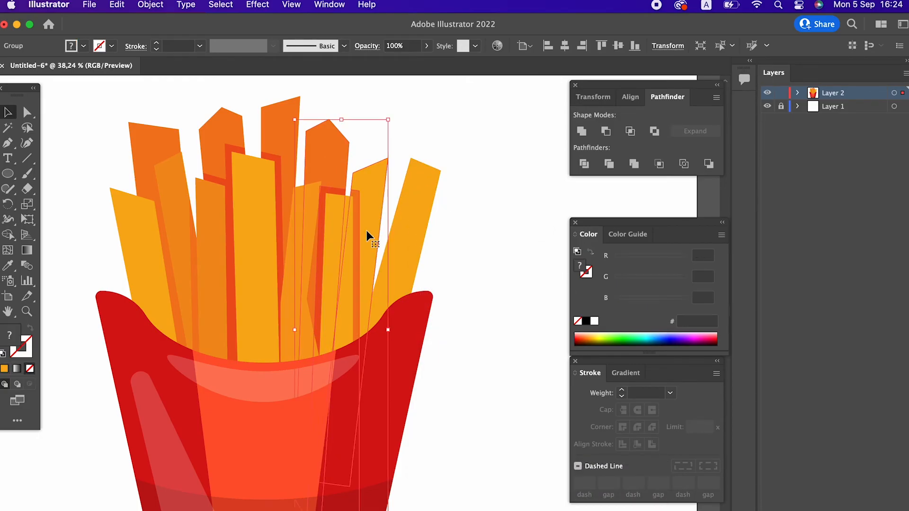
{"action": "left_click", "coordinate": [150, 5]}
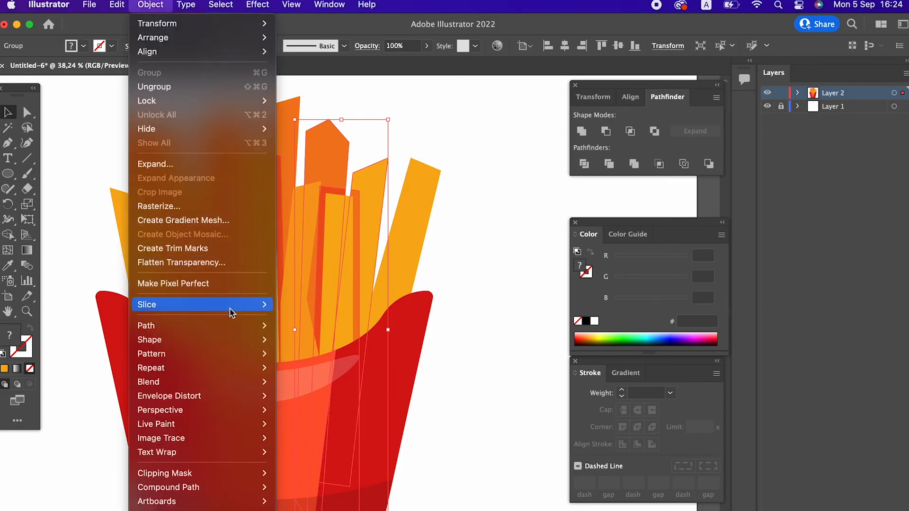
{"action": "mouse_move", "coordinate": [260, 326]}
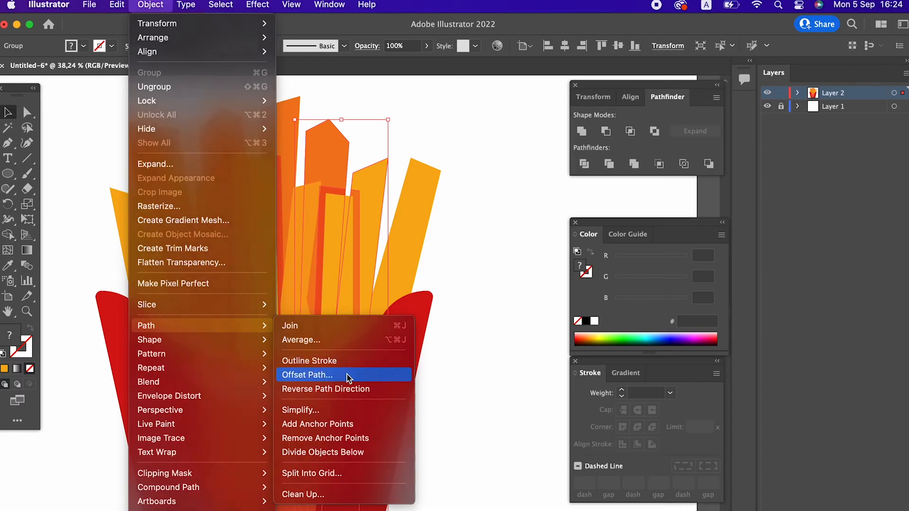
{"action": "left_click", "coordinate": [307, 375]}
{"action": "left_click", "coordinate": [469, 335]}
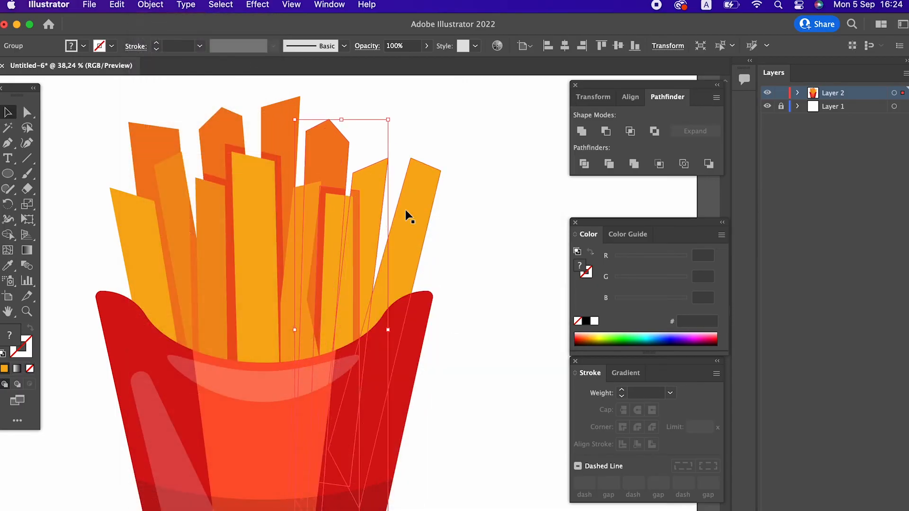
Ungroup the divided fry pieces and create a 15 px offset path around the second light fry from the right
{"action": "right_click", "coordinate": [365, 142]}
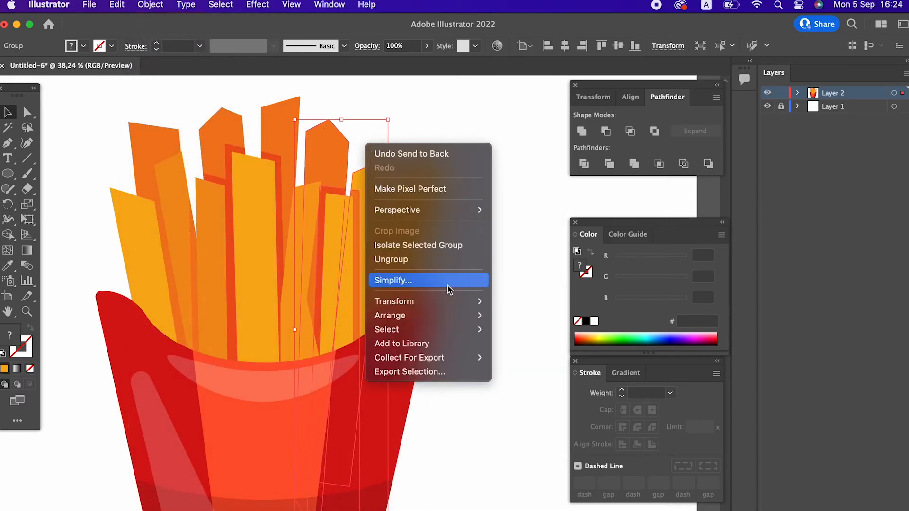
{"action": "left_click", "coordinate": [440, 260]}
{"action": "left_click", "coordinate": [368, 177]}
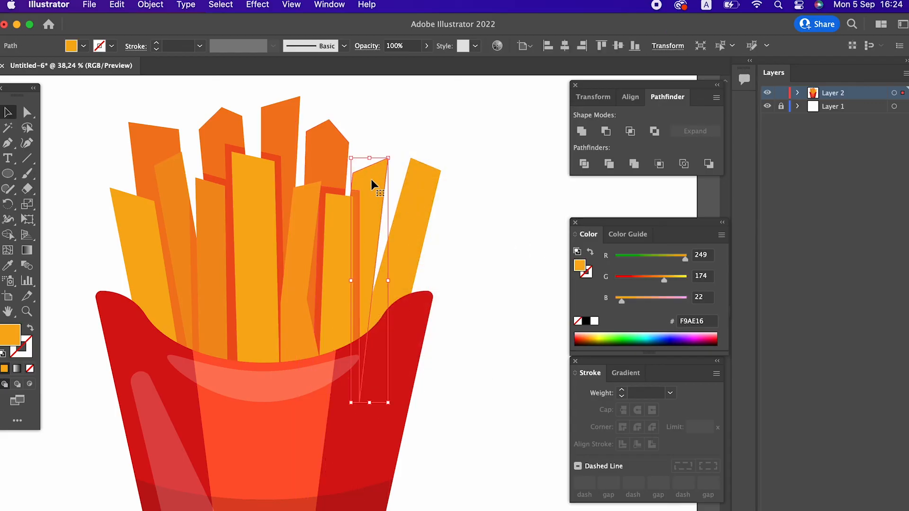
{"action": "left_click", "coordinate": [142, 13]}
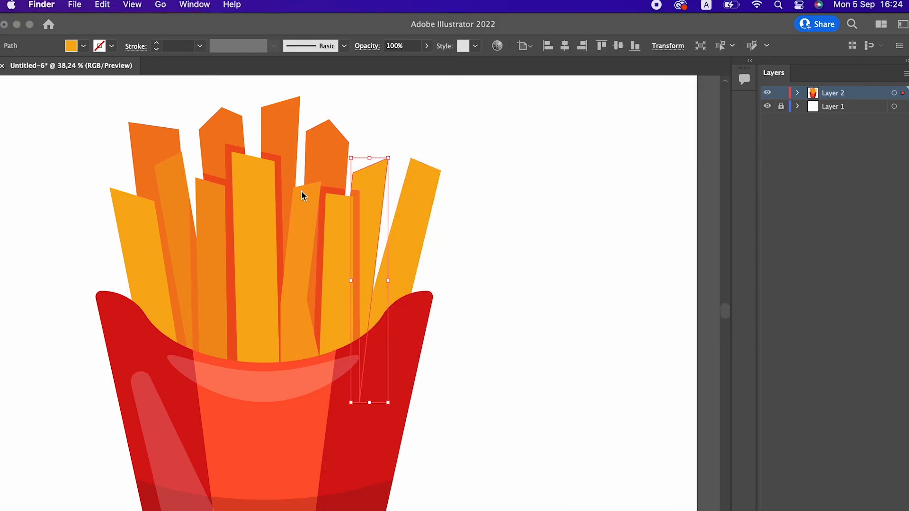
{"action": "left_click", "coordinate": [374, 182]}
{"action": "left_click", "coordinate": [149, 5]}
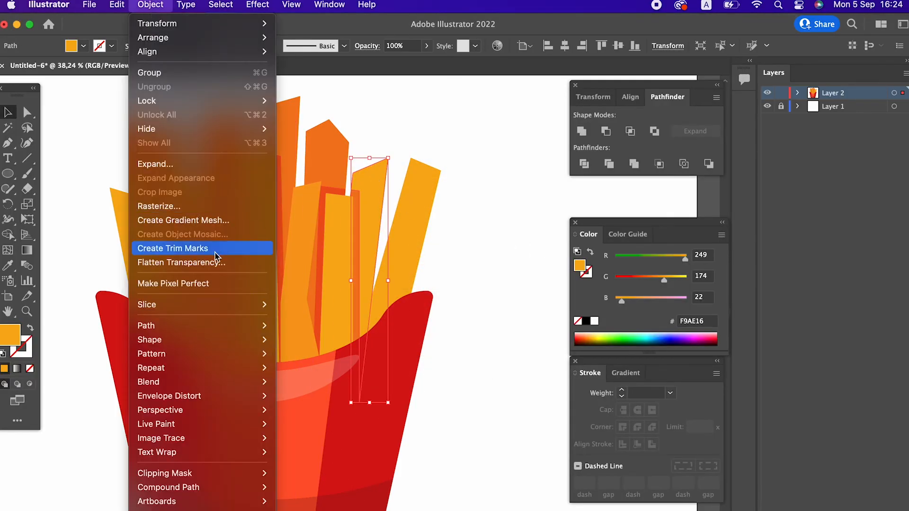
{"action": "mouse_move", "coordinate": [206, 325]}
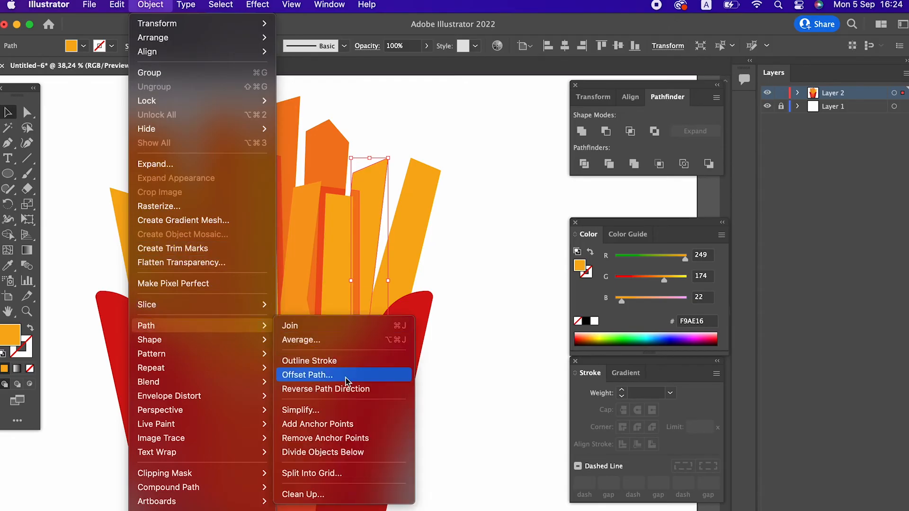
{"action": "left_click", "coordinate": [308, 374]}
{"action": "left_click", "coordinate": [508, 332]}
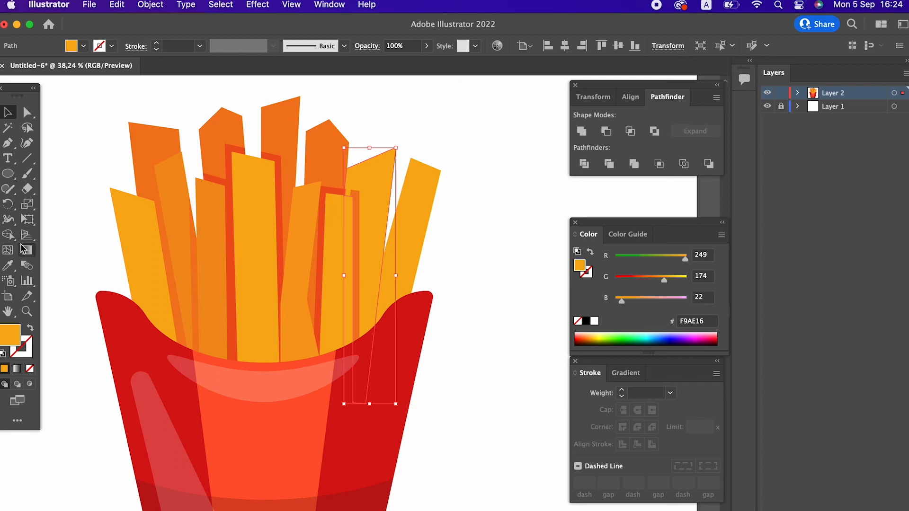
Fill the offset shape around the second fry from the right with the sampled shadow orange F27C1C
{"action": "key", "text": "i"}
{"action": "left_click", "coordinate": [356, 204]}
{"action": "left_click", "coordinate": [10, 114]}
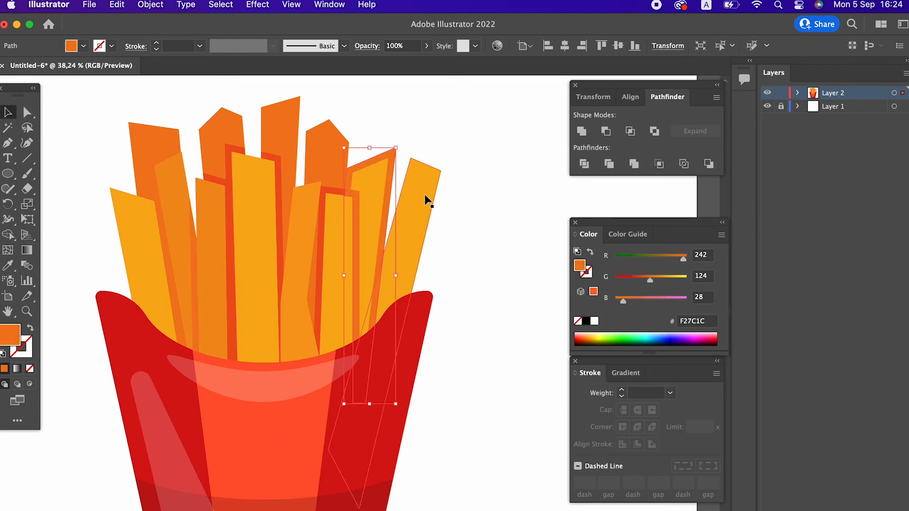
Divide the orange offset shape with the rightmost fry and delete the piece lying outside that fry
{"action": "left_click", "coordinate": [429, 203], "text": "shift"}
{"action": "left_click", "coordinate": [585, 164]}
{"action": "double_click", "coordinate": [391, 182]}
{"action": "left_click", "coordinate": [383, 167]}
{"action": "key", "text": "Delete"}
{"action": "double_click", "coordinate": [479, 222]}
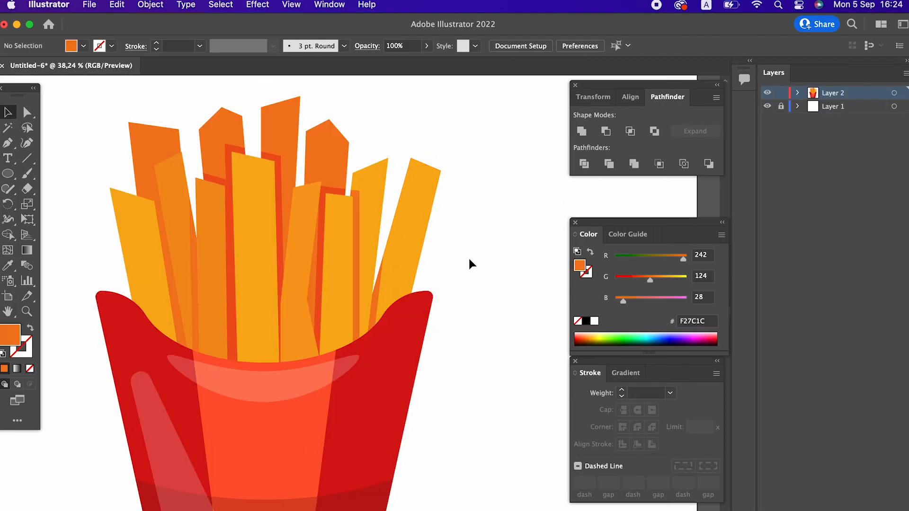
Send the medium-orange fry group on the left and the dark fry behind it to the back
{"action": "left_click_drag", "start_coordinate": [454, 293], "coordinate": [471, 282]}
{"action": "left_click_drag", "start_coordinate": [254, 241], "coordinate": [267, 256]}
{"action": "left_click_drag", "start_coordinate": [268, 255], "coordinate": [260, 273]}
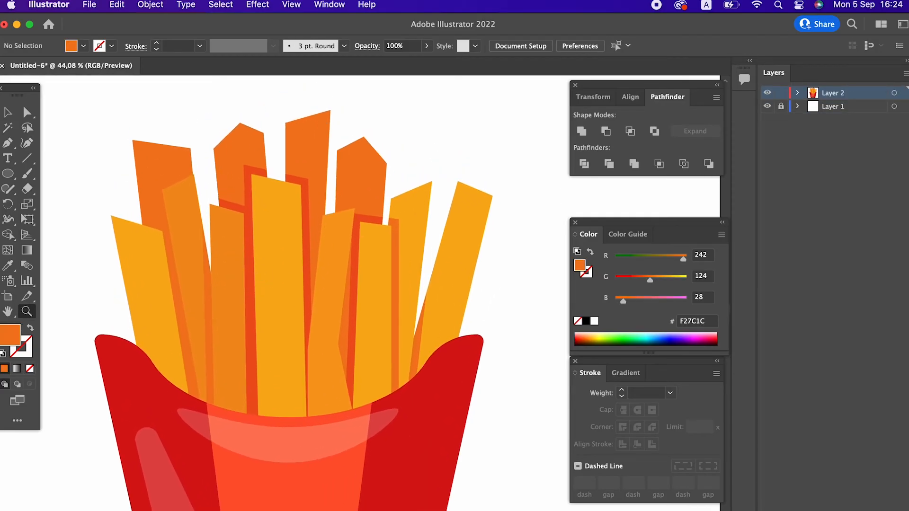
{"action": "left_click_drag", "start_coordinate": [197, 235], "coordinate": [203, 236]}
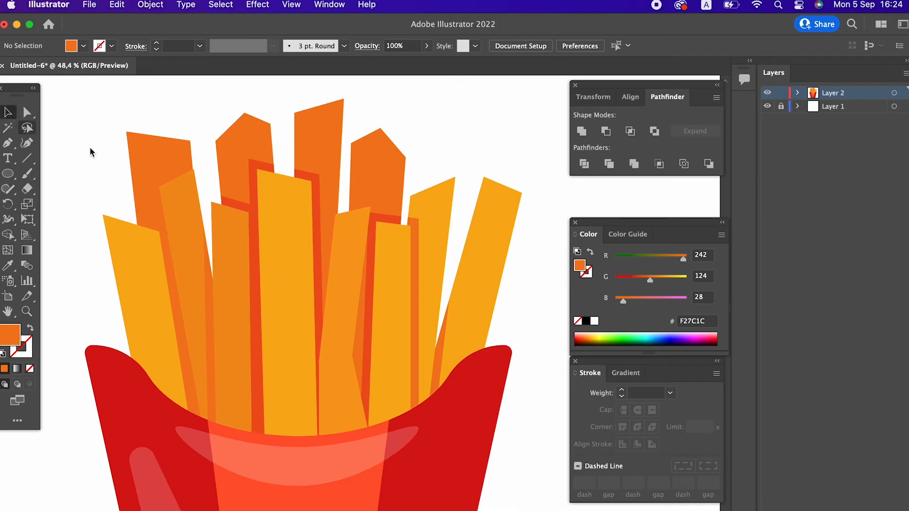
{"action": "left_click", "coordinate": [181, 182]}
{"action": "left_click", "coordinate": [163, 137], "text": "shift"}
{"action": "right_click", "coordinate": [169, 160]}
{"action": "mouse_move", "coordinate": [203, 317]}
{"action": "left_click", "coordinate": [327, 358]}
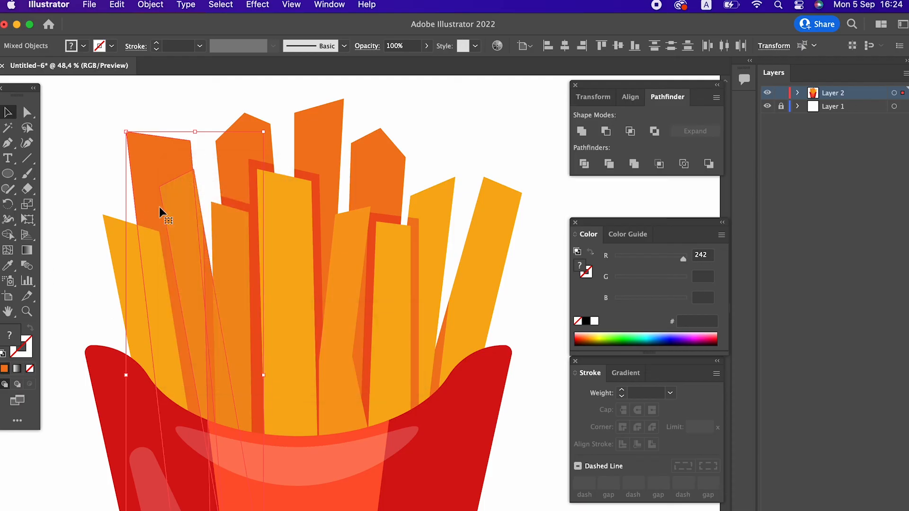
Ungroup the medium-orange fry group on the left and select its F2911D fry on its own
{"action": "left_click", "coordinate": [184, 195]}
{"action": "right_click", "coordinate": [176, 192]}
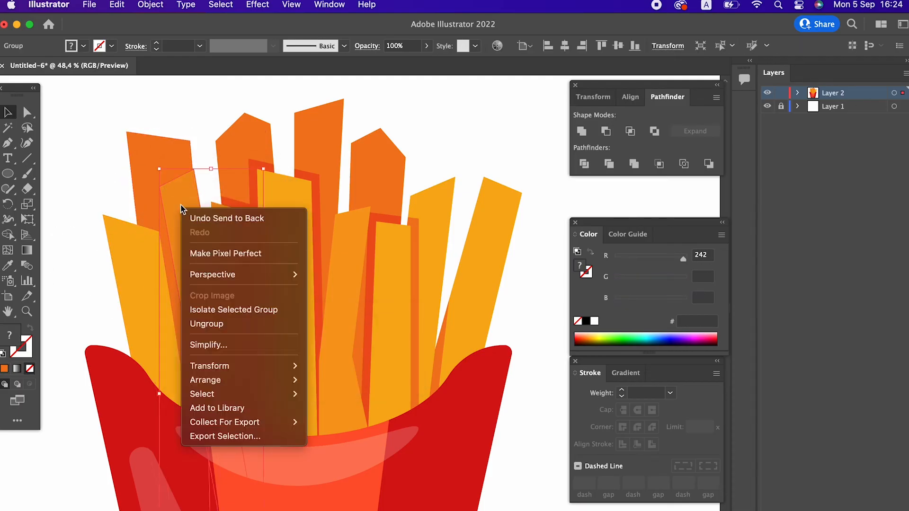
{"action": "left_click", "coordinate": [209, 320]}
{"action": "left_click", "coordinate": [106, 201]}
{"action": "left_click", "coordinate": [187, 197]}
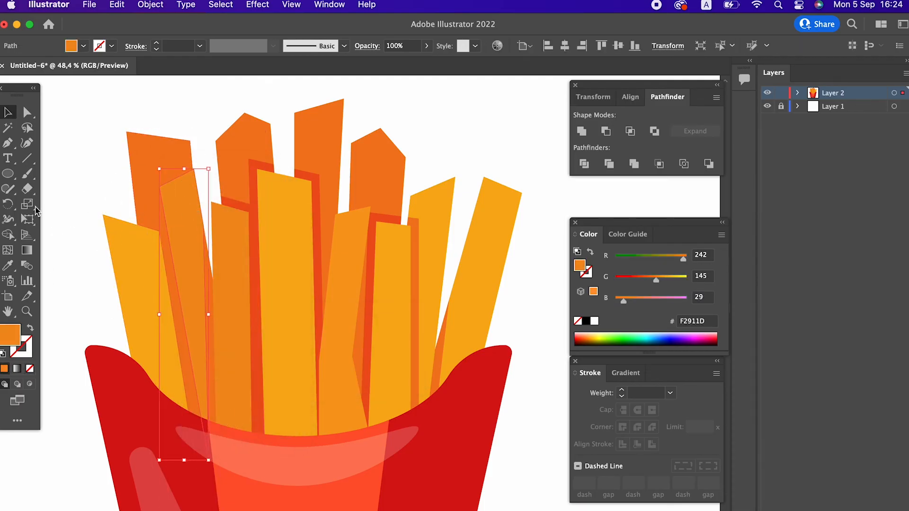
Offset the selected F2911D fry on the left by 15 px and fill the offset shape with the sampled shadow orange EF531D
{"action": "left_click", "coordinate": [135, 13]}
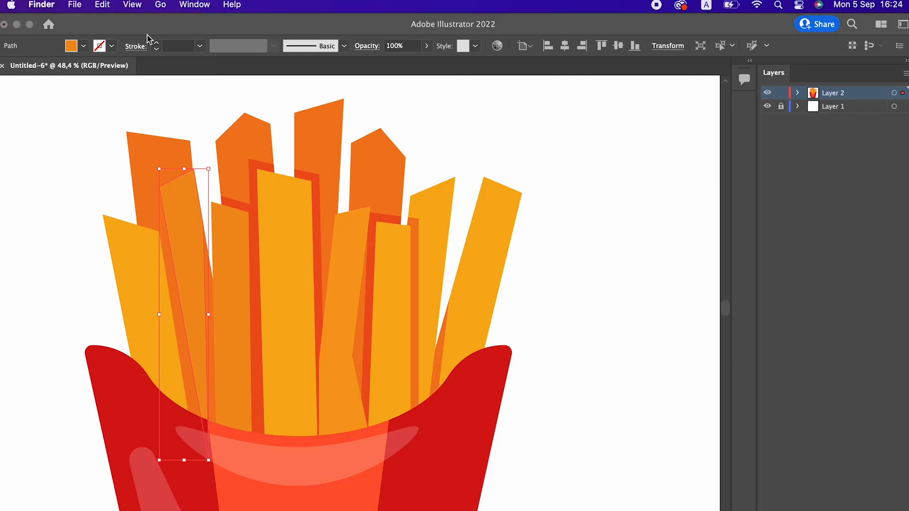
{"action": "left_click", "coordinate": [186, 212]}
{"action": "left_click", "coordinate": [144, 5]}
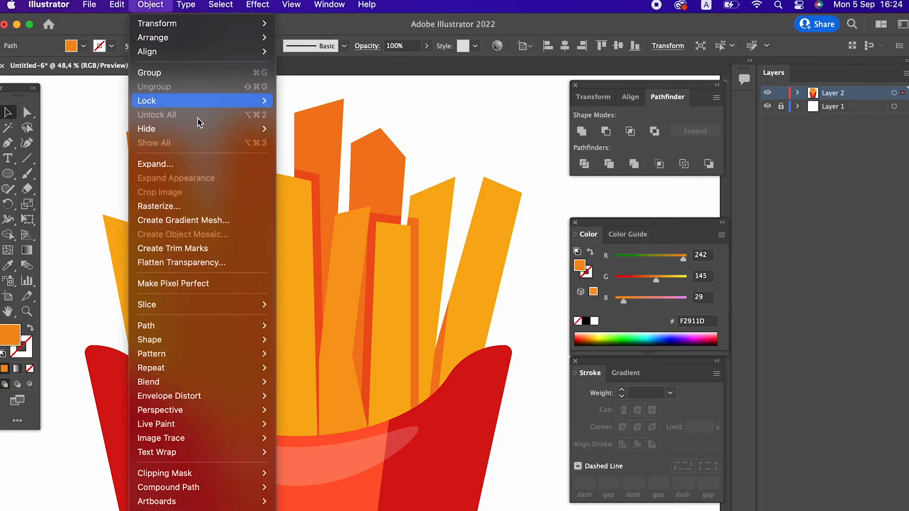
{"action": "mouse_move", "coordinate": [205, 329]}
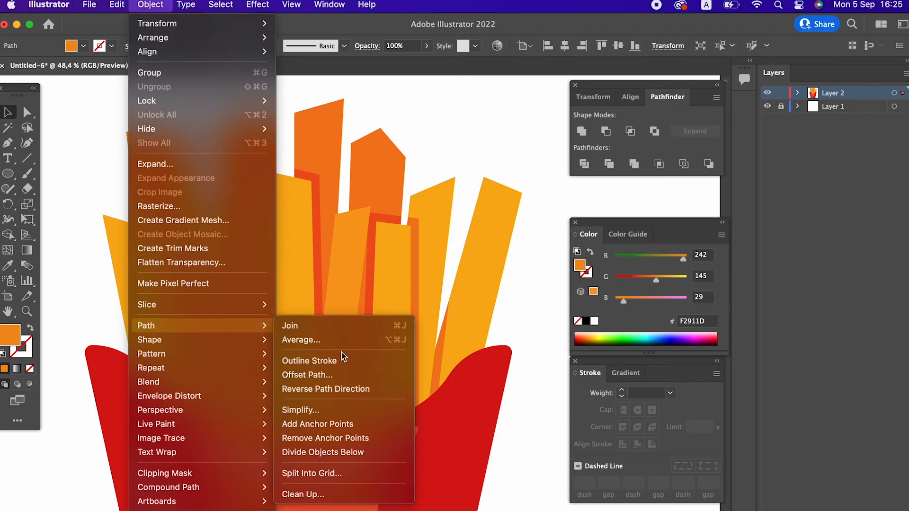
{"action": "left_click", "coordinate": [329, 374]}
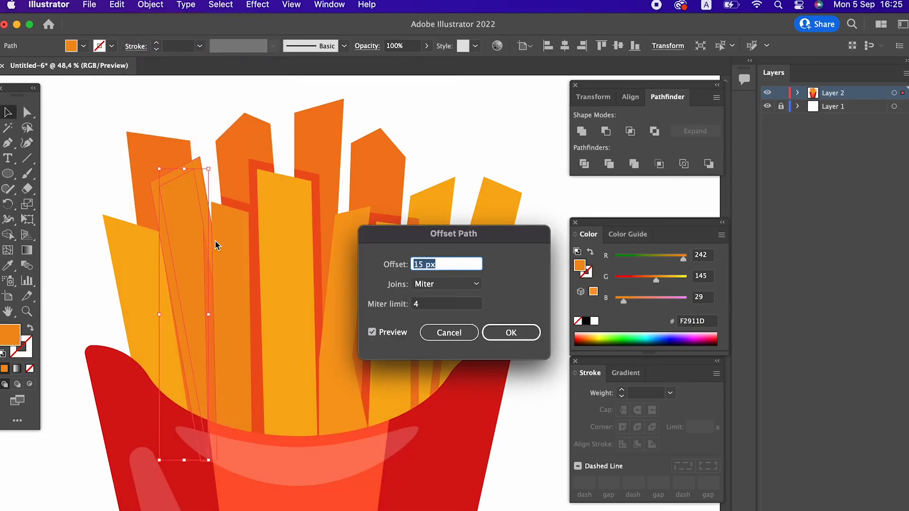
{"action": "left_click", "coordinate": [500, 333]}
{"action": "left_click", "coordinate": [10, 267]}
{"action": "left_click", "coordinate": [234, 196]}
Divide the new offset shape with the leftmost dark fry behind it and delete the piece lying outside that fry
{"action": "left_click", "coordinate": [13, 115]}
{"action": "left_click", "coordinate": [161, 143], "text": "shift"}
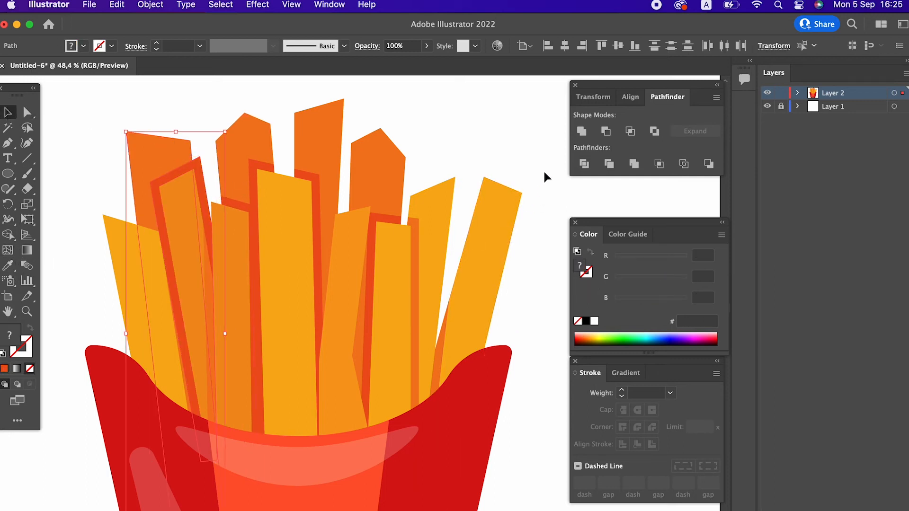
{"action": "left_click", "coordinate": [581, 165]}
{"action": "double_click", "coordinate": [173, 175]}
{"action": "left_click", "coordinate": [200, 178]}
{"action": "key", "text": "Delete"}
{"action": "double_click", "coordinate": [112, 181]}
Inside the group of the pointed dark fry left of centre, draw a four-cornered EF531D side face running down from its peak
{"action": "left_click_drag", "start_coordinate": [308, 211], "coordinate": [223, 213]}
{"action": "left_click_drag", "start_coordinate": [270, 219], "coordinate": [311, 254]}
{"action": "mouse_move", "coordinate": [398, 217]}
{"action": "left_mouse_down"}
{"action": "mouse_move", "coordinate": [373, 215]}
{"action": "mouse_move", "coordinate": [391, 222]}
{"action": "left_mouse_up"}
{"action": "left_click_drag", "start_coordinate": [385, 233], "coordinate": [411, 264]}
{"action": "left_click_drag", "start_coordinate": [352, 209], "coordinate": [242, 158]}
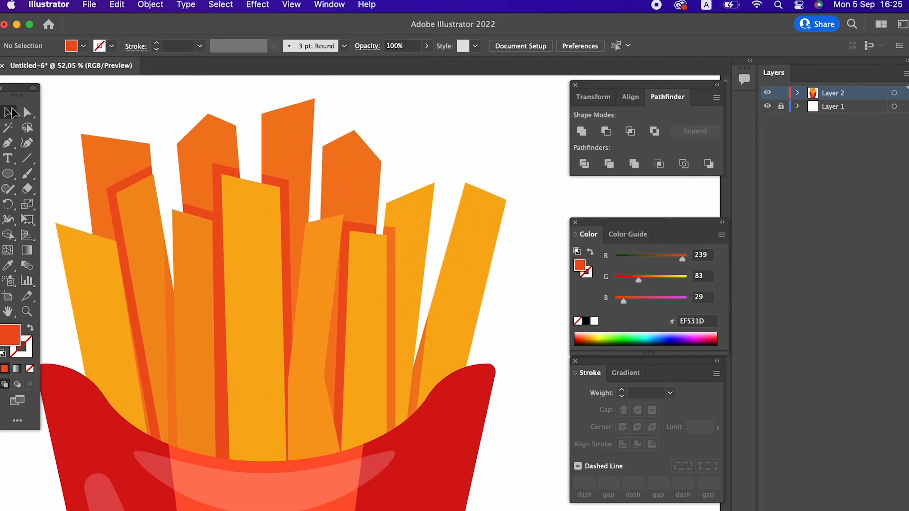
{"action": "double_click", "coordinate": [222, 137]}
{"action": "key", "text": "z"}
{"action": "left_click_drag", "start_coordinate": [219, 210], "coordinate": [243, 231]}
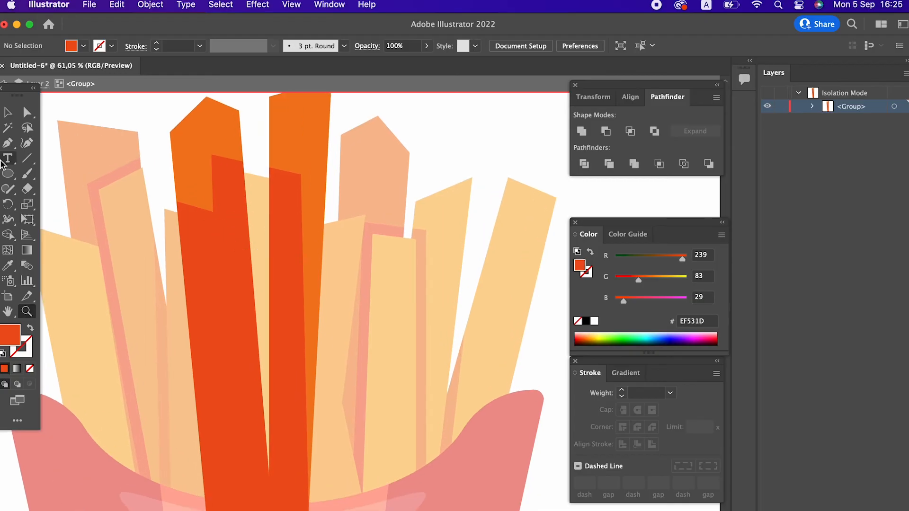
{"action": "left_click", "coordinate": [206, 96]}
{"action": "left_click", "coordinate": [213, 211]}
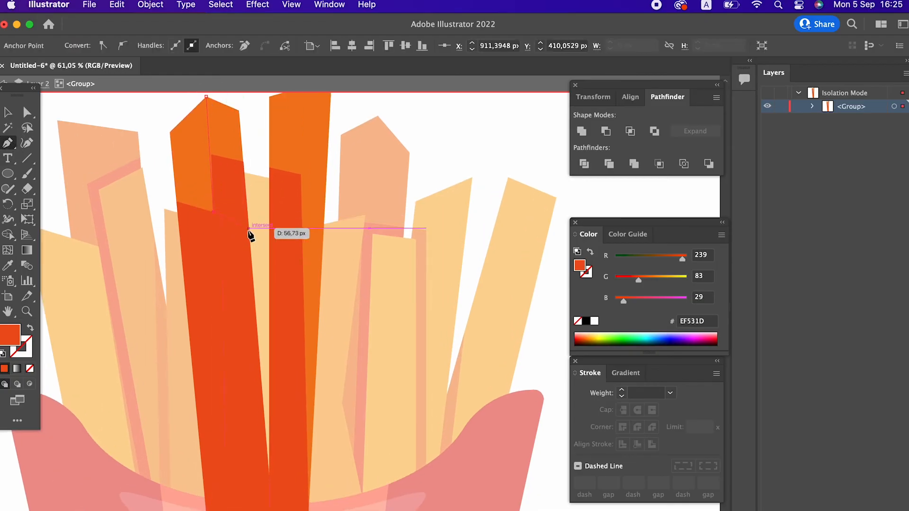
{"action": "left_click", "coordinate": [249, 229]}
{"action": "left_click", "coordinate": [239, 110]}
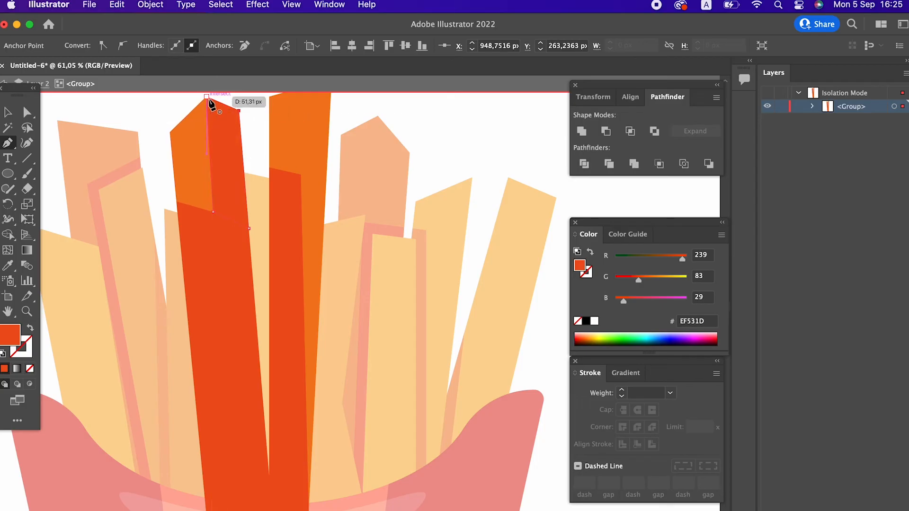
{"action": "key", "text": "z"}
{"action": "left_click_drag", "start_coordinate": [258, 185], "coordinate": [216, 207]}
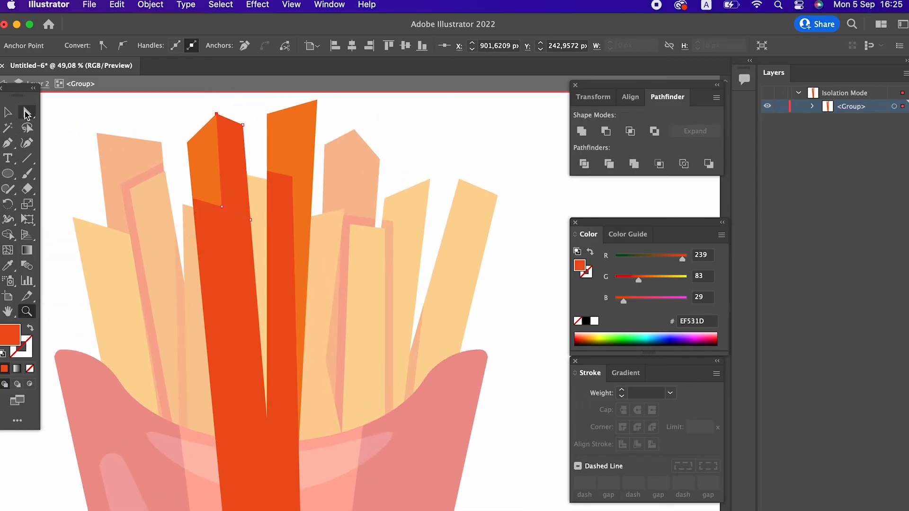
{"action": "key", "text": "v"}
{"action": "left_click", "coordinate": [407, 137]}
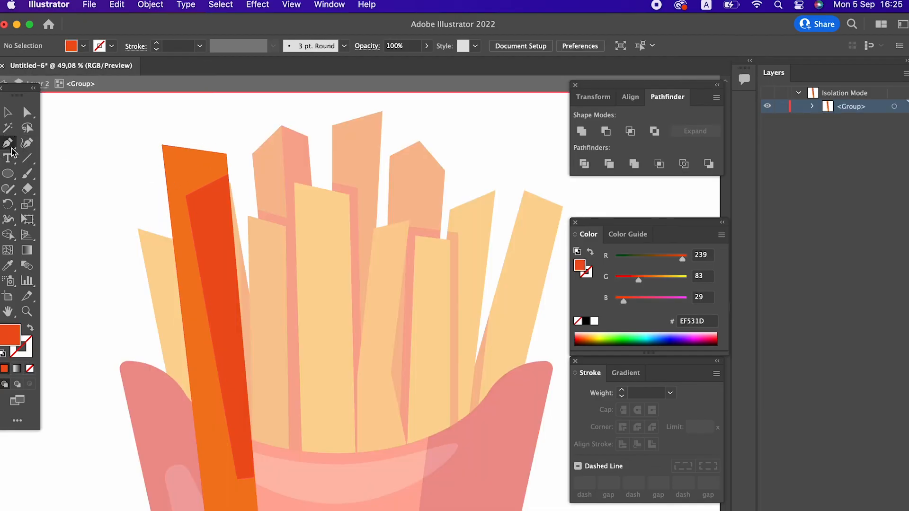
{"action": "left_click", "coordinate": [10, 146]}
{"action": "left_click", "coordinate": [20, 115]}
{"action": "double_click", "coordinate": [81, 119]}
Isolate the pointed F27C1C fry right of centre for editing
{"action": "key", "text": "z"}
{"action": "left_click_drag", "start_coordinate": [242, 166], "coordinate": [319, 209]}
{"action": "left_click", "coordinate": [8, 112]}
{"action": "double_click", "coordinate": [396, 199]}
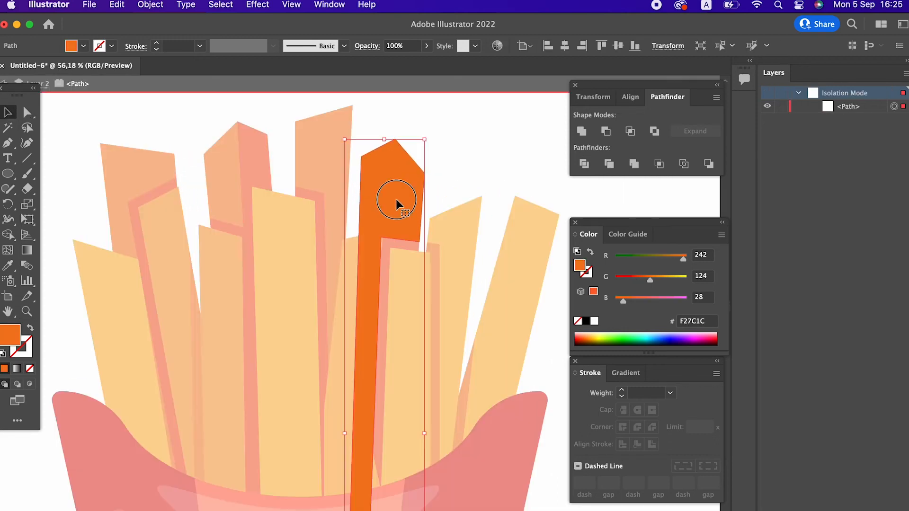
{"action": "left_click", "coordinate": [14, 149]}
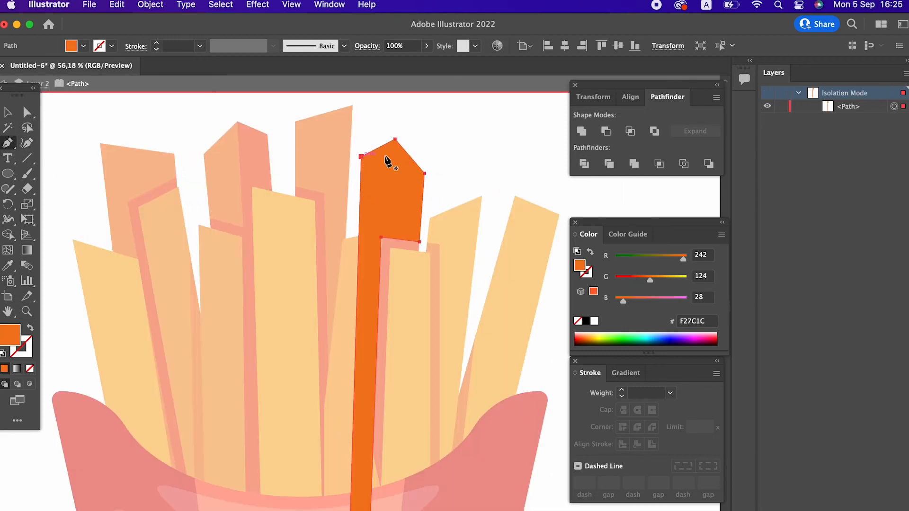
{"action": "left_click", "coordinate": [380, 280]}
{"action": "left_click", "coordinate": [396, 140]}
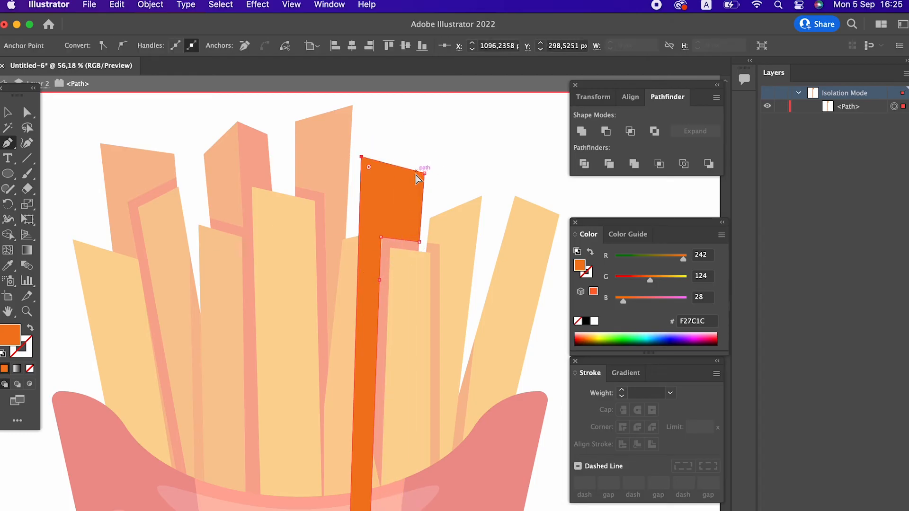
{"action": "key", "text": "super+z"}
Draw a four-cornered side face down from the isolated pointed fry's peak, fill it with sampled EF531D, and leave isolation
{"action": "left_click", "coordinate": [425, 375]}
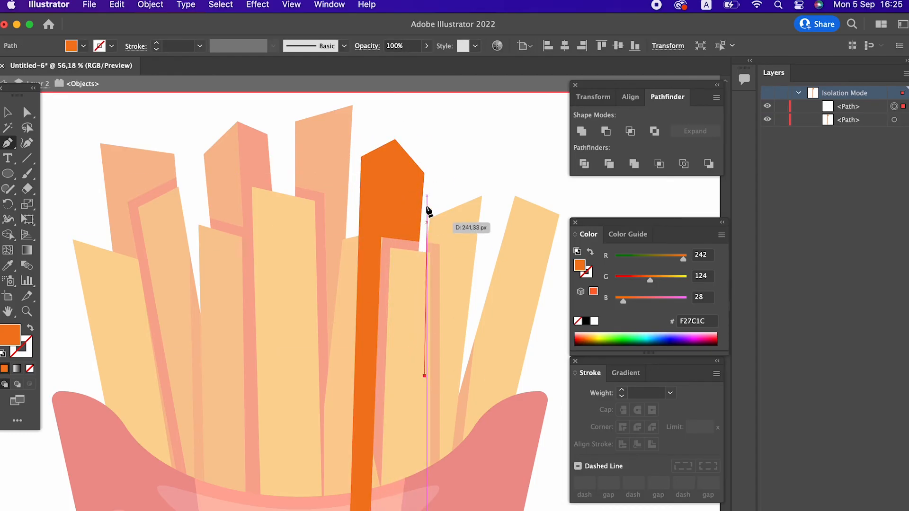
{"action": "left_click", "coordinate": [424, 173]}
{"action": "left_click", "coordinate": [395, 139]}
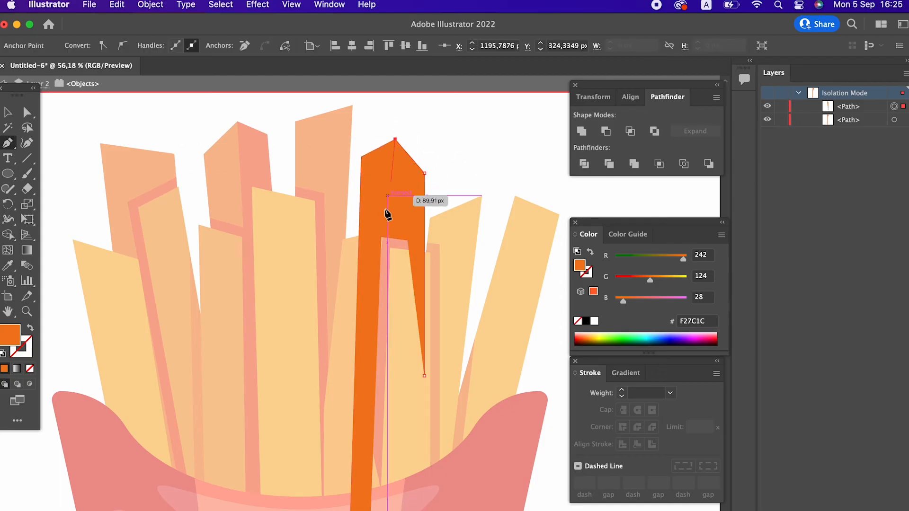
{"action": "left_click", "coordinate": [368, 362]}
{"action": "left_click", "coordinate": [424, 376]}
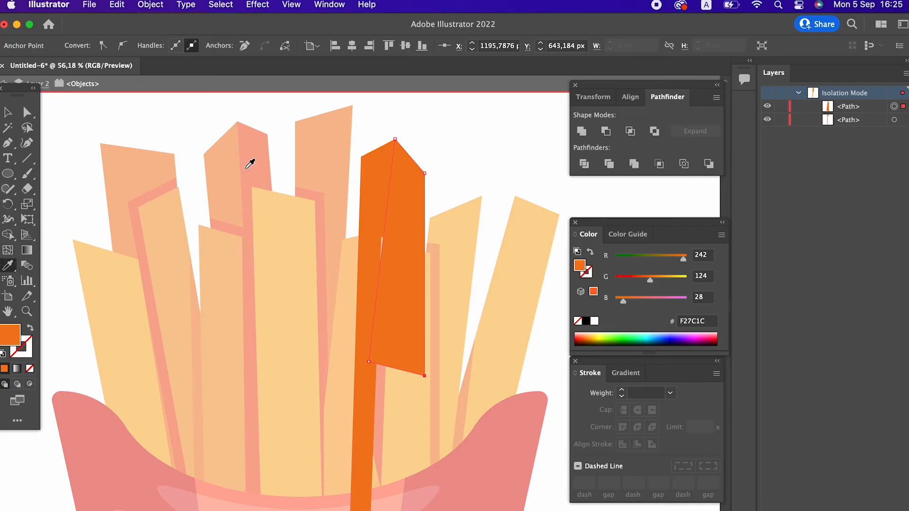
{"action": "left_click", "coordinate": [246, 168]}
{"action": "left_click", "coordinate": [9, 114]}
{"action": "double_click", "coordinate": [427, 114]}
Draw a six-cornered, slightly bent fry lying across the container's lower right corner and fill it with the sampled fry colour F9AE16
{"action": "key", "text": "z"}
{"action": "left_click_drag", "start_coordinate": [439, 116], "coordinate": [397, 267]}
{"action": "left_click_drag", "start_coordinate": [315, 313], "coordinate": [198, 265]}
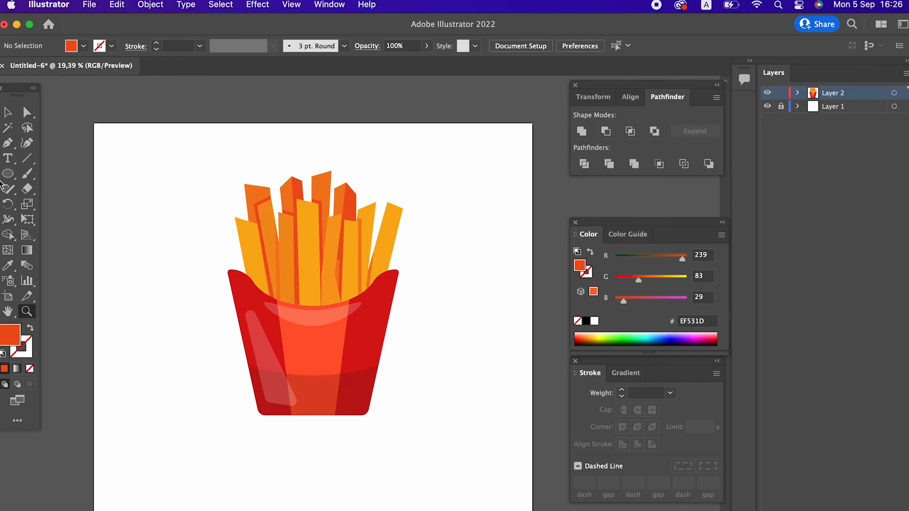
{"action": "left_click_drag", "start_coordinate": [331, 204], "coordinate": [214, 204]}
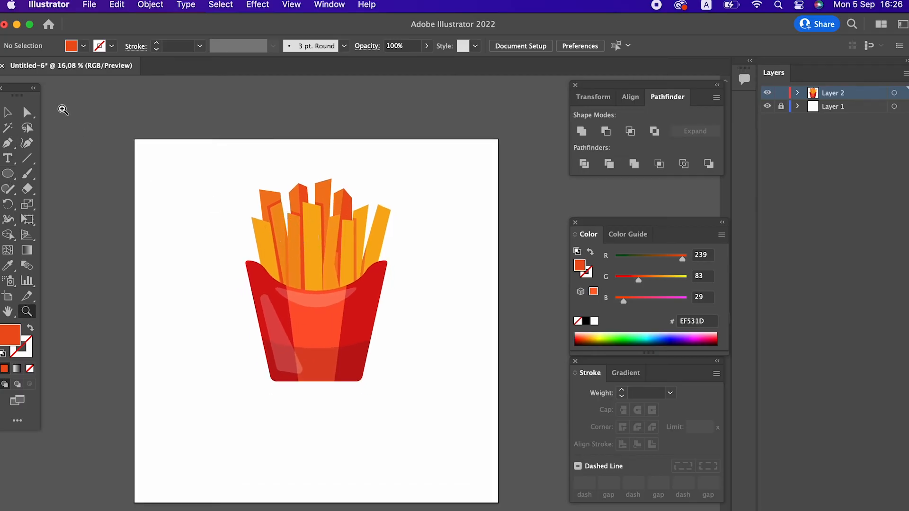
{"action": "key", "text": "z"}
{"action": "left_click_drag", "start_coordinate": [382, 405], "coordinate": [370, 427]}
{"action": "left_click_drag", "start_coordinate": [307, 423], "coordinate": [360, 424]}
{"action": "left_click", "coordinate": [261, 390]}
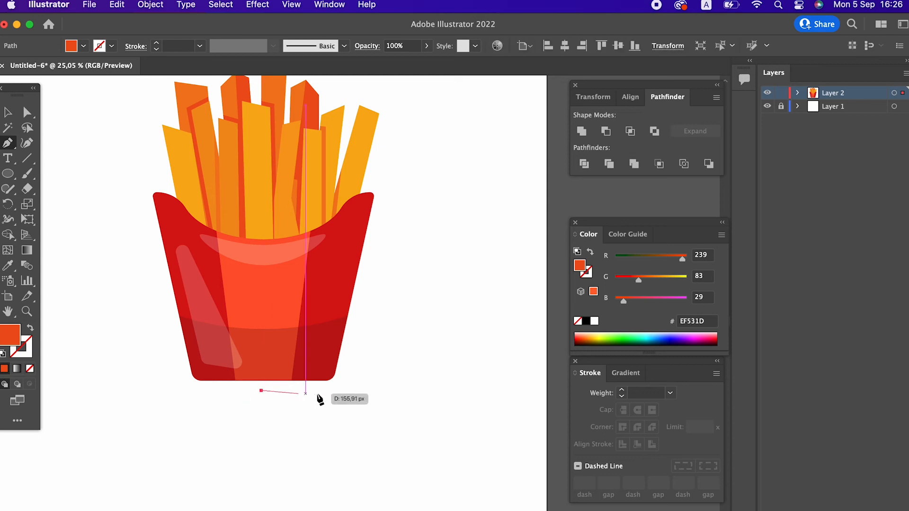
{"action": "left_click", "coordinate": [371, 375]}
{"action": "left_click", "coordinate": [452, 368]}
{"action": "left_click", "coordinate": [440, 342]}
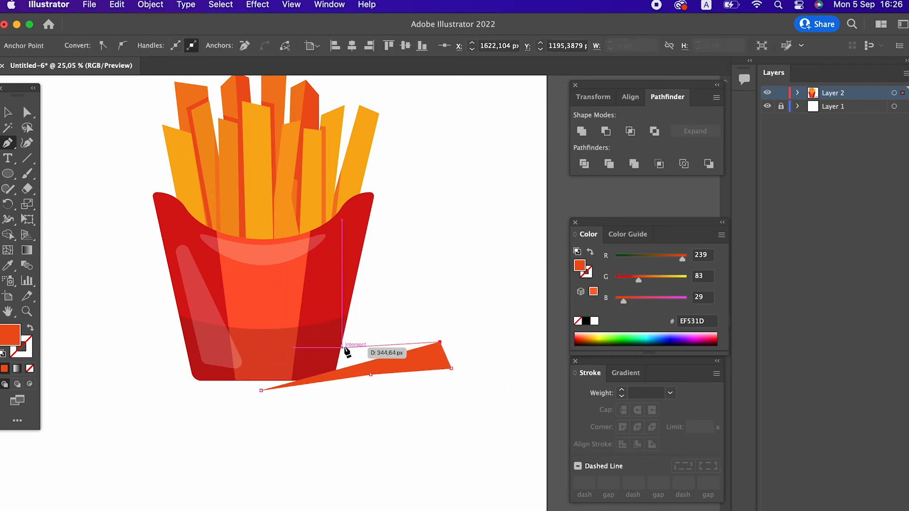
{"action": "left_click", "coordinate": [359, 345]}
{"action": "left_click", "coordinate": [250, 368]}
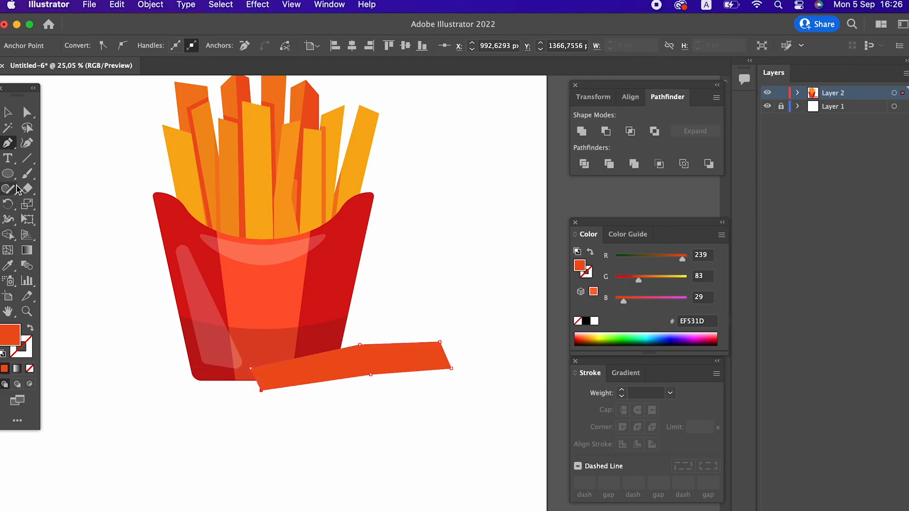
{"action": "left_click", "coordinate": [7, 268]}
{"action": "left_click", "coordinate": [198, 174]}
Slim the lying fry by moving its bend points and upper right corner, and shift the whole fry slightly down and right
{"action": "key", "text": "z"}
{"action": "left_click_drag", "start_coordinate": [438, 223], "coordinate": [387, 294]}
{"action": "left_click", "coordinate": [22, 113]}
{"action": "left_click_drag", "start_coordinate": [504, 282], "coordinate": [517, 300]}
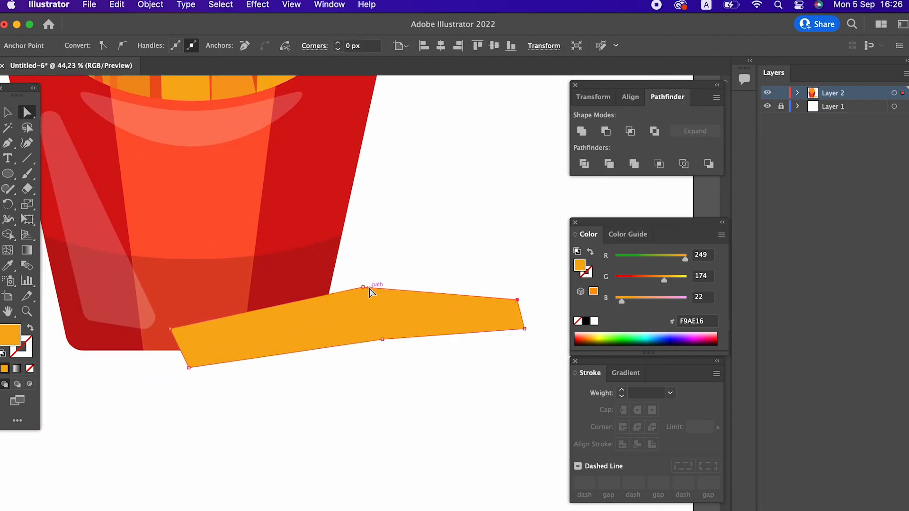
{"action": "left_click_drag", "start_coordinate": [362, 289], "coordinate": [380, 304]}
{"action": "left_click_drag", "start_coordinate": [382, 339], "coordinate": [381, 335]}
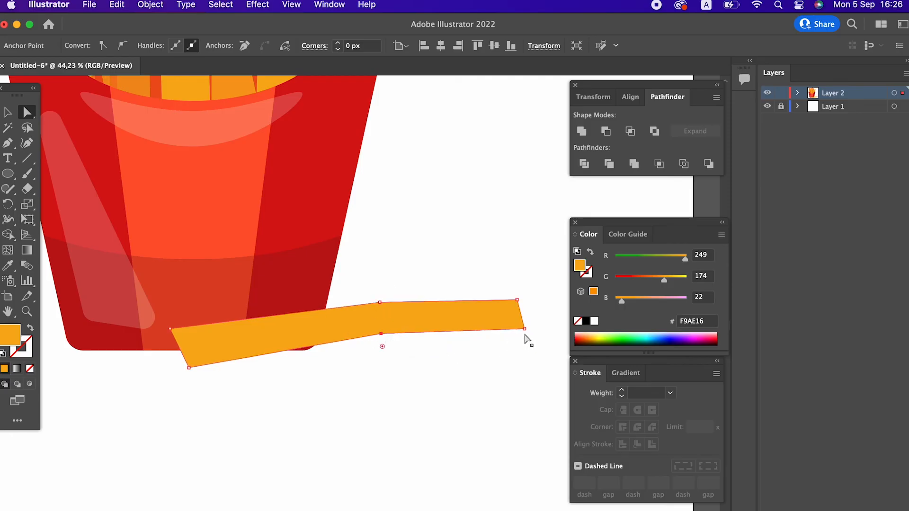
{"action": "left_click_drag", "start_coordinate": [475, 322], "coordinate": [481, 329]}
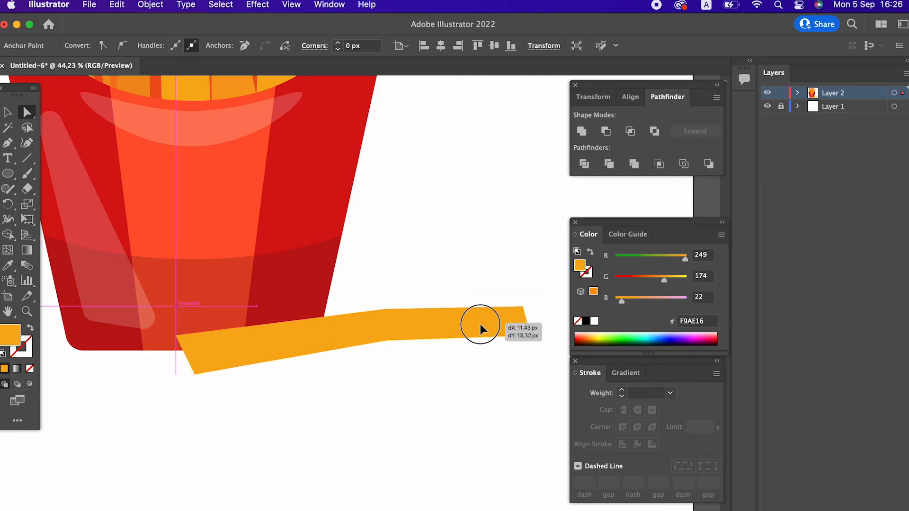
Draw a five-sided end face over the left tip of the lying fry with the Pen tool
{"action": "key", "text": "z"}
{"action": "left_click_drag", "start_coordinate": [318, 343], "coordinate": [363, 357]}
{"action": "scroll", "coordinate": [364, 357], "scroll_direction": "down", "scroll_amount": 1}
{"action": "left_click_drag", "start_coordinate": [184, 314], "coordinate": [244, 326]}
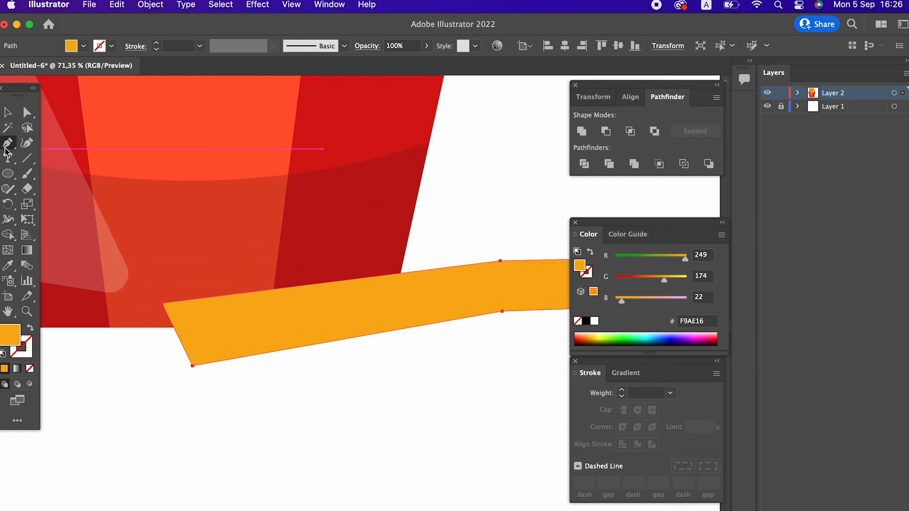
{"action": "left_click", "coordinate": [170, 366]}
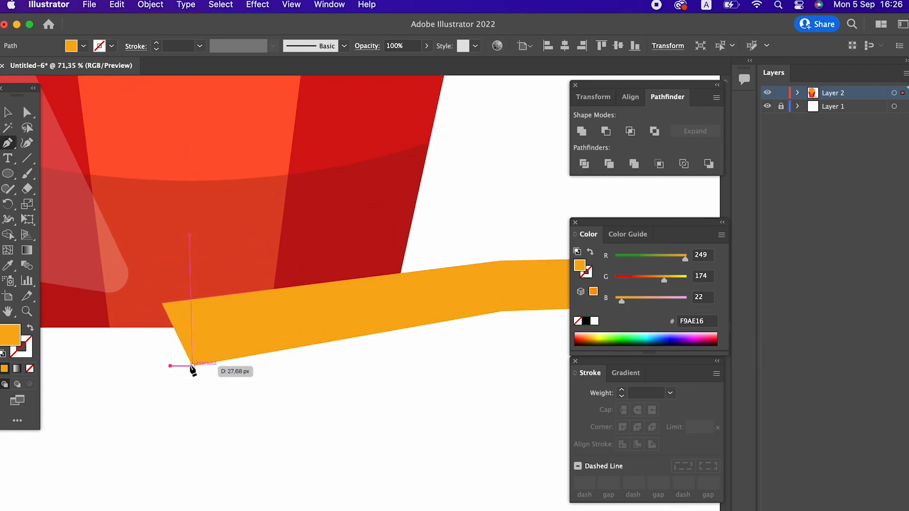
{"action": "left_click", "coordinate": [192, 366]}
{"action": "left_click", "coordinate": [208, 322]}
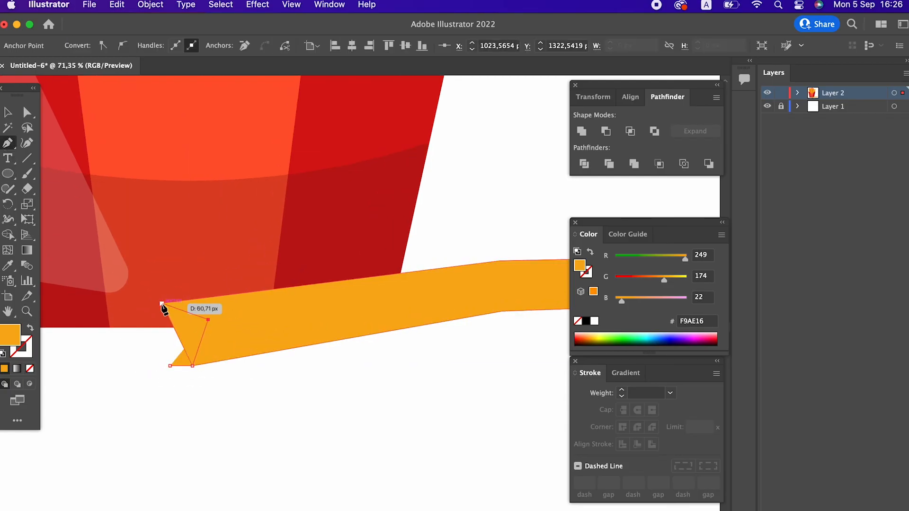
{"action": "left_click", "coordinate": [149, 339]}
{"action": "left_click", "coordinate": [170, 366]}
Fill the lying fry's end face with the lighter yellow F7CC19
{"action": "key", "text": "z"}
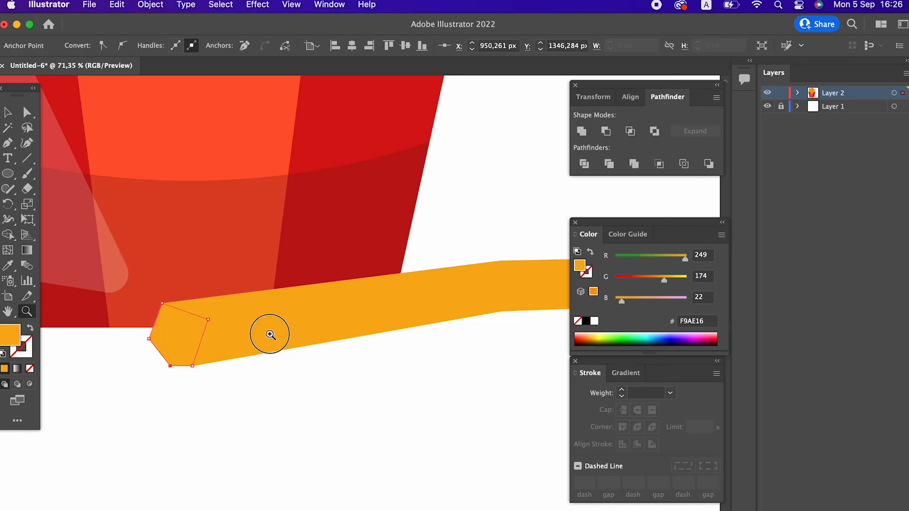
{"action": "left_click_drag", "start_coordinate": [270, 335], "coordinate": [162, 345]}
{"action": "double_click", "coordinate": [6, 342]}
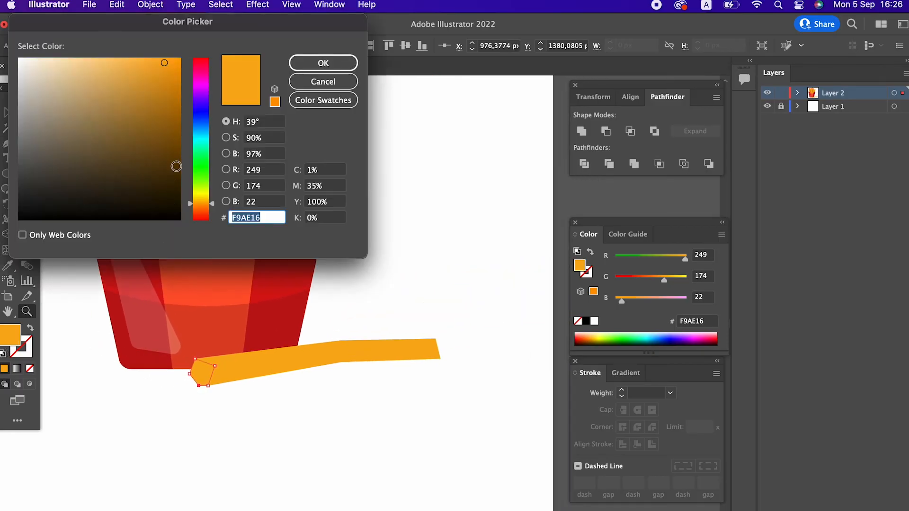
{"action": "left_click_drag", "start_coordinate": [200, 203], "coordinate": [199, 197]}
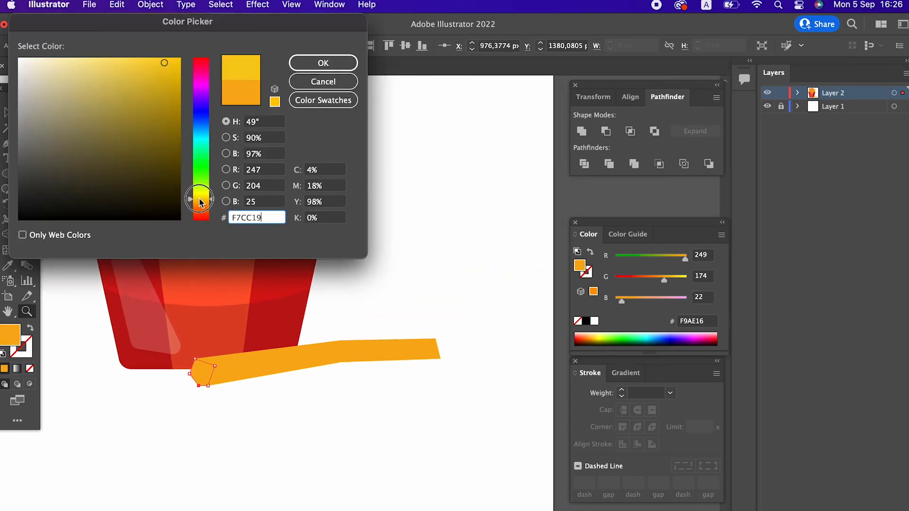
{"action": "left_click", "coordinate": [324, 63]}
Draw a six-cornered side face along the lower edge of the lying fry with the Pen tool, following its bend
{"action": "left_click_drag", "start_coordinate": [274, 232], "coordinate": [293, 341]}
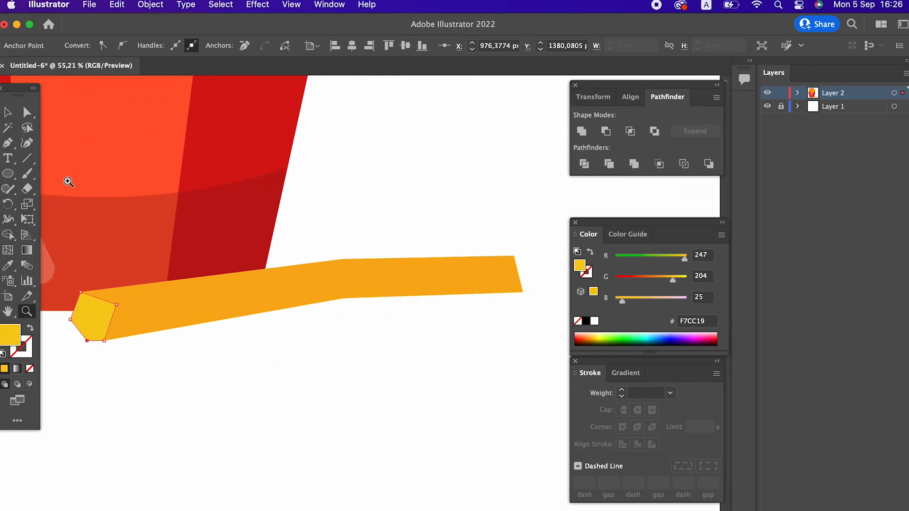
{"action": "left_click", "coordinate": [11, 145]}
{"action": "left_click", "coordinate": [523, 292]}
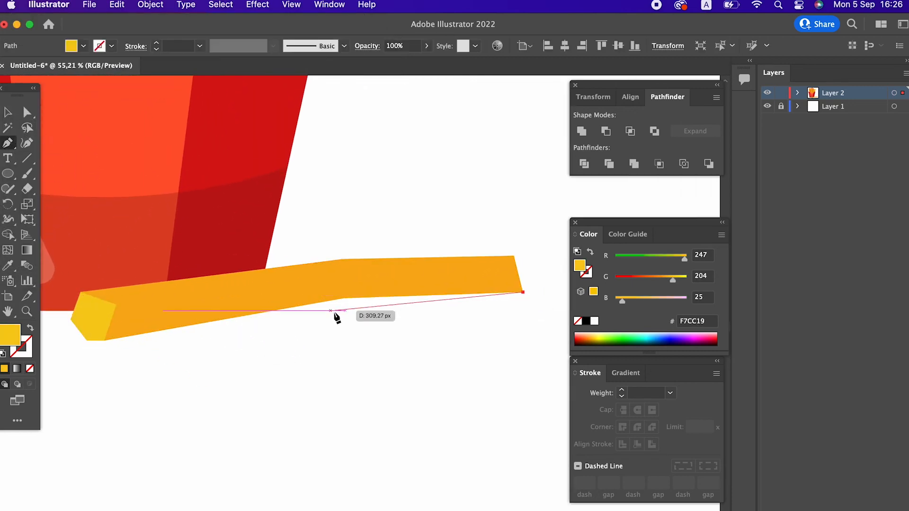
{"action": "left_click", "coordinate": [344, 298]}
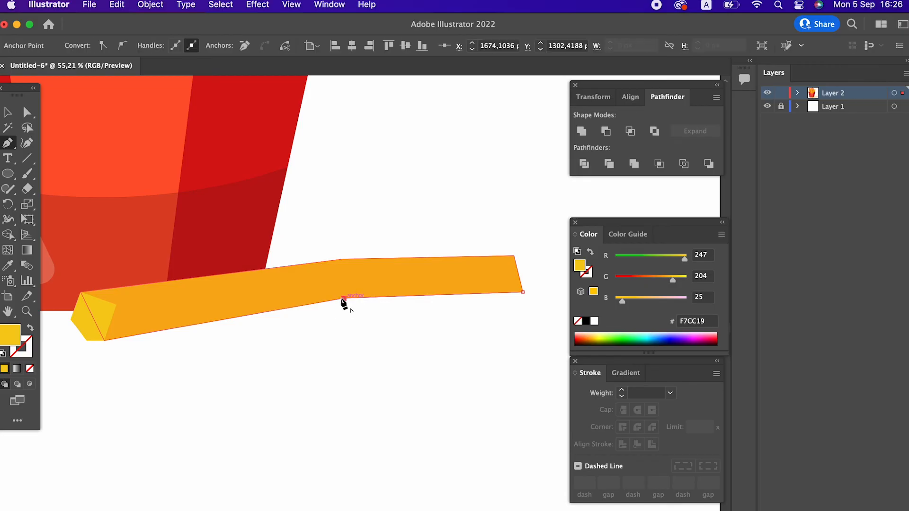
{"action": "left_click", "coordinate": [104, 340]}
{"action": "left_click", "coordinate": [117, 305]}
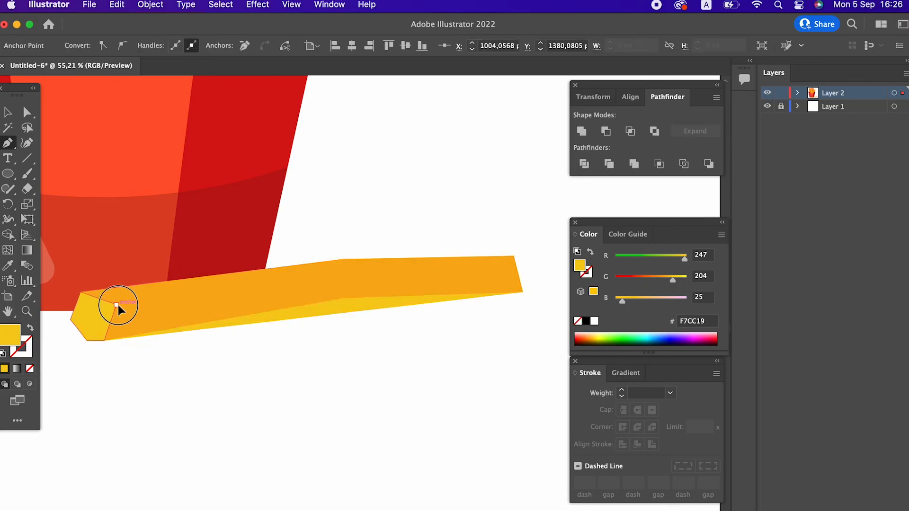
{"action": "left_click", "coordinate": [340, 276]}
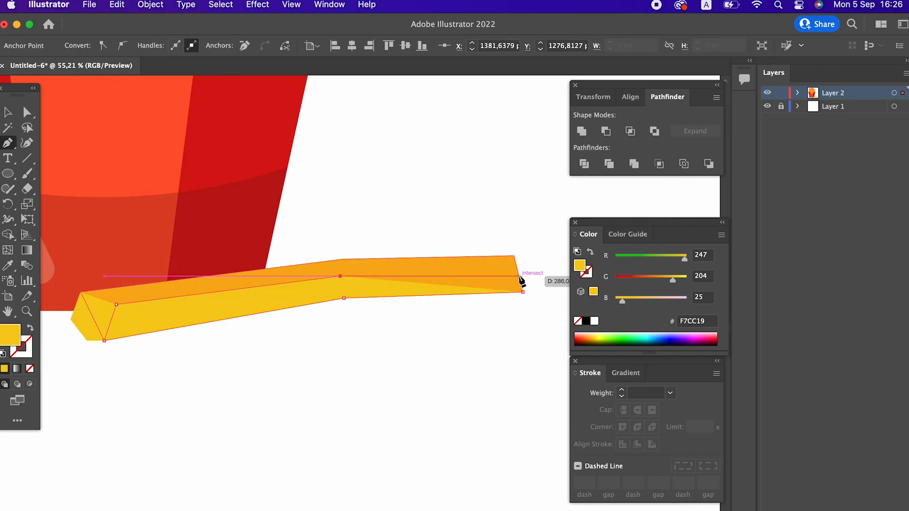
{"action": "left_click", "coordinate": [529, 270]}
{"action": "left_click", "coordinate": [522, 292]}
Fill the lying fry's side face with the darker orange F27C1C sampled from the fries in the container
{"action": "key", "text": "z"}
{"action": "left_click_drag", "start_coordinate": [522, 296], "coordinate": [407, 389]}
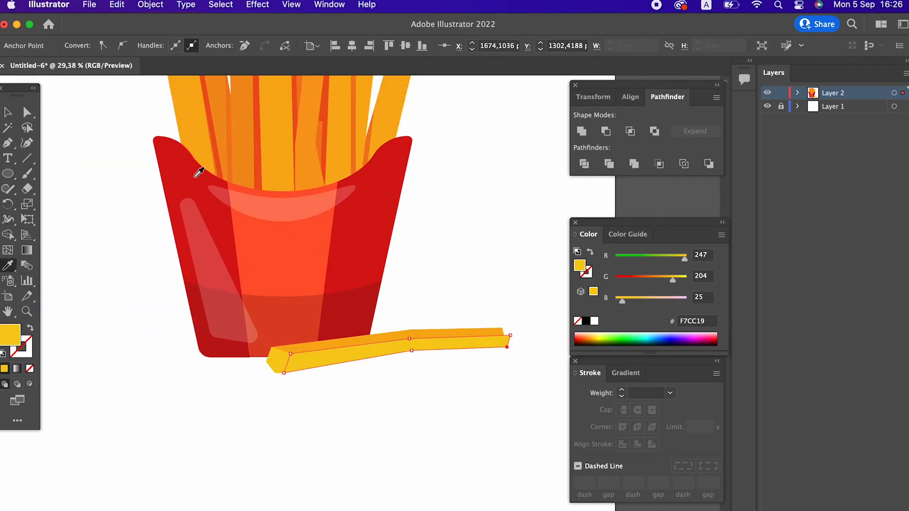
{"action": "left_click", "coordinate": [228, 117]}
Draw a thin F27C1C triangle from the lying fry's upper bend point to its far right tip
{"action": "key", "text": "z"}
{"action": "left_click_drag", "start_coordinate": [379, 270], "coordinate": [453, 364]}
{"action": "key", "text": "space"}
{"action": "left_click_drag", "start_coordinate": [476, 371], "coordinate": [373, 353]}
{"action": "left_click", "coordinate": [9, 144]}
{"action": "left_click", "coordinate": [319, 284]}
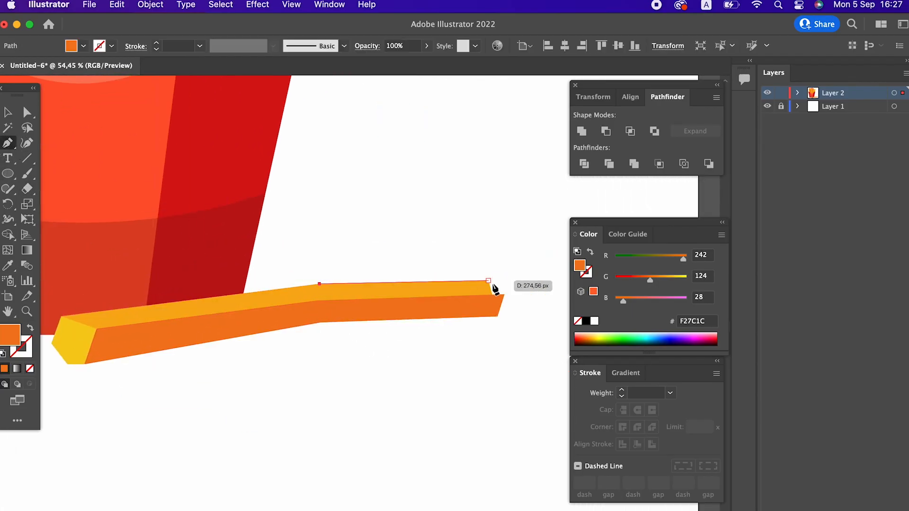
{"action": "left_click", "coordinate": [488, 280]}
{"action": "left_click", "coordinate": [504, 295]}
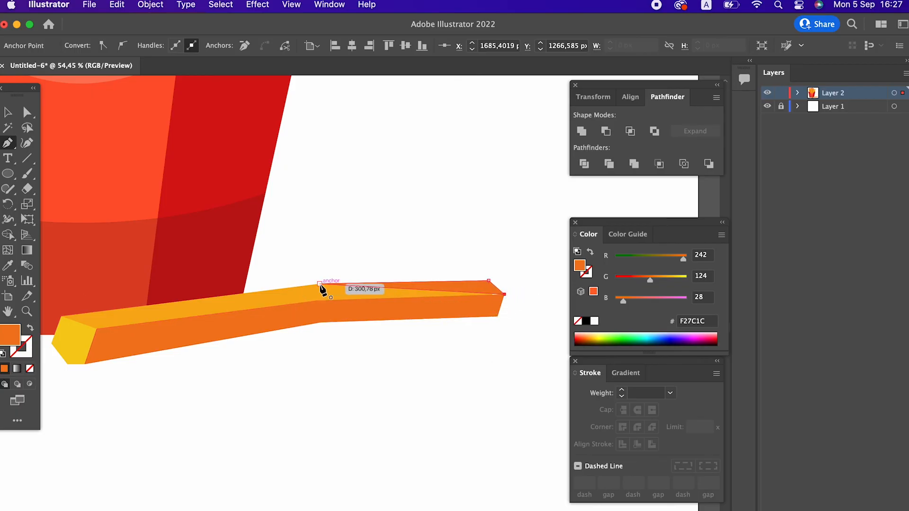
{"action": "left_click", "coordinate": [320, 284]}
Select all parts of the lying fry and group them
{"action": "key", "text": "z"}
{"action": "left_click_drag", "start_coordinate": [475, 305], "coordinate": [332, 384]}
{"action": "left_click_drag", "start_coordinate": [285, 326], "coordinate": [328, 368]}
{"action": "left_click_drag", "start_coordinate": [255, 365], "coordinate": [324, 375]}
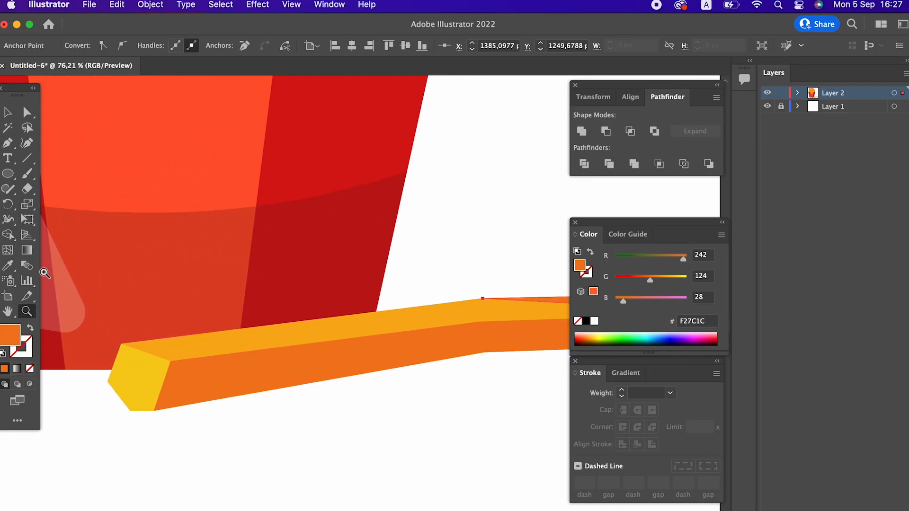
{"action": "left_click_drag", "start_coordinate": [276, 299], "coordinate": [273, 381]}
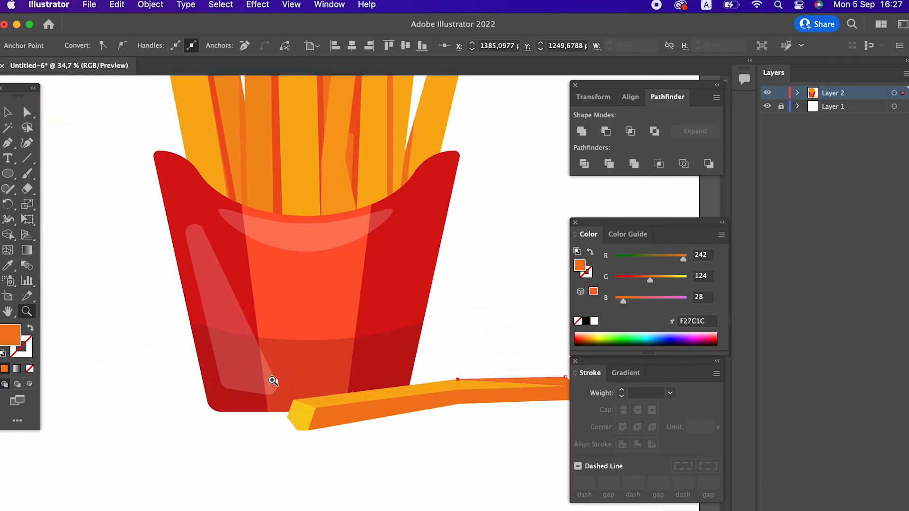
{"action": "scroll", "coordinate": [196, 294], "scroll_direction": "down", "scroll_amount": 2}
{"action": "scroll", "coordinate": [196, 294], "scroll_direction": "right", "scroll_amount": 2}
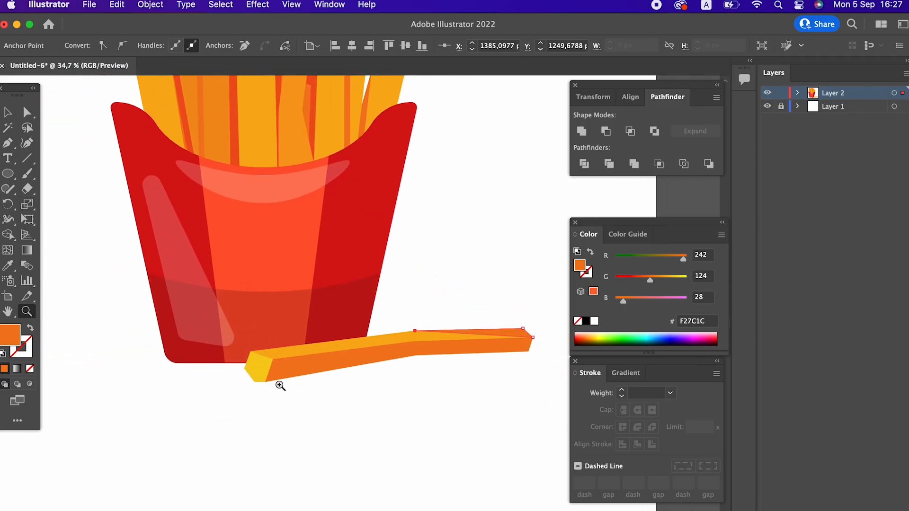
{"action": "left_click", "coordinate": [9, 116]}
{"action": "left_click_drag", "start_coordinate": [533, 406], "coordinate": [369, 358]}
{"action": "right_click", "coordinate": [333, 350]}
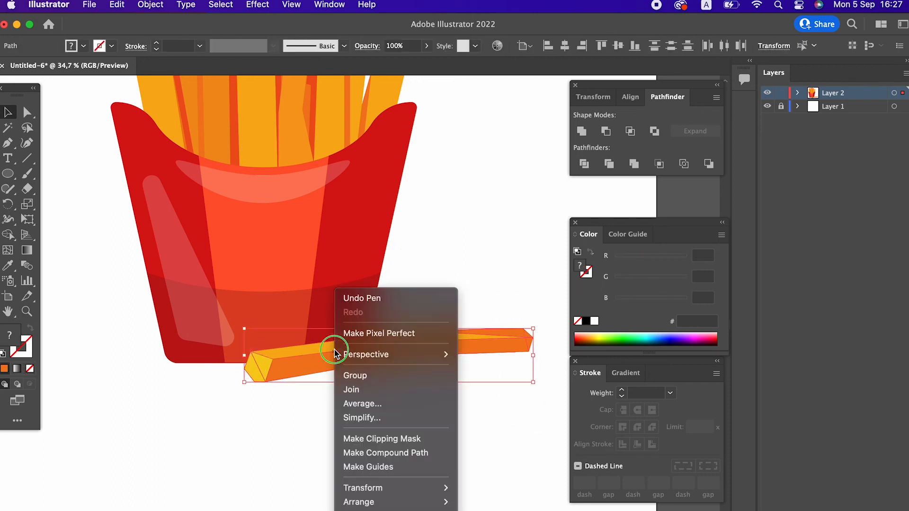
{"action": "left_click", "coordinate": [391, 374]}
Copy the lying fry group, paste it in back, and move the copy to the container's lower left side
{"action": "scroll", "coordinate": [366, 338], "scroll_direction": "up", "scroll_amount": 4}
{"action": "key", "text": "z"}
{"action": "left_click_drag", "start_coordinate": [372, 369], "coordinate": [365, 426]}
{"action": "key", "text": "v"}
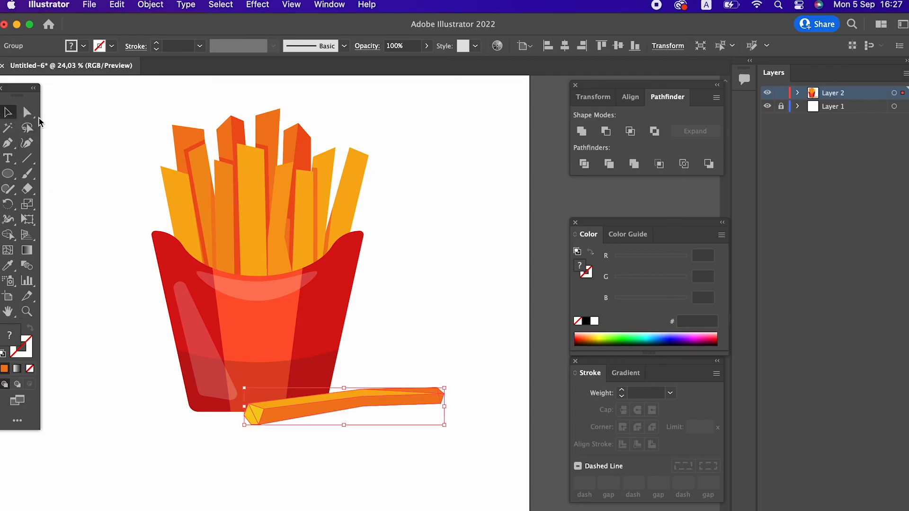
{"action": "left_click", "coordinate": [117, 4]}
{"action": "left_click", "coordinate": [164, 72]}
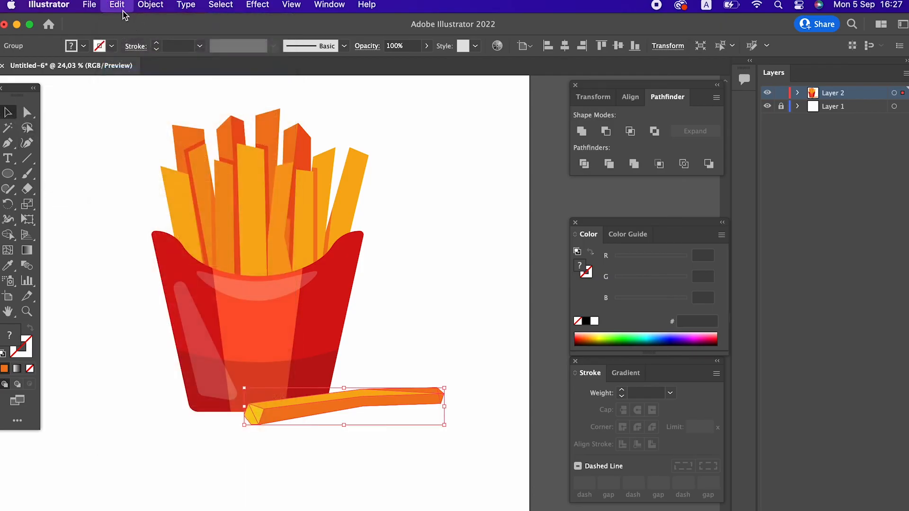
{"action": "left_click", "coordinate": [116, 4]}
{"action": "left_click", "coordinate": [180, 115]}
{"action": "left_click_drag", "start_coordinate": [370, 397], "coordinate": [207, 358]}
Send the left fry copy behind the container and shift it right so only its left end sticks out
{"action": "right_click", "coordinate": [131, 400]}
{"action": "left_click", "coordinate": [199, 422]}
{"action": "right_click", "coordinate": [132, 399]}
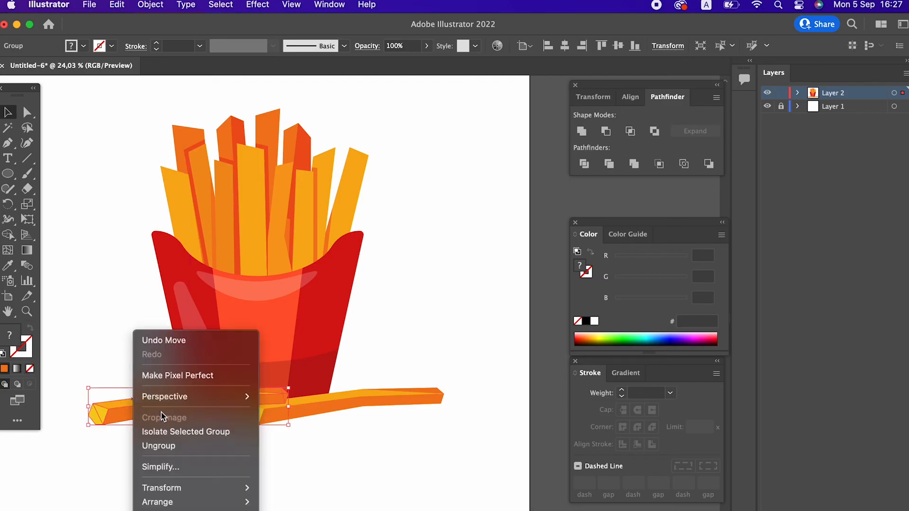
{"action": "mouse_move", "coordinate": [229, 505]}
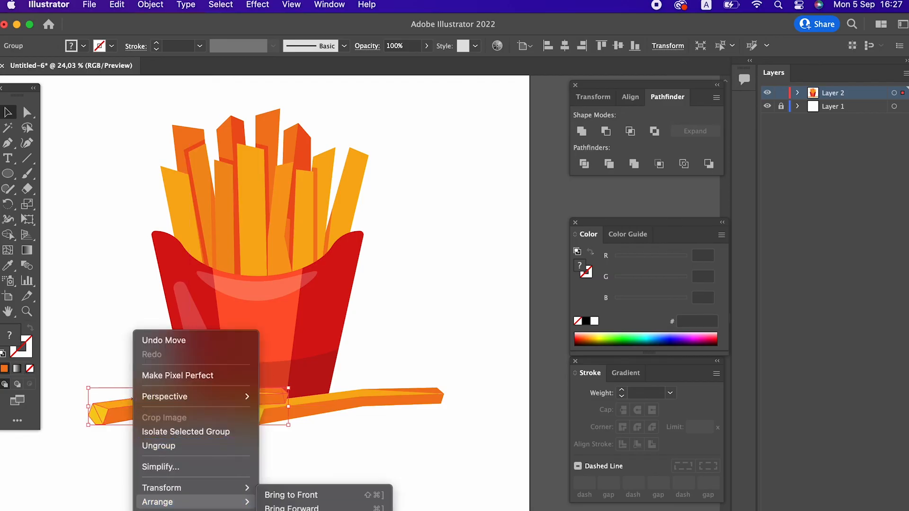
{"action": "left_click", "coordinate": [288, 510]}
{"action": "key", "text": "z"}
{"action": "left_click_drag", "start_coordinate": [193, 505], "coordinate": [229, 504]}
{"action": "scroll", "coordinate": [227, 473], "scroll_direction": "up", "scroll_amount": 2}
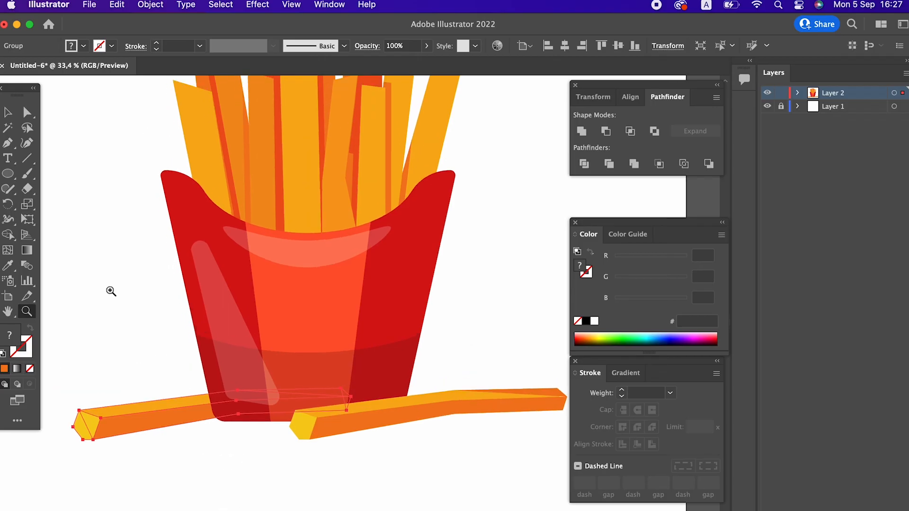
{"action": "left_click", "coordinate": [9, 114]}
{"action": "left_click_drag", "start_coordinate": [136, 419], "coordinate": [175, 408]}
Reshape the left fry's end face into a four-sided shape by adjusting its lower left corner points
{"action": "key", "text": "z"}
{"action": "left_click_drag", "start_coordinate": [125, 439], "coordinate": [328, 499]}
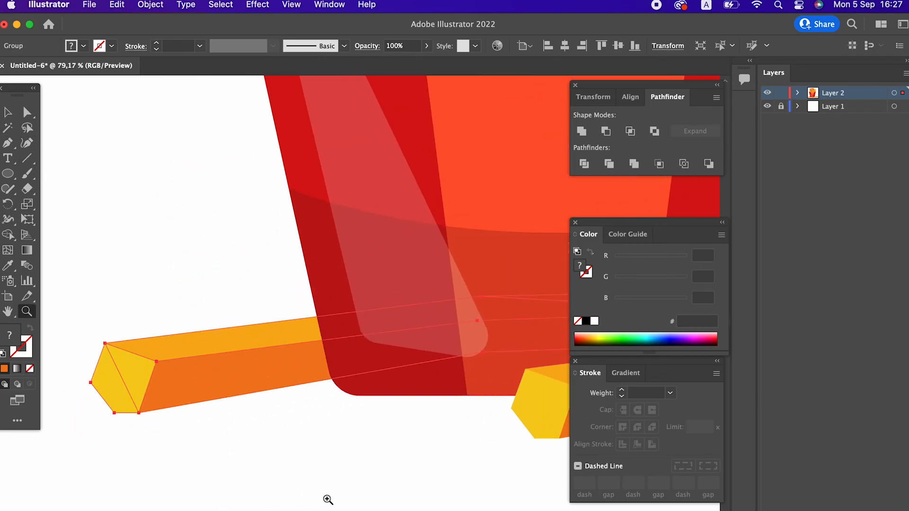
{"action": "left_click", "coordinate": [27, 113]}
{"action": "left_click_drag", "start_coordinate": [114, 412], "coordinate": [112, 394]}
{"action": "key", "text": "z"}
{"action": "left_click_drag", "start_coordinate": [227, 333], "coordinate": [222, 367]}
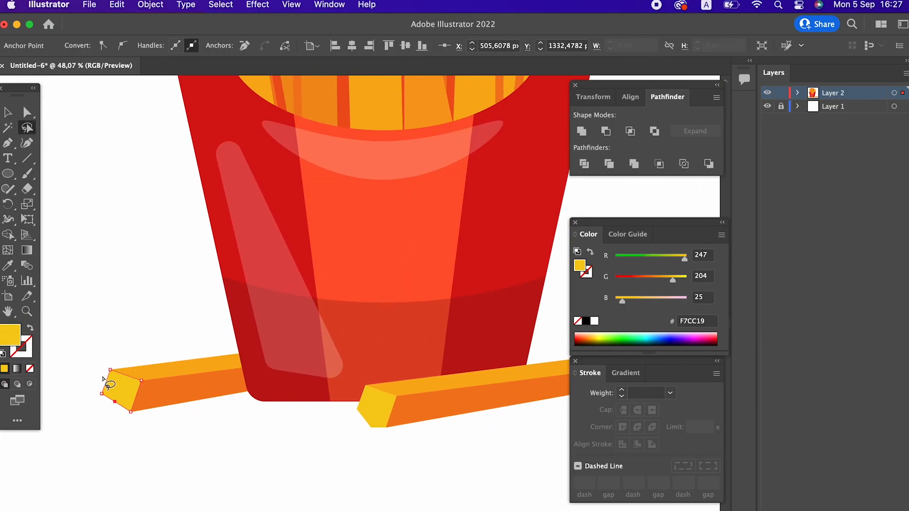
{"action": "left_click_drag", "start_coordinate": [101, 393], "coordinate": [129, 412]}
{"action": "left_click", "coordinate": [114, 402]}
Reflect a copy of the left fry across the horizontal axis and place it behind the container's lower right side, tilted upward
{"action": "left_click_drag", "start_coordinate": [269, 383], "coordinate": [96, 396]}
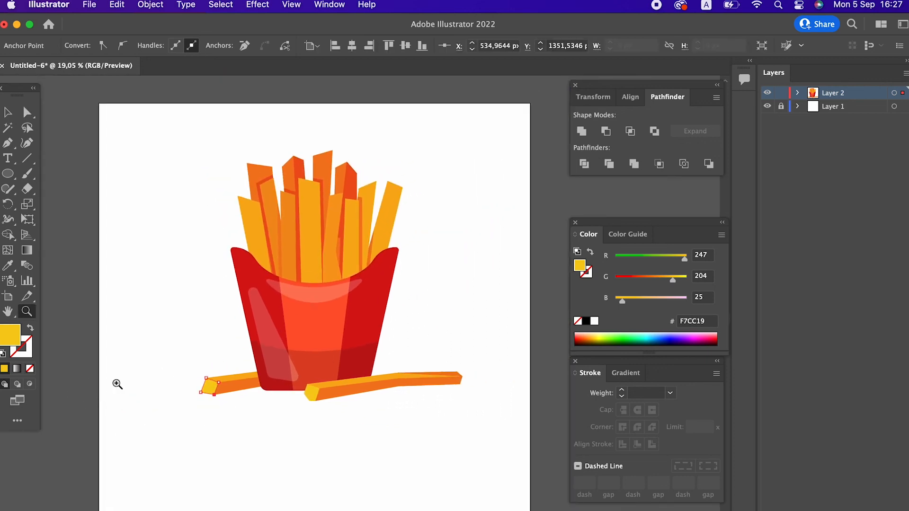
{"action": "left_click_drag", "start_coordinate": [255, 367], "coordinate": [268, 380]}
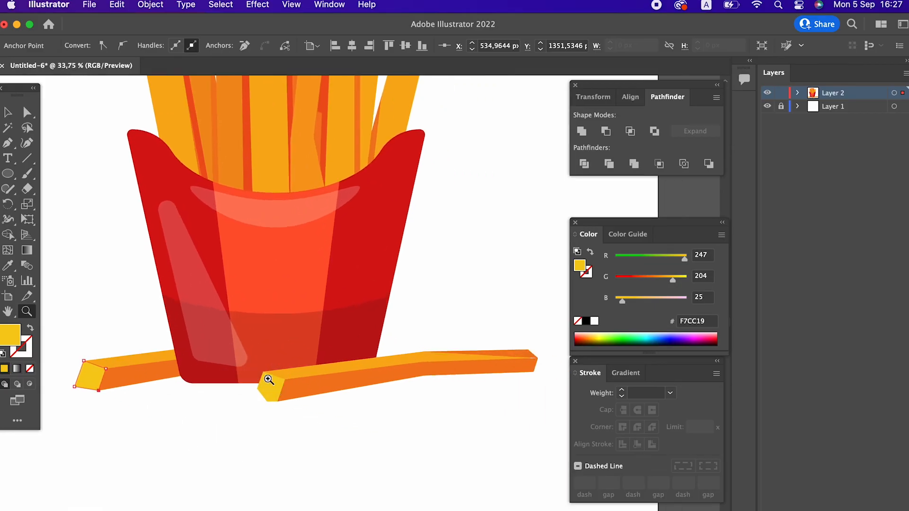
{"action": "left_click", "coordinate": [131, 365]}
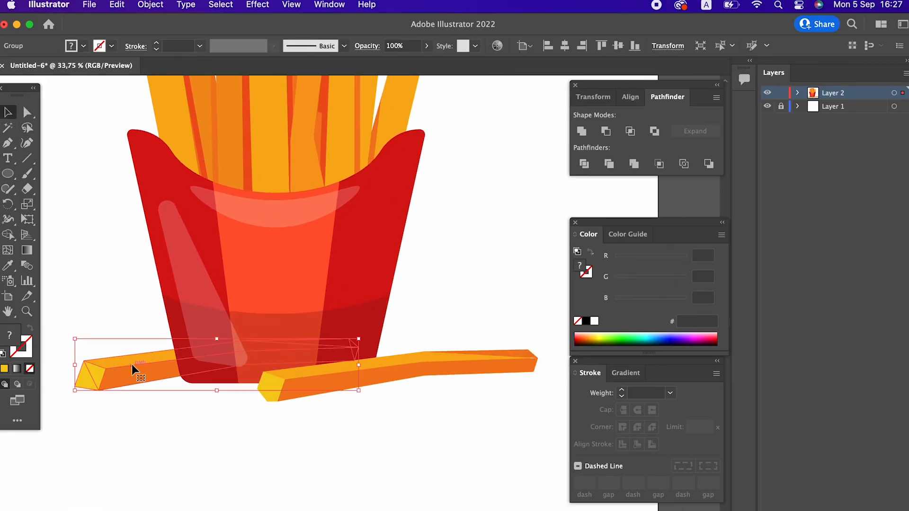
{"action": "right_click", "coordinate": [135, 365]}
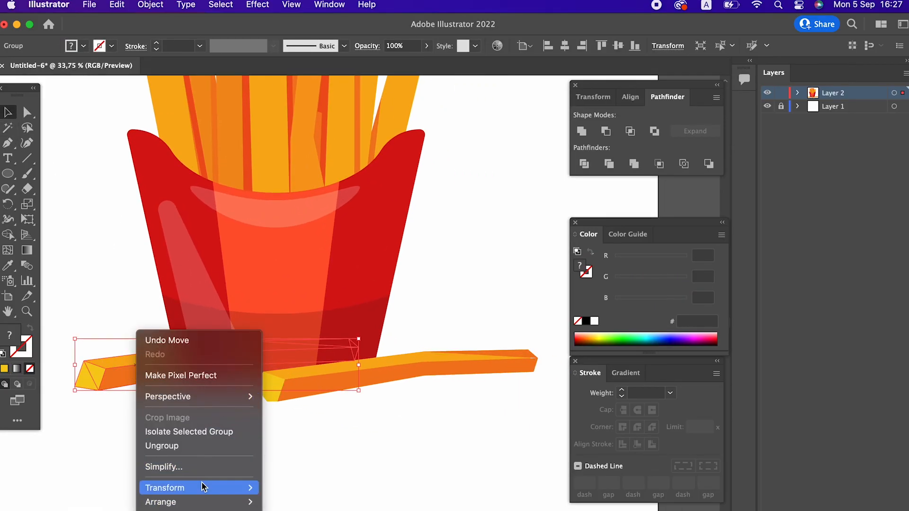
{"action": "mouse_move", "coordinate": [203, 488]}
{"action": "left_click", "coordinate": [284, 488]}
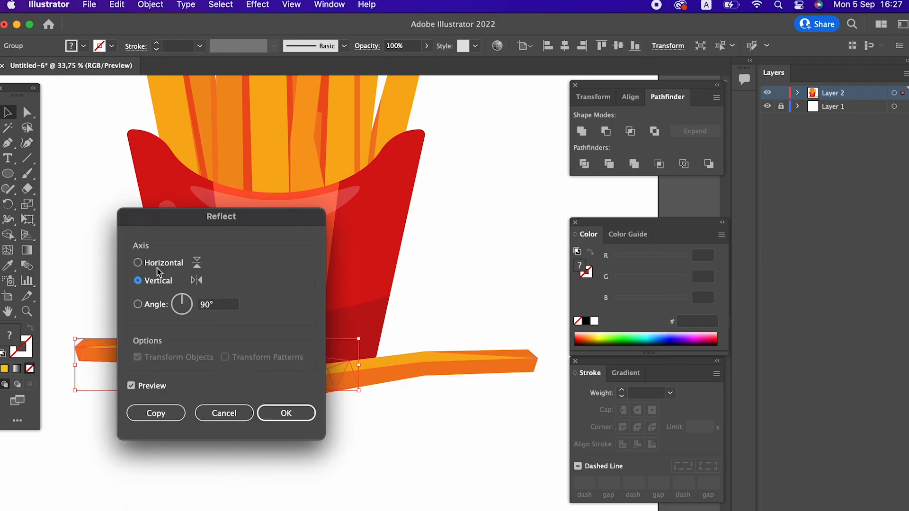
{"action": "left_click", "coordinate": [160, 265]}
{"action": "left_click", "coordinate": [153, 408]}
{"action": "left_click_drag", "start_coordinate": [126, 369], "coordinate": [228, 343]}
{"action": "left_click_drag", "start_coordinate": [470, 308], "coordinate": [462, 338]}
Unite the parts of the right rear fry into a single orange shape
{"action": "left_click", "coordinate": [509, 325]}
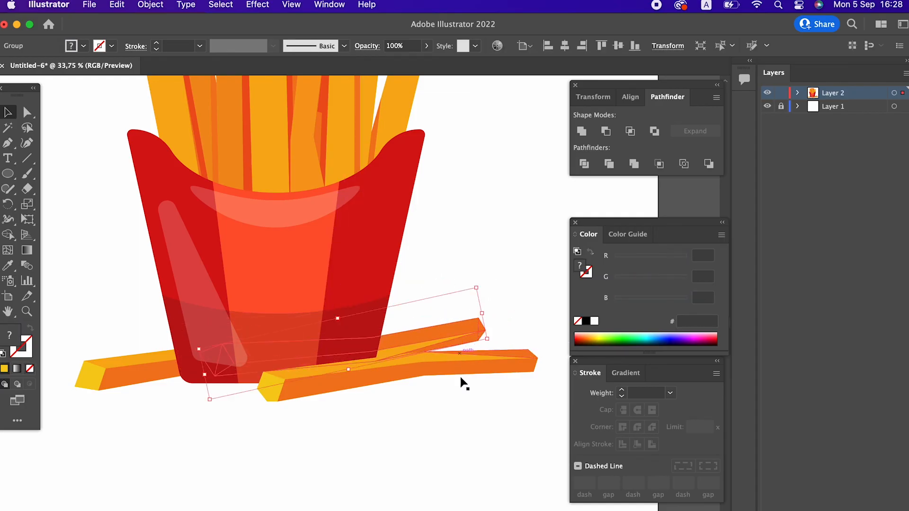
{"action": "left_click", "coordinate": [582, 131]}
{"action": "left_click", "coordinate": [497, 450]}
Draw a small F27C1C triangle with the Pen tool to cover the gap at the right rear fry's tip
{"action": "left_click_drag", "start_coordinate": [463, 442], "coordinate": [433, 464]}
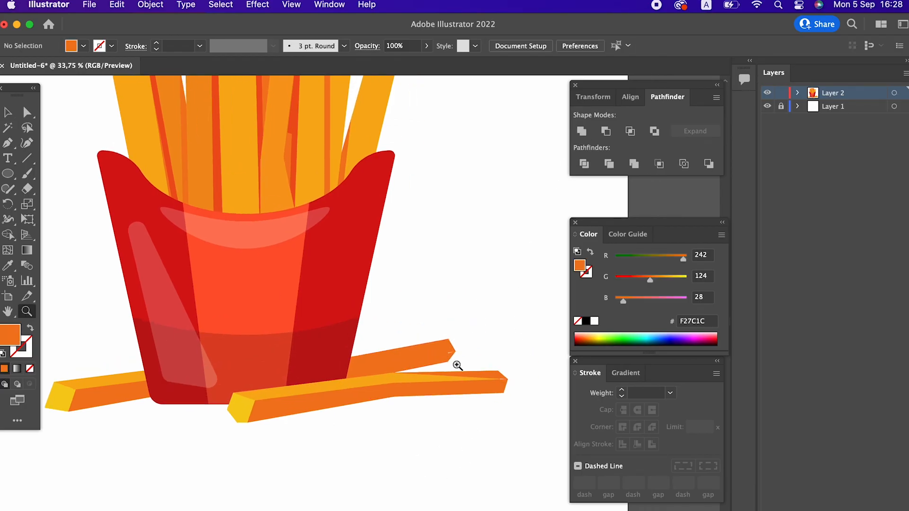
{"action": "key", "text": "z"}
{"action": "left_click", "coordinate": [455, 369]}
{"action": "left_click", "coordinate": [435, 327]}
{"action": "key", "text": "p"}
{"action": "left_click", "coordinate": [485, 336]}
{"action": "left_click", "coordinate": [386, 324]}
{"action": "left_click", "coordinate": [411, 380]}
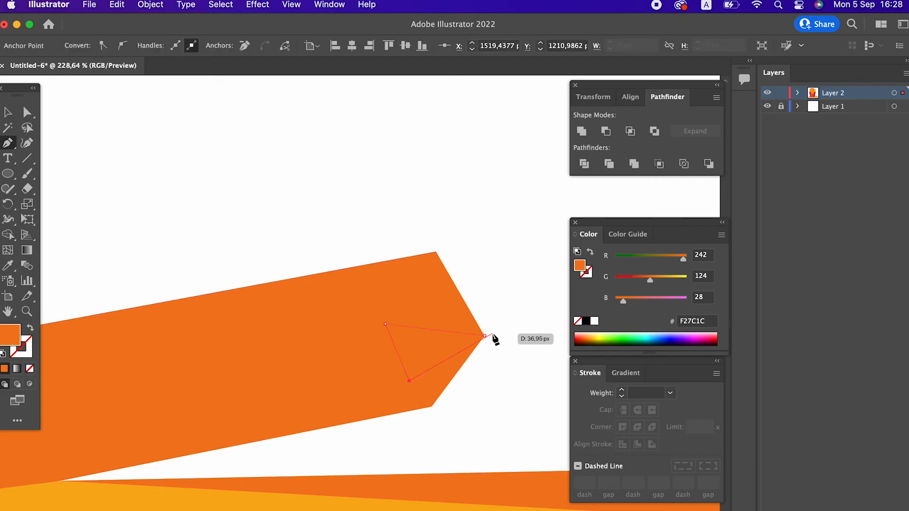
{"action": "left_click", "coordinate": [484, 336]}
{"action": "key", "text": "z"}
{"action": "left_click_drag", "start_coordinate": [494, 317], "coordinate": [189, 334]}
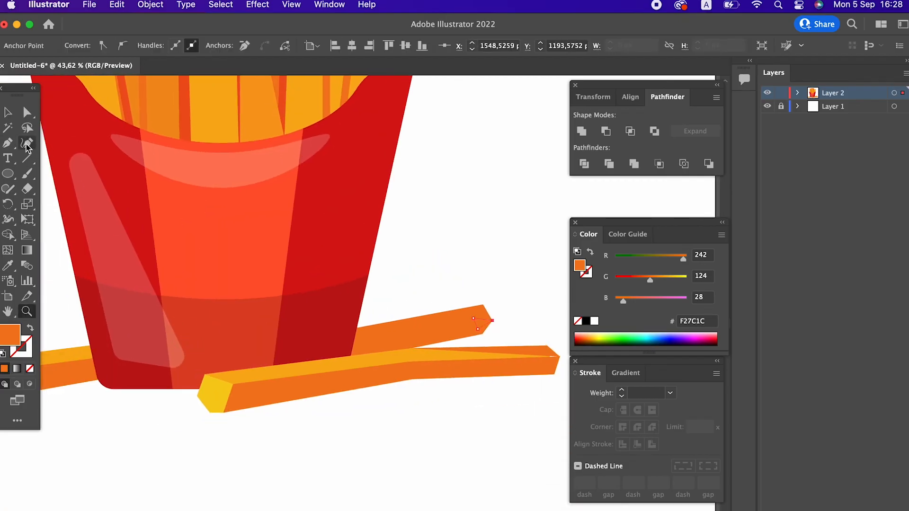
{"action": "key", "text": "v"}
{"action": "left_click", "coordinate": [492, 288]}
Duplicate the left fry in place with copy and paste, and move the duplicate up above the original
{"action": "key", "text": "z"}
{"action": "left_click_drag", "start_coordinate": [487, 281], "coordinate": [272, 375]}
{"action": "left_click_drag", "start_coordinate": [271, 375], "coordinate": [360, 388]}
{"action": "left_click_drag", "start_coordinate": [360, 388], "coordinate": [218, 412]}
{"action": "left_click_drag", "start_coordinate": [218, 411], "coordinate": [279, 412]}
{"action": "key", "text": "v"}
{"action": "left_click", "coordinate": [338, 357]}
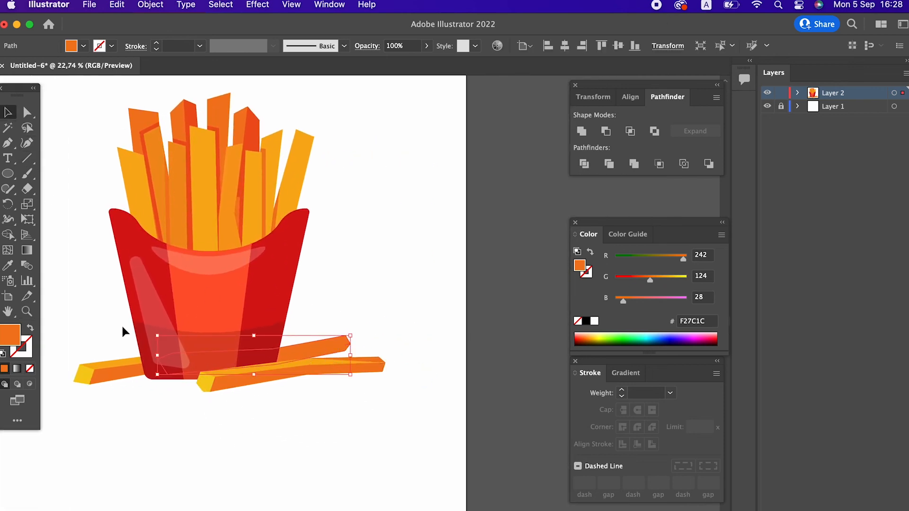
{"action": "left_click", "coordinate": [118, 372]}
{"action": "left_click", "coordinate": [117, 5]}
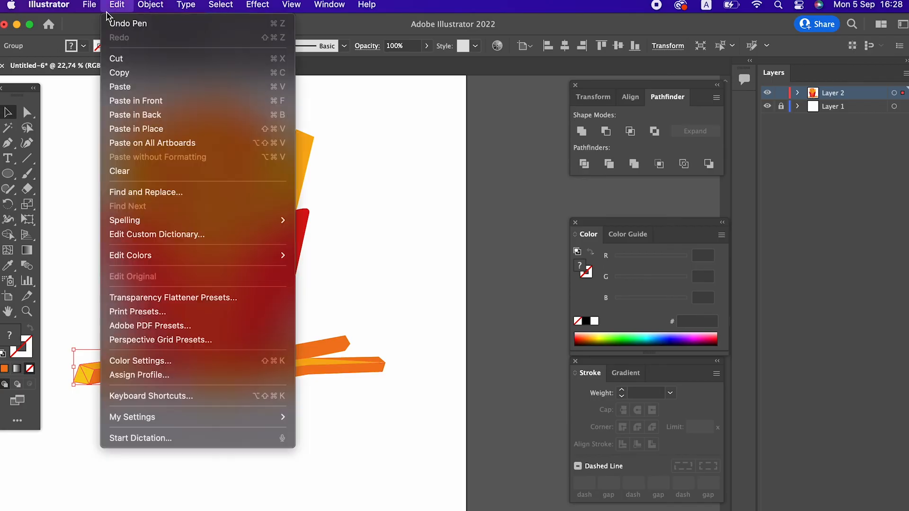
{"action": "left_click", "coordinate": [121, 72]}
{"action": "left_click", "coordinate": [122, 6]}
{"action": "key", "text": "super+f"}
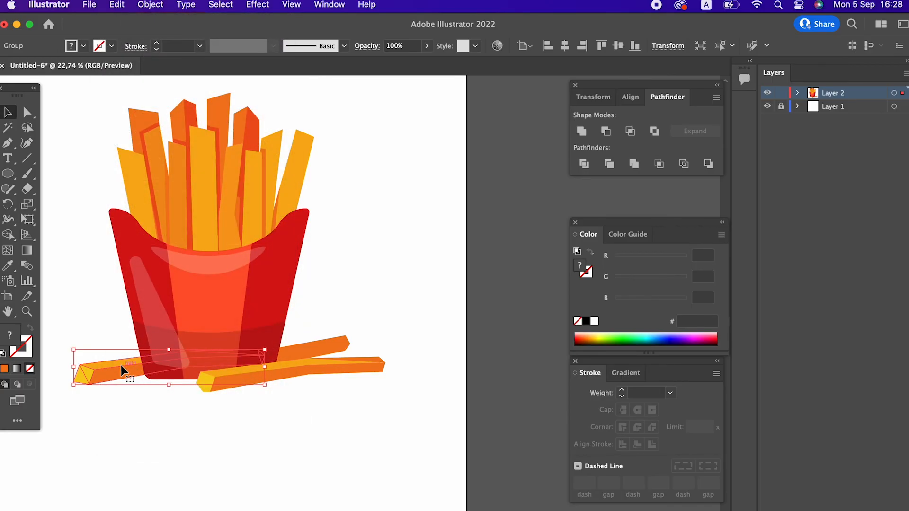
{"action": "left_click_drag", "start_coordinate": [122, 372], "coordinate": [126, 343]}
Reflect the upper left fry duplicate upside down and move it down and right, closer behind the container
{"action": "right_click", "coordinate": [97, 333]}
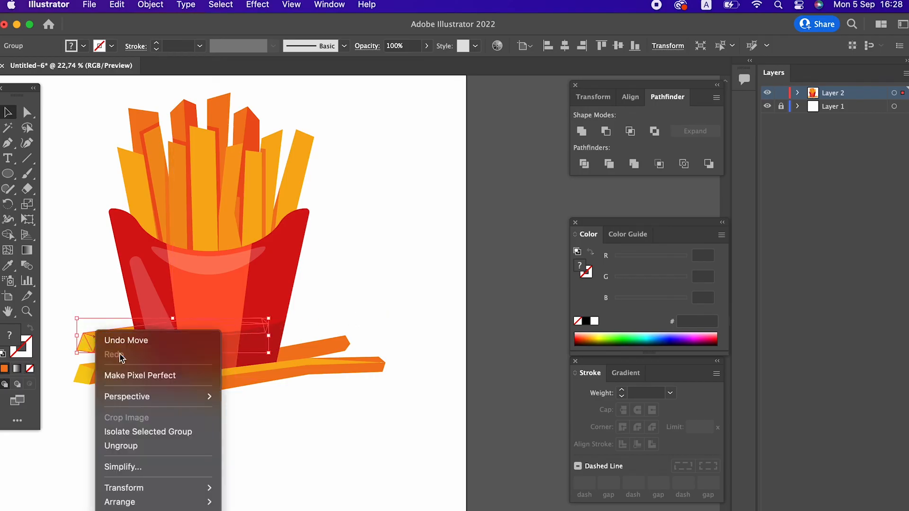
{"action": "mouse_move", "coordinate": [190, 488]}
{"action": "left_click", "coordinate": [244, 488]}
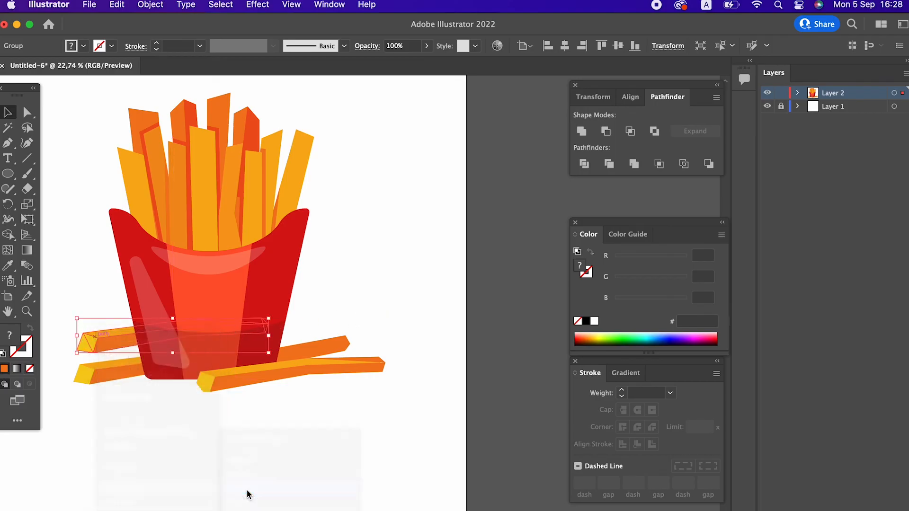
{"action": "left_click", "coordinate": [287, 412]}
{"action": "left_click_drag", "start_coordinate": [108, 332], "coordinate": [127, 348]}
{"action": "left_click", "coordinate": [347, 445]}
Select the container and all the fries and group them into one illustration
{"action": "key", "text": "z"}
{"action": "left_click_drag", "start_coordinate": [348, 445], "coordinate": [383, 477]}
{"action": "left_click", "coordinate": [13, 115]}
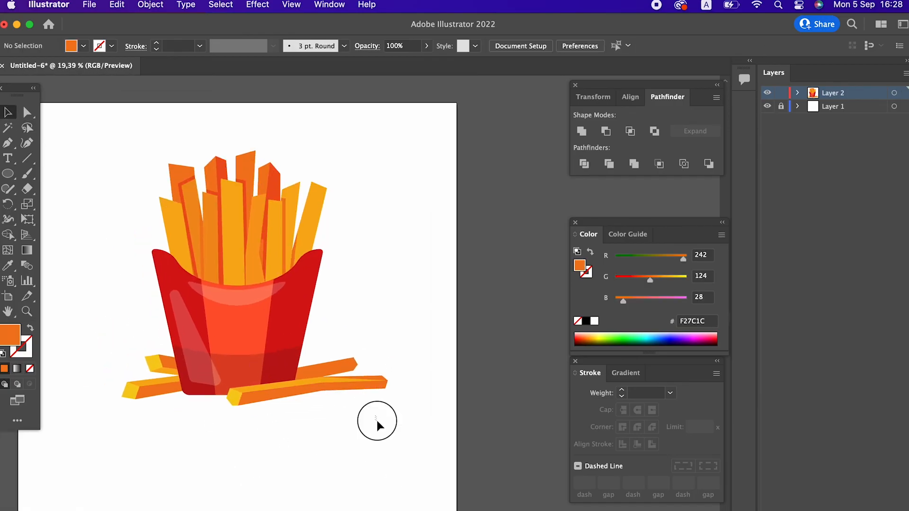
{"action": "left_click_drag", "start_coordinate": [375, 422], "coordinate": [73, 126]}
{"action": "right_click", "coordinate": [237, 279]}
{"action": "left_click", "coordinate": [290, 395]}
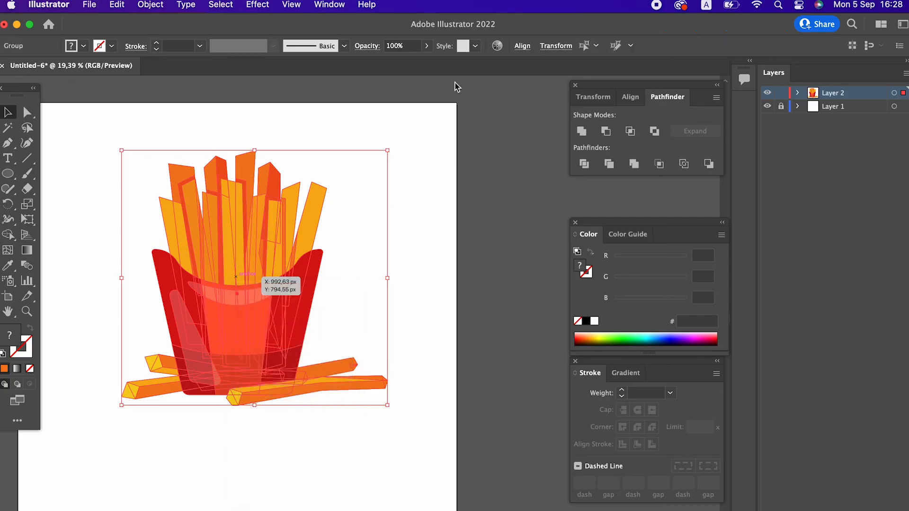
Center the grouped french fries illustration horizontally and vertically on the artboard
{"action": "left_click", "coordinate": [565, 46]}
{"action": "left_click", "coordinate": [617, 45]}
{"action": "left_click", "coordinate": [479, 278]}
{"action": "key", "text": "z"}
{"action": "left_click_drag", "start_coordinate": [293, 354], "coordinate": [377, 332]}
{"action": "left_click_drag", "start_coordinate": [377, 333], "coordinate": [421, 403]}
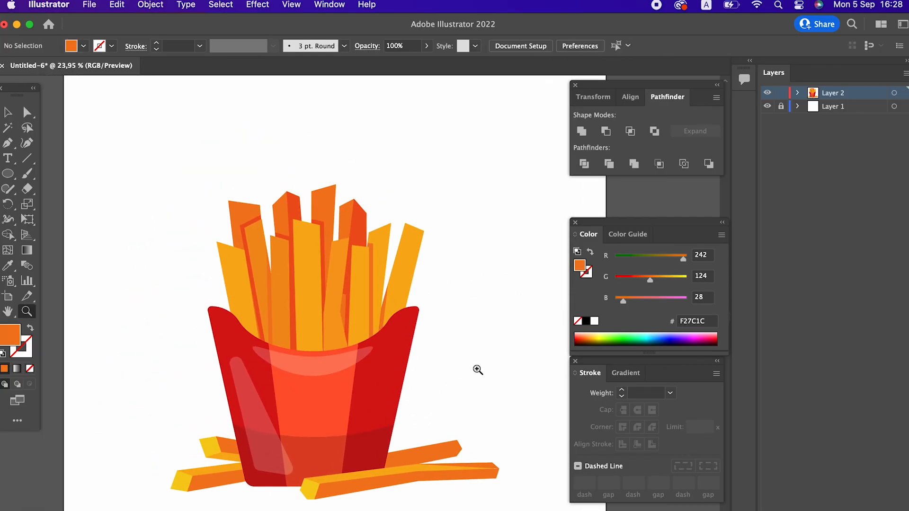